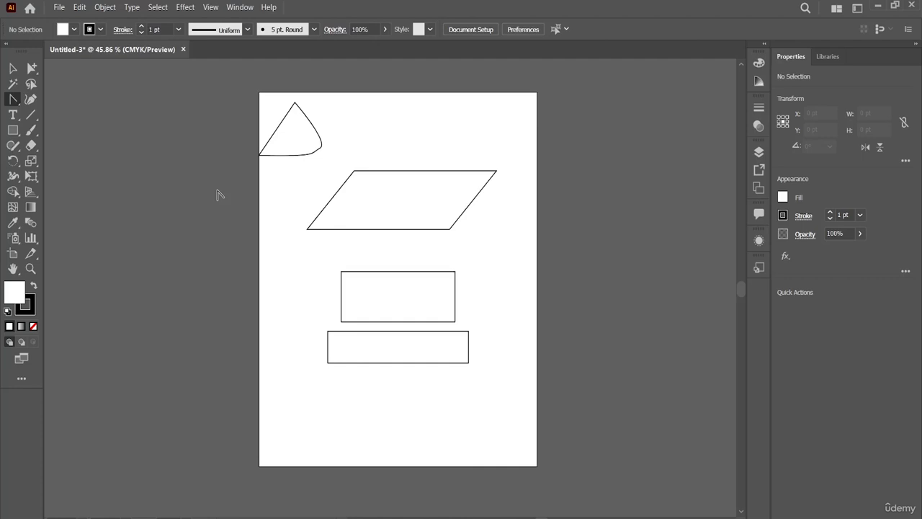
Reshape the parallelogram's top edge into a curve by pulling a direction handle out of its upper-left corner with the Anchor Point tool
{"action": "left_click", "coordinate": [80, 9]}
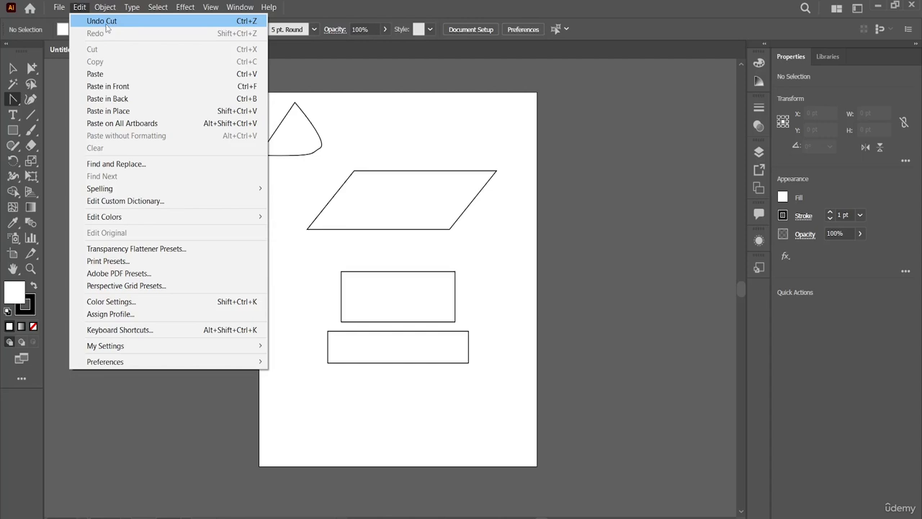
{"action": "left_click", "coordinate": [326, 108]}
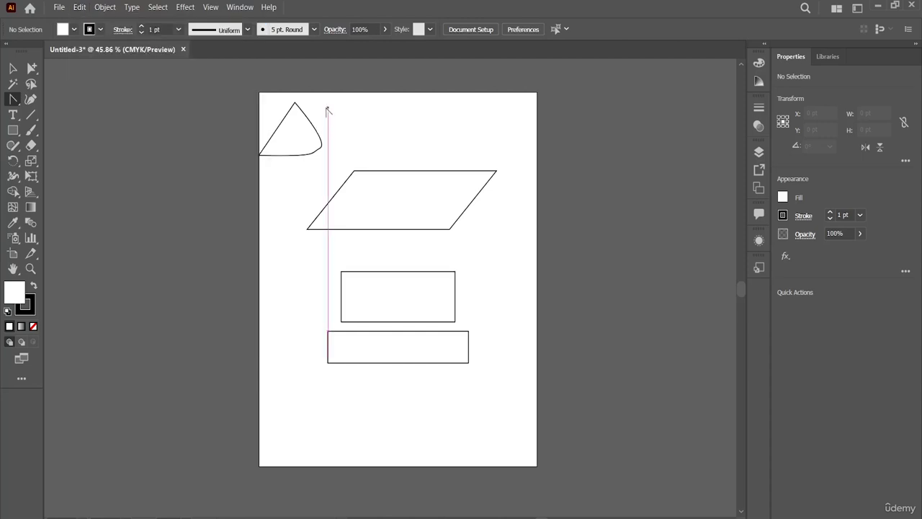
{"action": "left_click", "coordinate": [383, 171]}
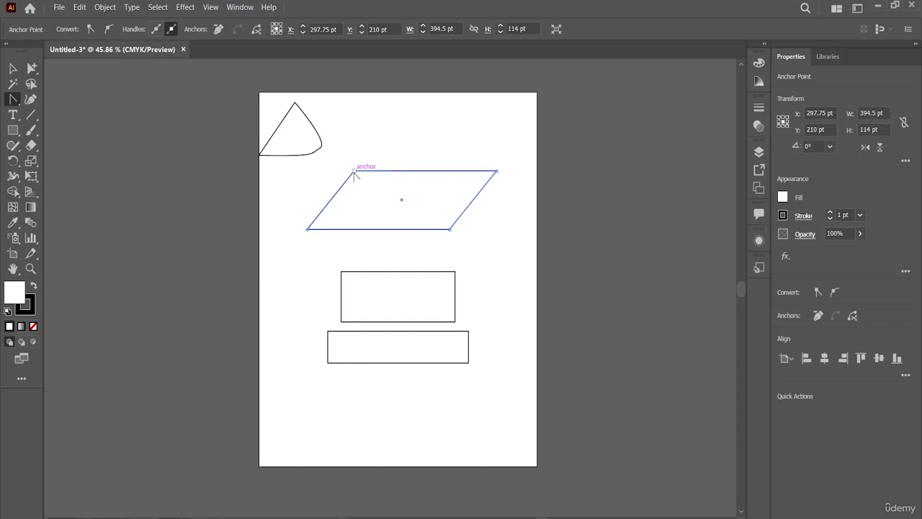
{"action": "left_click_drag", "start_coordinate": [356, 174], "coordinate": [385, 211]}
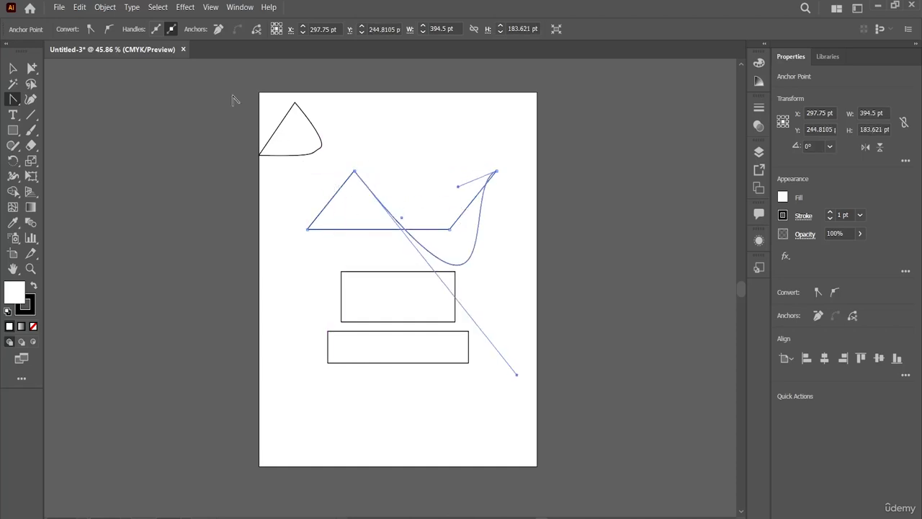
Undo the anchor point edit on the parallelogram and redo it
{"action": "left_click", "coordinate": [80, 7]}
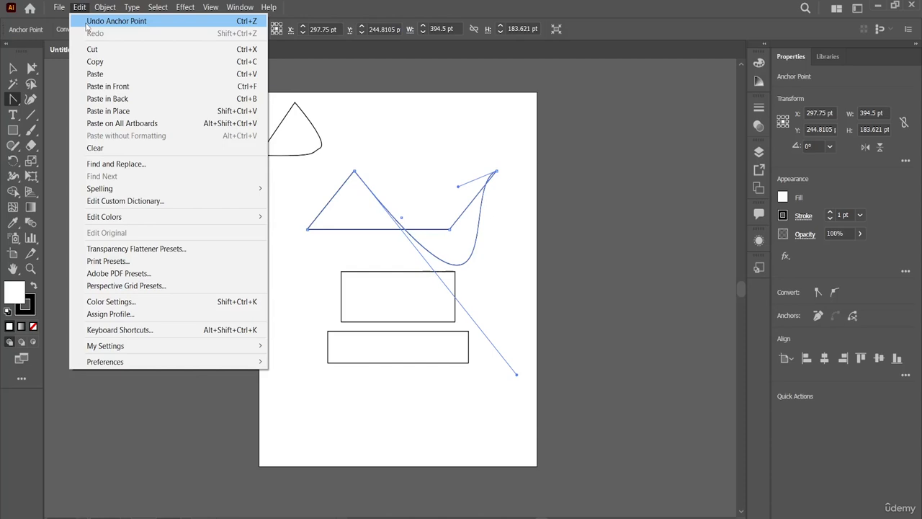
{"action": "left_click", "coordinate": [90, 21]}
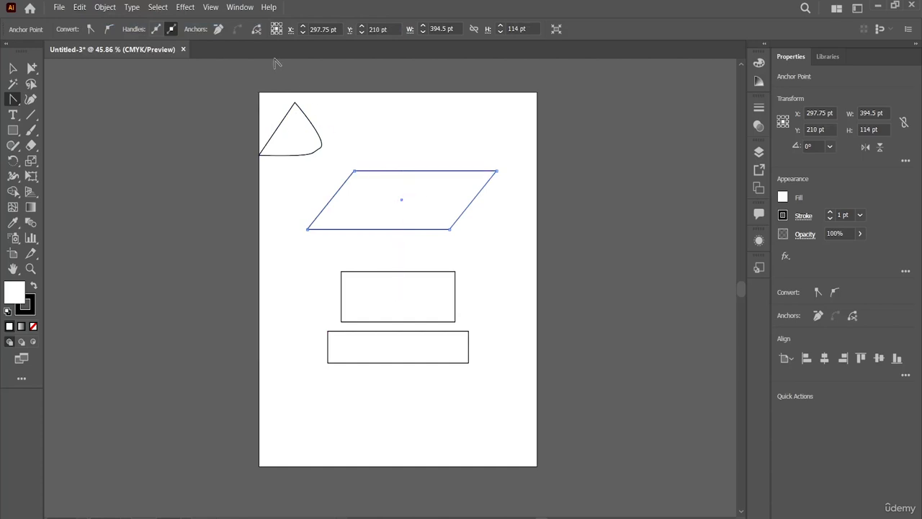
{"action": "left_click", "coordinate": [79, 7]}
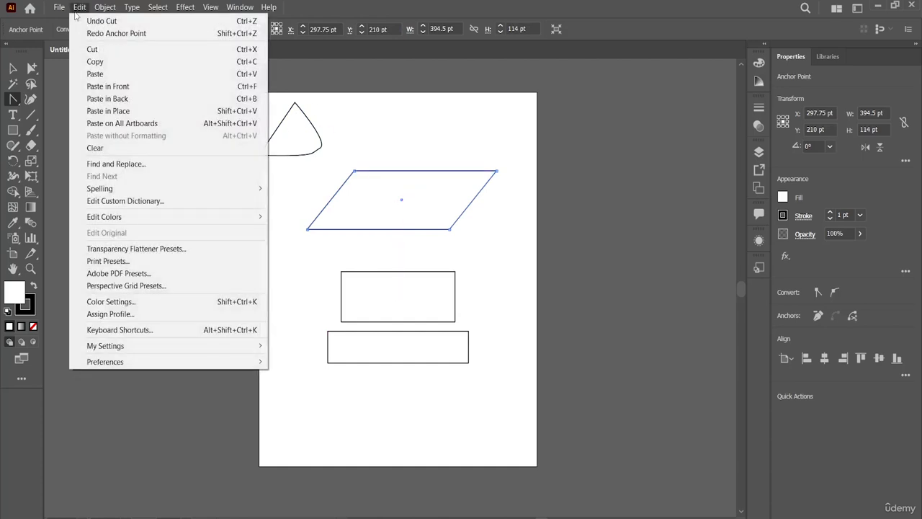
{"action": "left_click", "coordinate": [105, 33]}
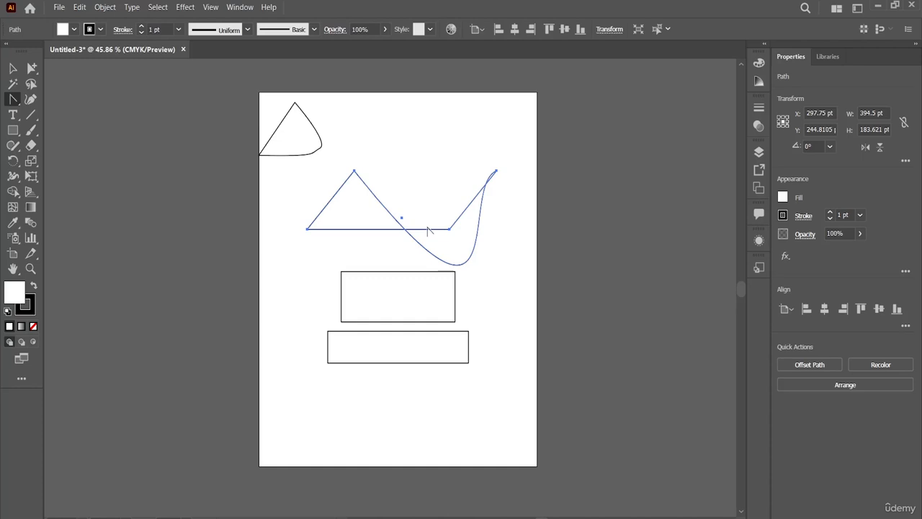
Copy the reshaped path with the curved edge and paste a duplicate of it
{"action": "left_click", "coordinate": [83, 10]}
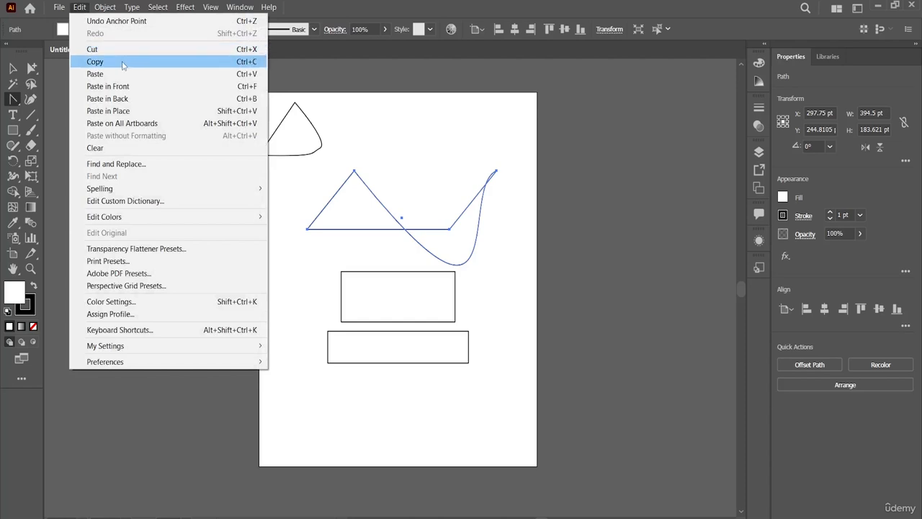
{"action": "left_click", "coordinate": [340, 92]}
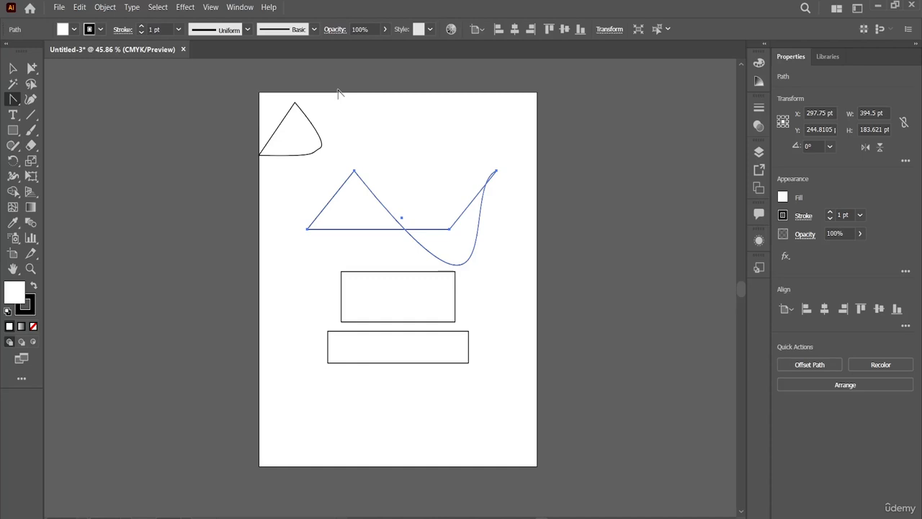
{"action": "left_click", "coordinate": [12, 67]}
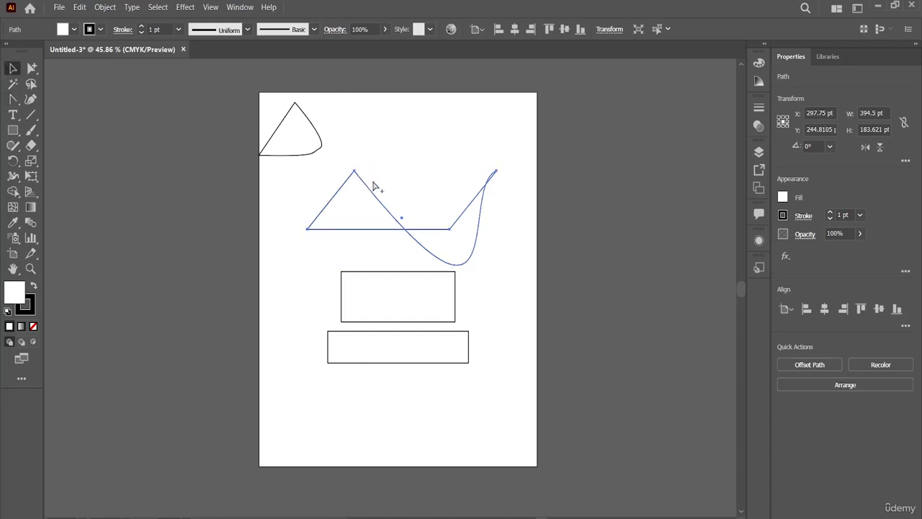
{"action": "left_click", "coordinate": [79, 7]}
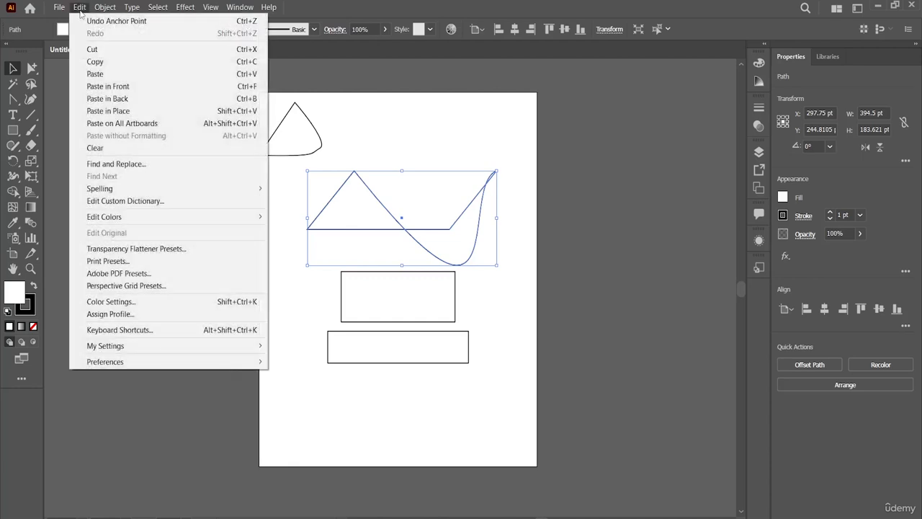
{"action": "left_click", "coordinate": [101, 64]}
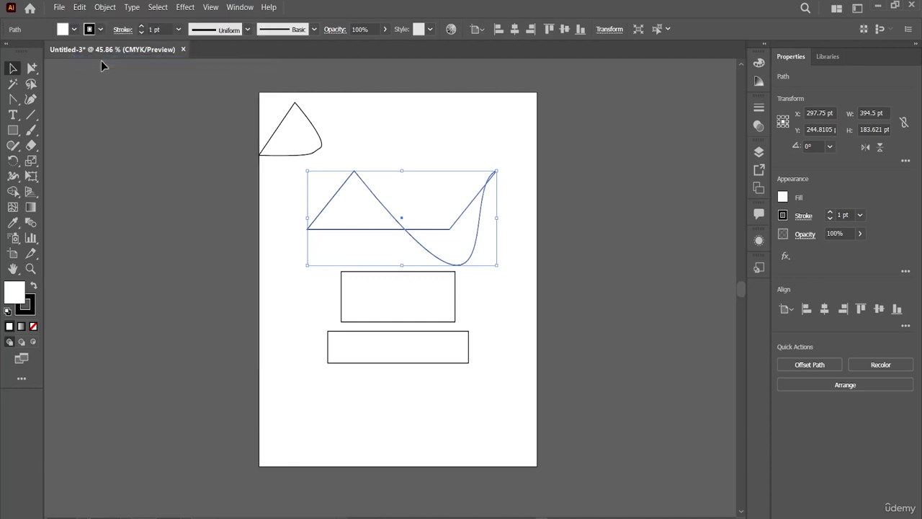
{"action": "left_click", "coordinate": [84, 8]}
{"action": "left_click", "coordinate": [120, 73]}
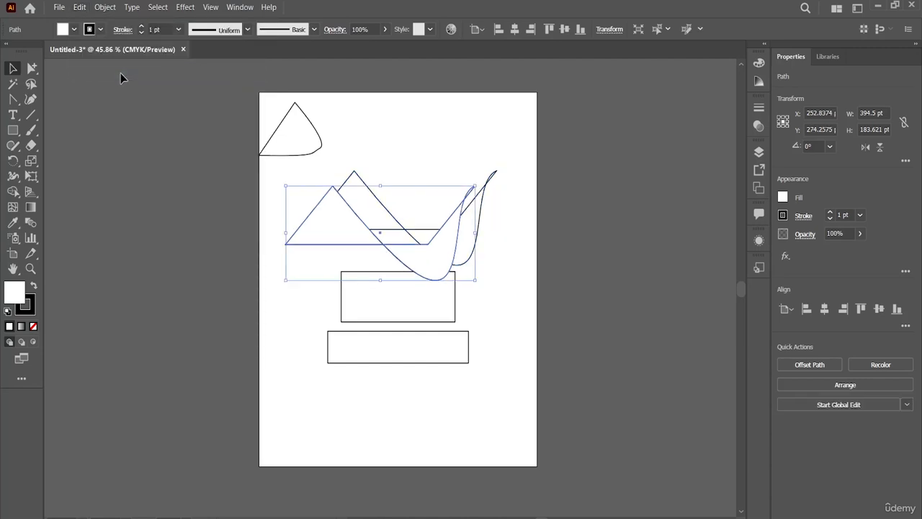
Add a third copy of the curved path and spread the three copies apart across the artboard's upper half
{"action": "left_click", "coordinate": [396, 251], "text": "shift"}
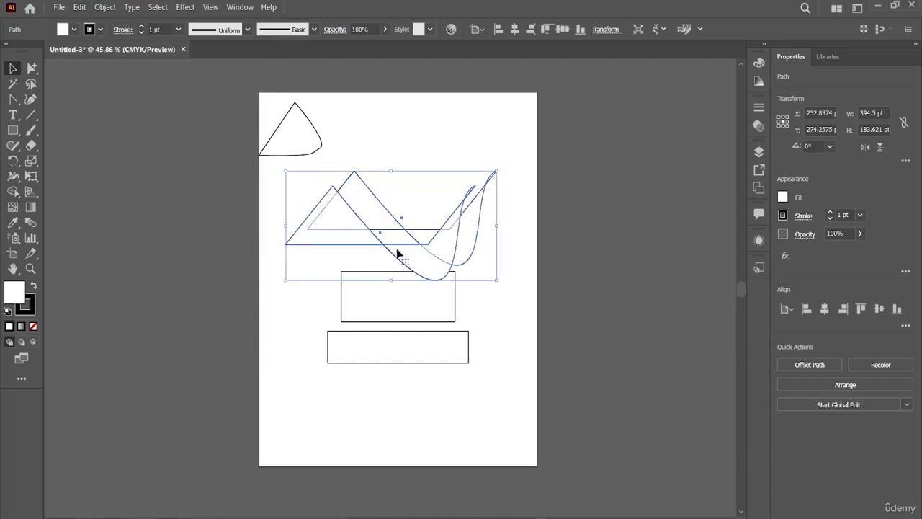
{"action": "left_click_drag", "start_coordinate": [372, 242], "coordinate": [347, 247]}
{"action": "left_click", "coordinate": [494, 302]}
{"action": "left_click", "coordinate": [364, 143]}
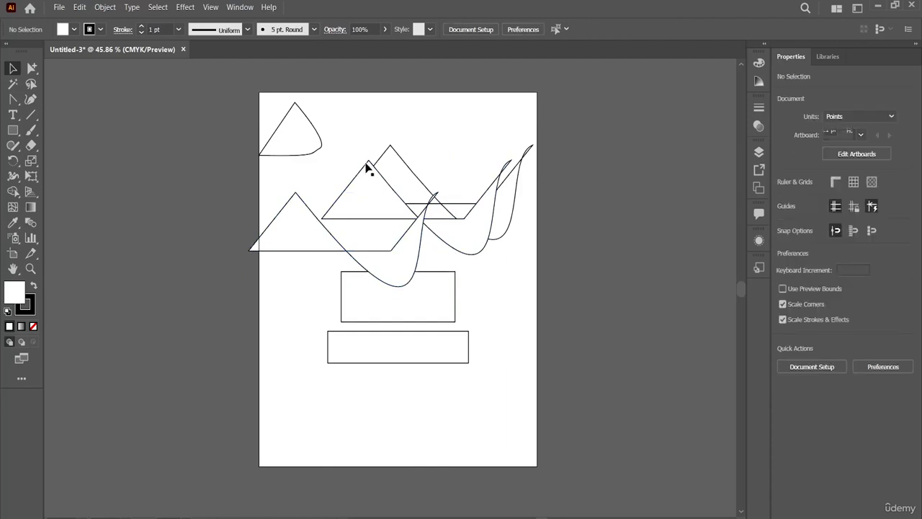
{"action": "left_click", "coordinate": [367, 165]}
{"action": "left_click_drag", "start_coordinate": [360, 165], "coordinate": [336, 165]}
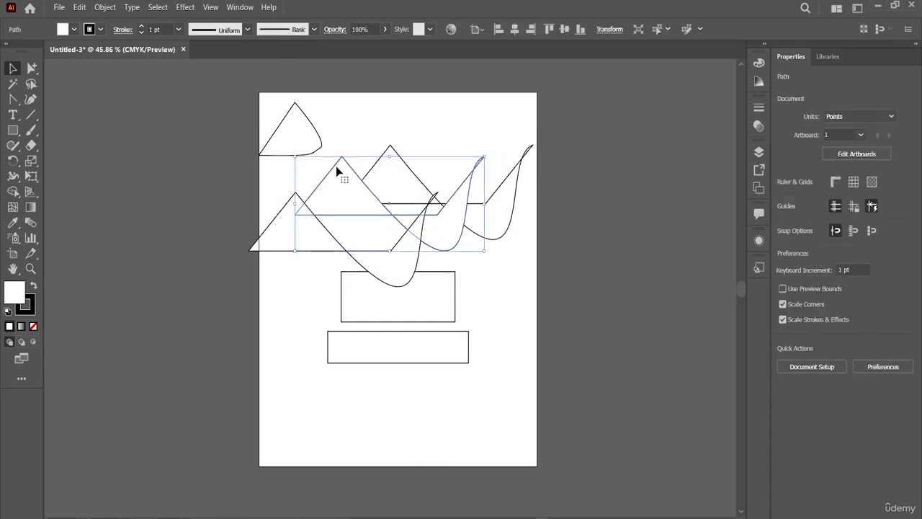
{"action": "left_click", "coordinate": [437, 144]}
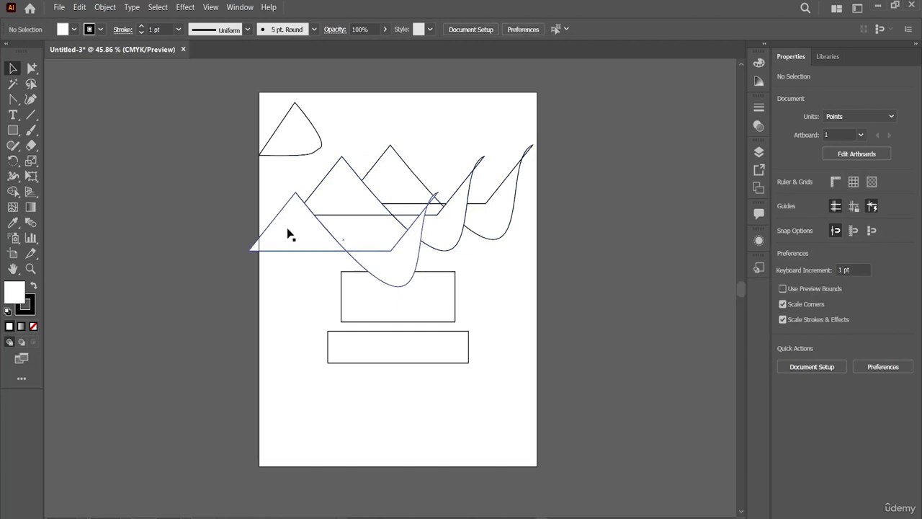
{"action": "left_click_drag", "start_coordinate": [290, 233], "coordinate": [298, 226]}
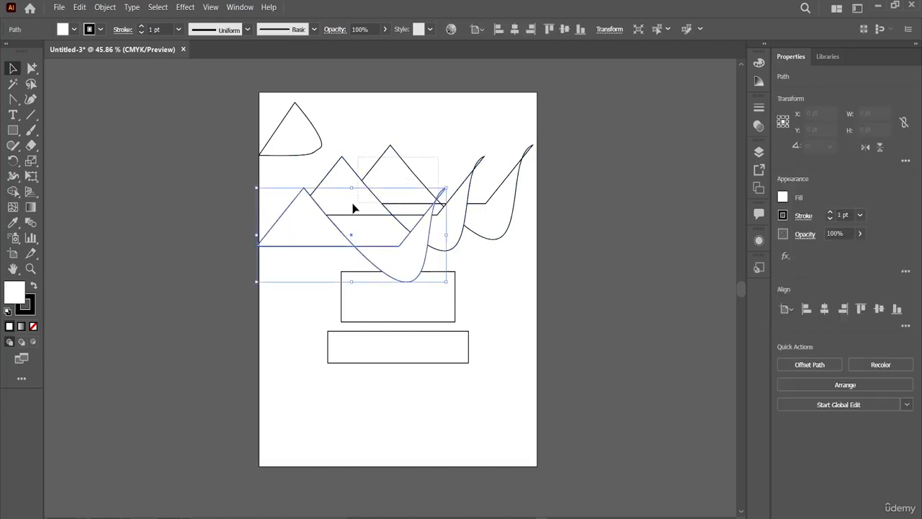
Cut the rounded triangle and the three curved paths from the artboard and paste them back into the same document
{"action": "left_click", "coordinate": [310, 229], "text": "shift"}
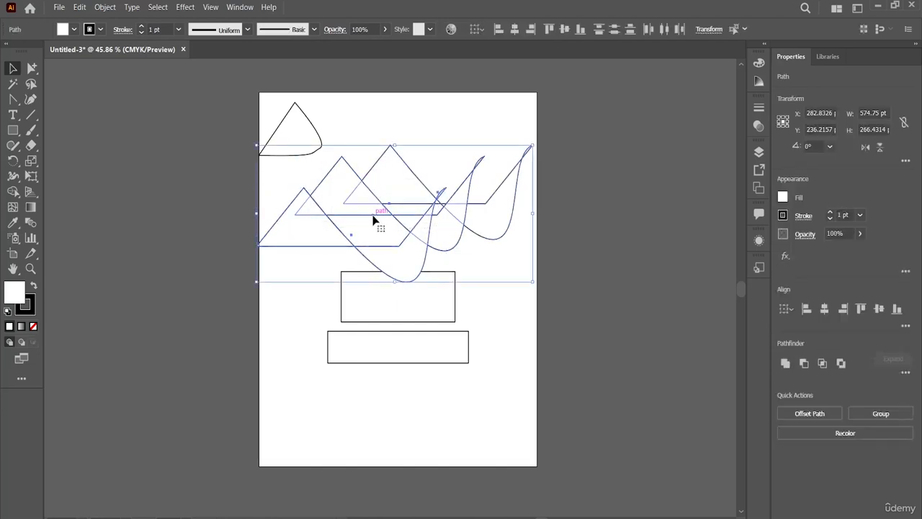
{"action": "left_click", "coordinate": [88, 9]}
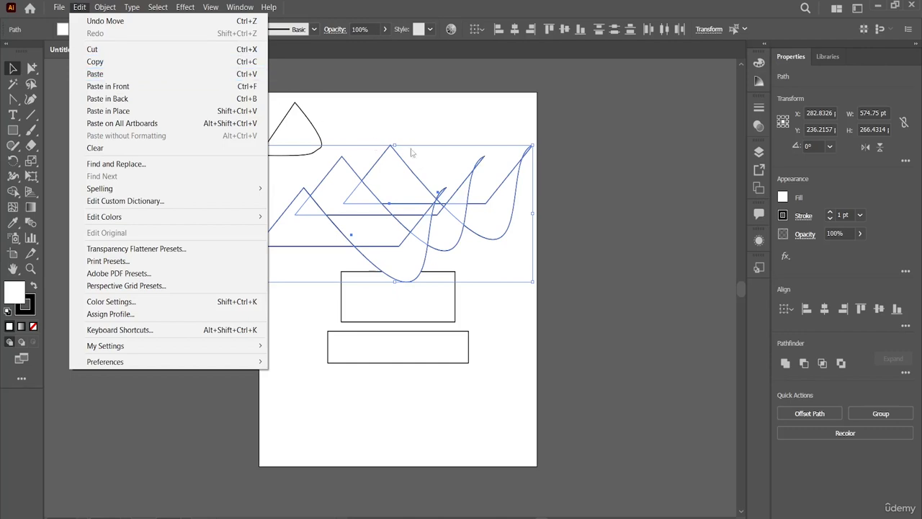
{"action": "left_click", "coordinate": [563, 116]}
{"action": "left_click", "coordinate": [564, 116]}
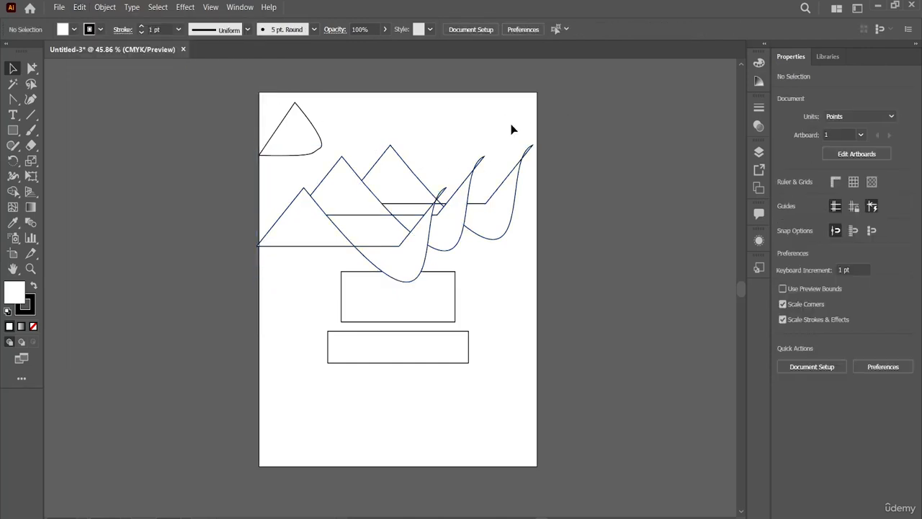
{"action": "left_click_drag", "start_coordinate": [441, 148], "coordinate": [303, 253]}
{"action": "key", "text": "Delete"}
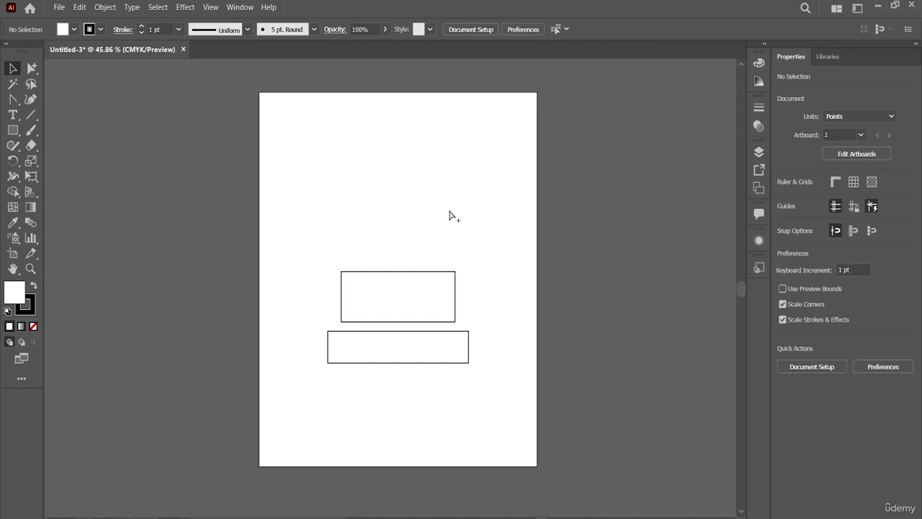
{"action": "key", "text": "ctrl+z"}
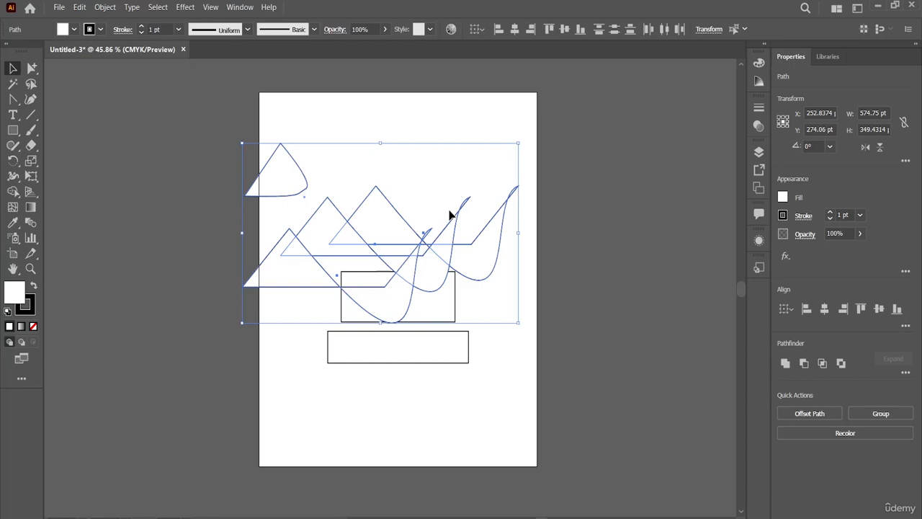
Create a new A4 document in CMYK color and paste the rounded triangle and three curved paths into it
{"action": "left_click", "coordinate": [60, 8]}
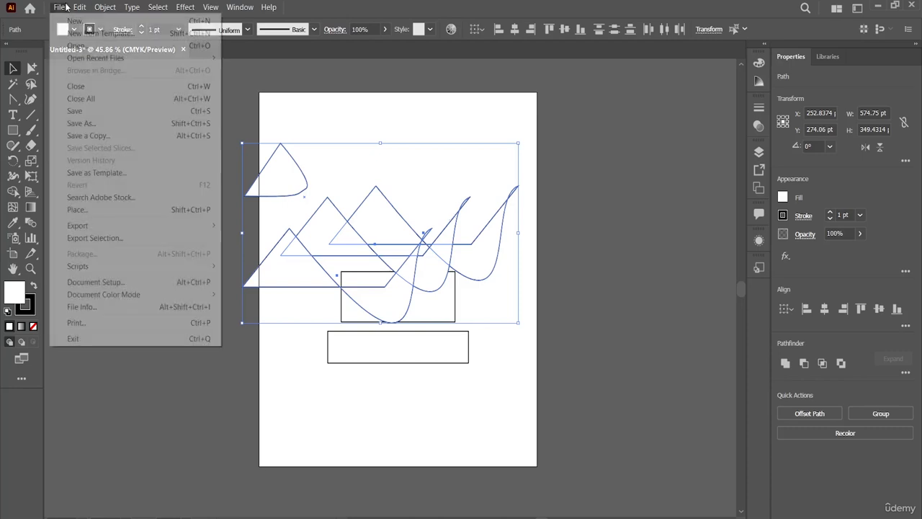
{"action": "left_click", "coordinate": [68, 11]}
{"action": "left_click", "coordinate": [66, 10]}
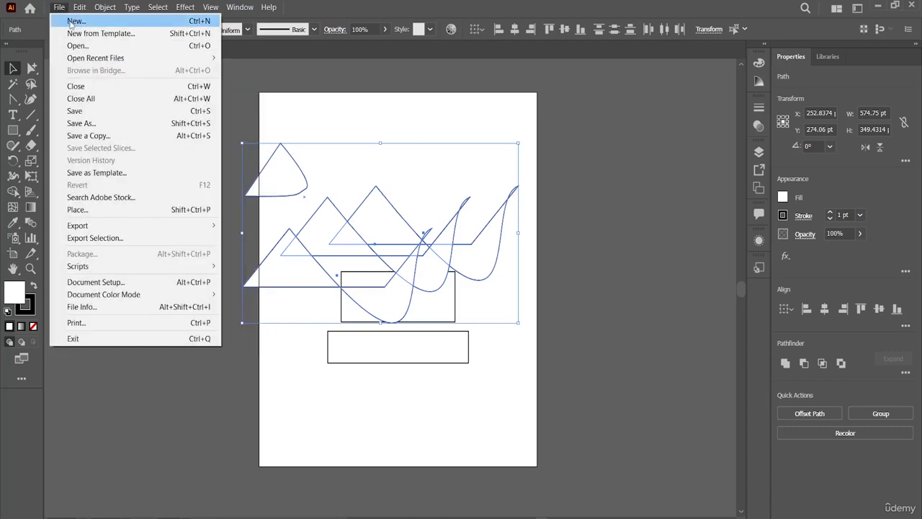
{"action": "left_click", "coordinate": [69, 22]}
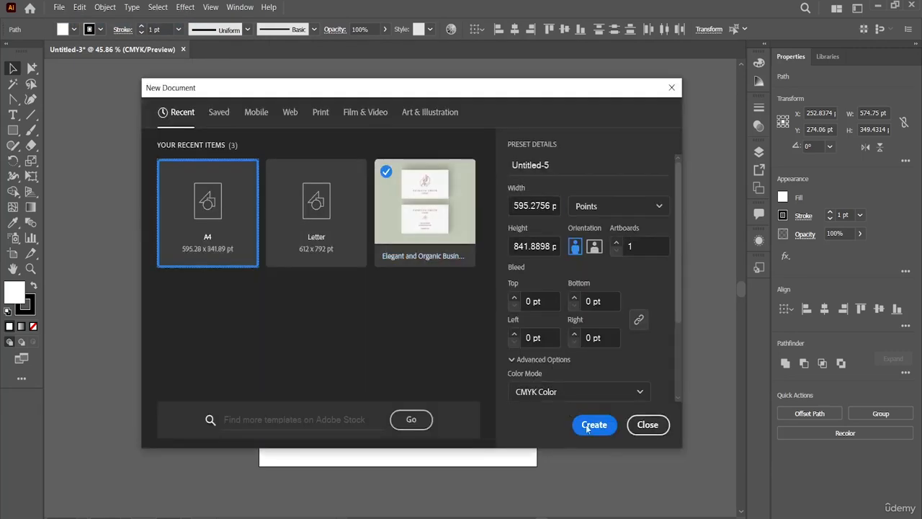
{"action": "left_click", "coordinate": [590, 425]}
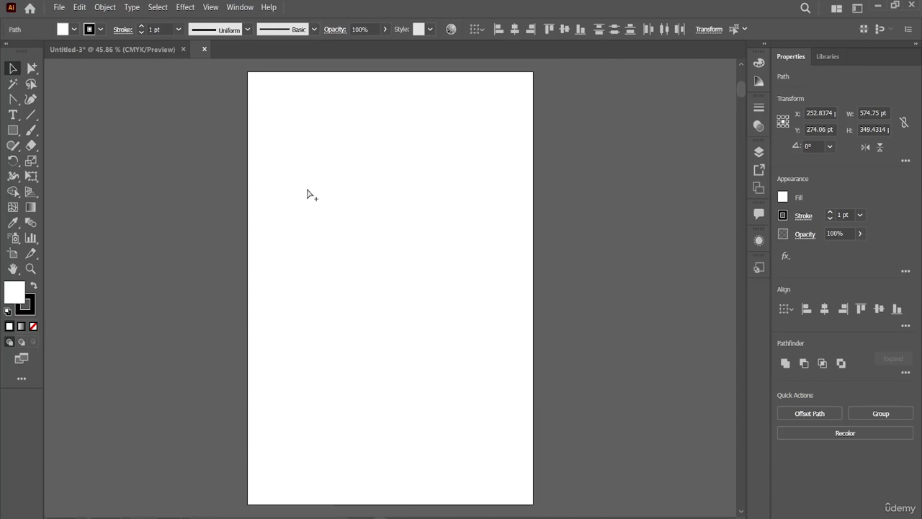
{"action": "key", "text": "ctrl+v"}
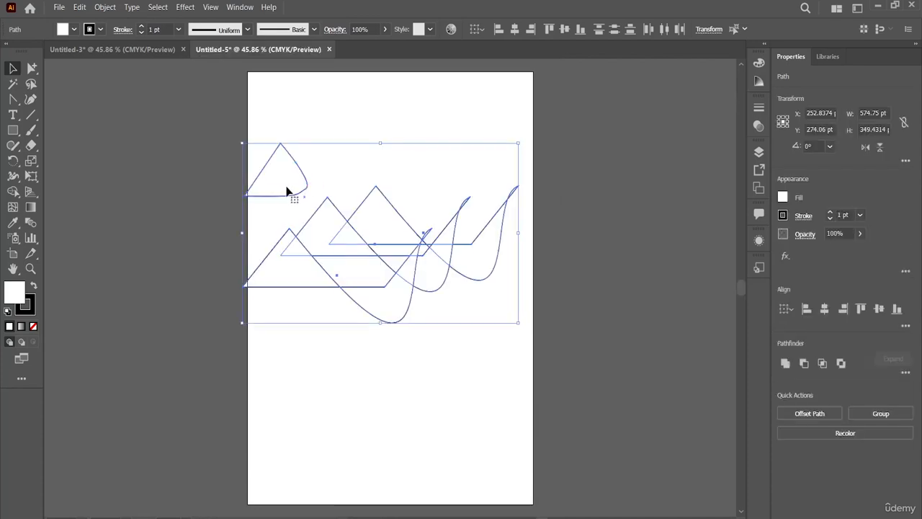
Return to the Untitled-3 document and shift the rounded triangle and three curved paths together slightly to the right
{"action": "left_click", "coordinate": [126, 53]}
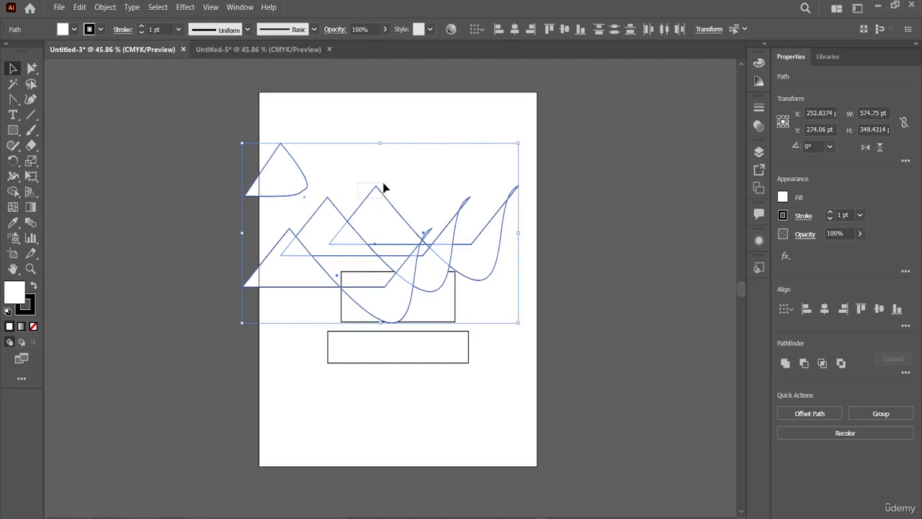
{"action": "left_click", "coordinate": [552, 165]}
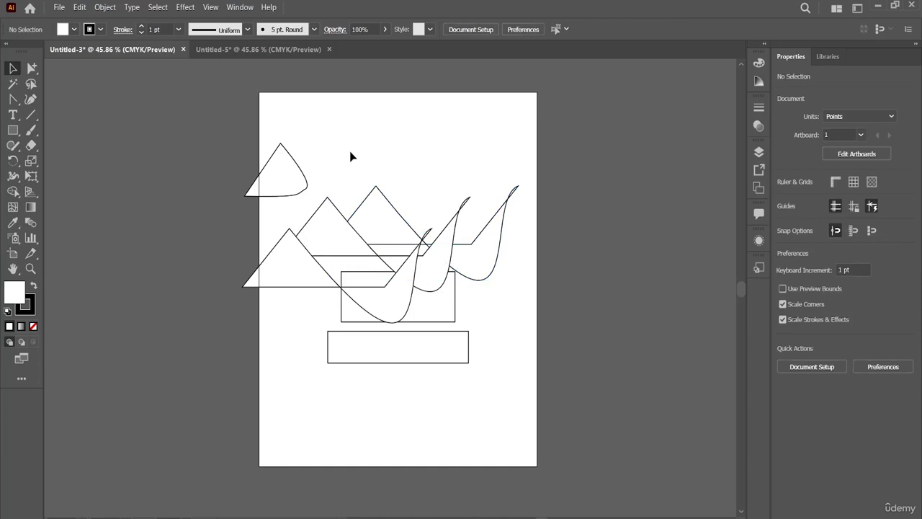
{"action": "left_click_drag", "start_coordinate": [308, 212], "coordinate": [432, 252]}
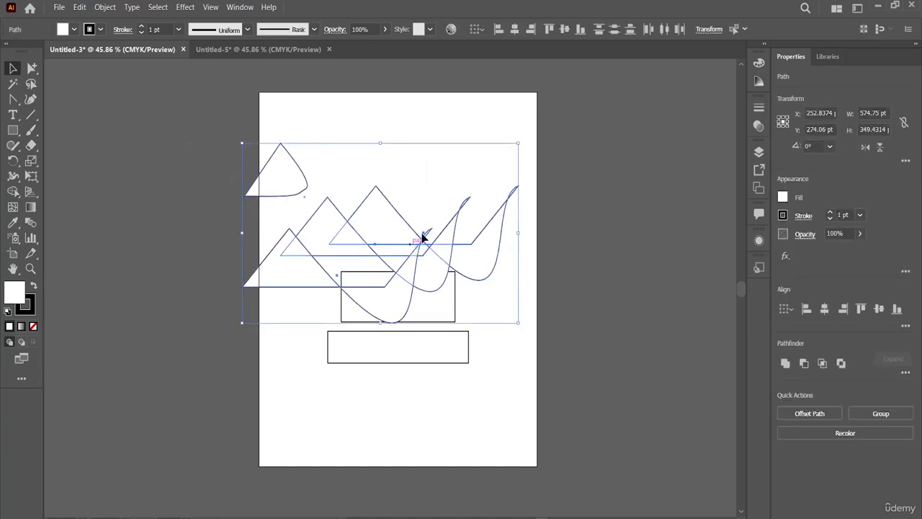
{"action": "left_click_drag", "start_coordinate": [436, 219], "coordinate": [439, 218]}
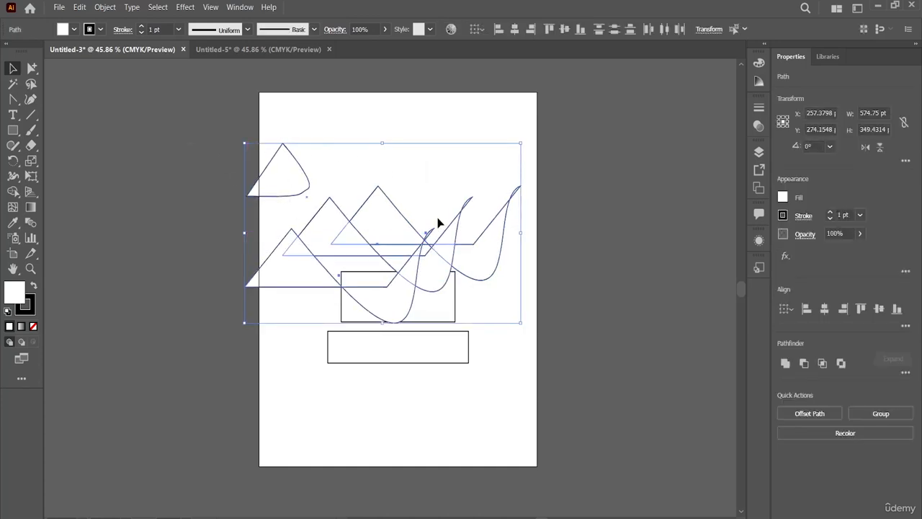
{"action": "left_click", "coordinate": [568, 237]}
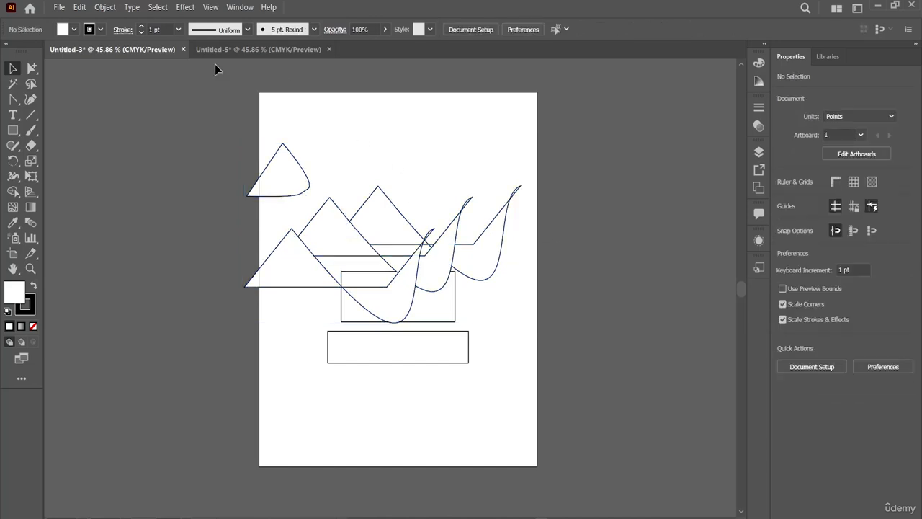
{"action": "left_click", "coordinate": [80, 8]}
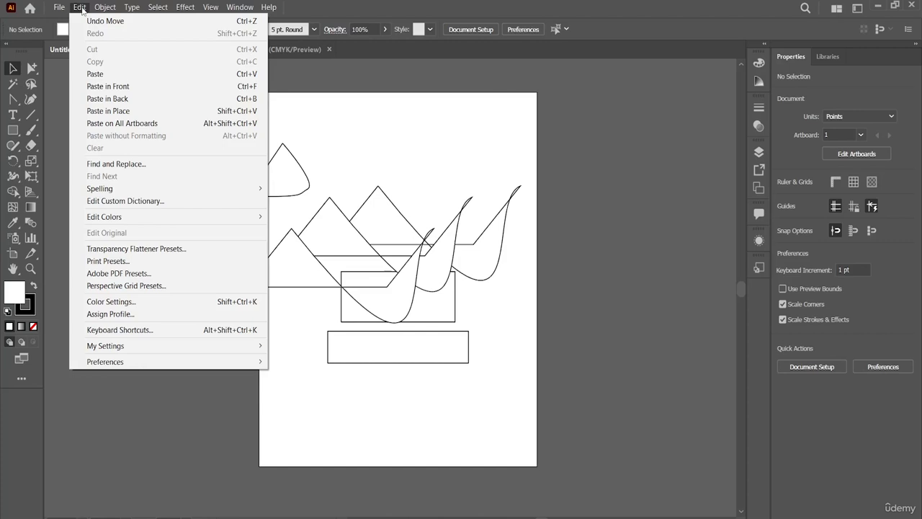
Shift the middle curved path slightly up and to the right, and delete the lowest curved path on the artboard
{"action": "left_click", "coordinate": [339, 211]}
{"action": "left_click_drag", "start_coordinate": [338, 211], "coordinate": [366, 206]}
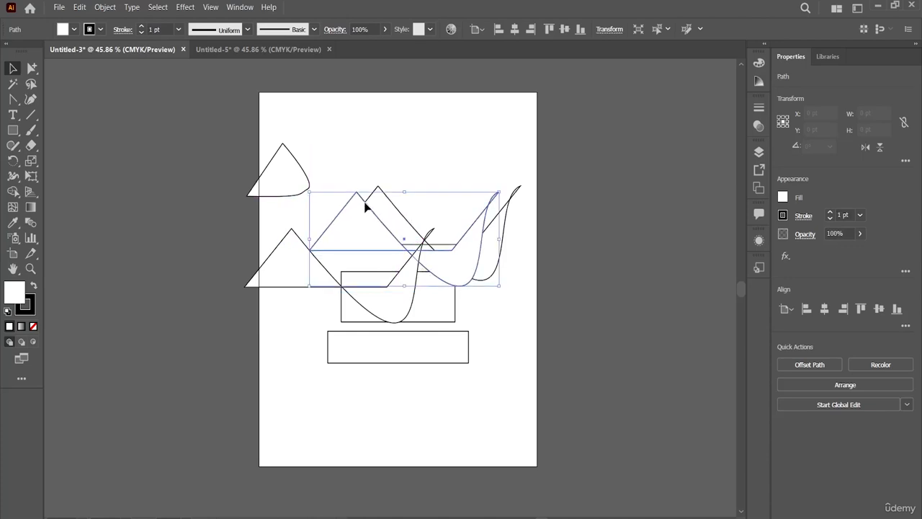
{"action": "left_click", "coordinate": [475, 186]}
{"action": "left_click", "coordinate": [284, 245]}
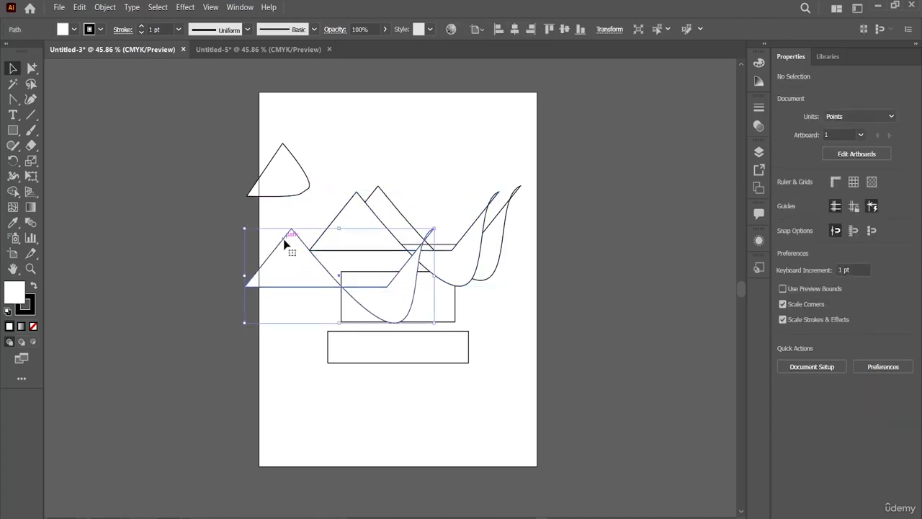
{"action": "key", "text": "Delete"}
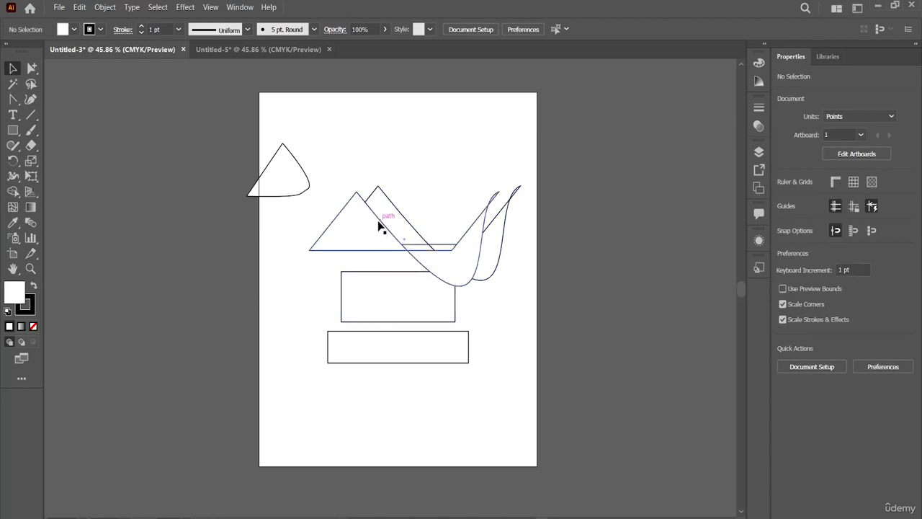
Paste the copied rounded triangle and three curved paths with Paste in Back while the front curved path is selected
{"action": "left_click", "coordinate": [378, 221]}
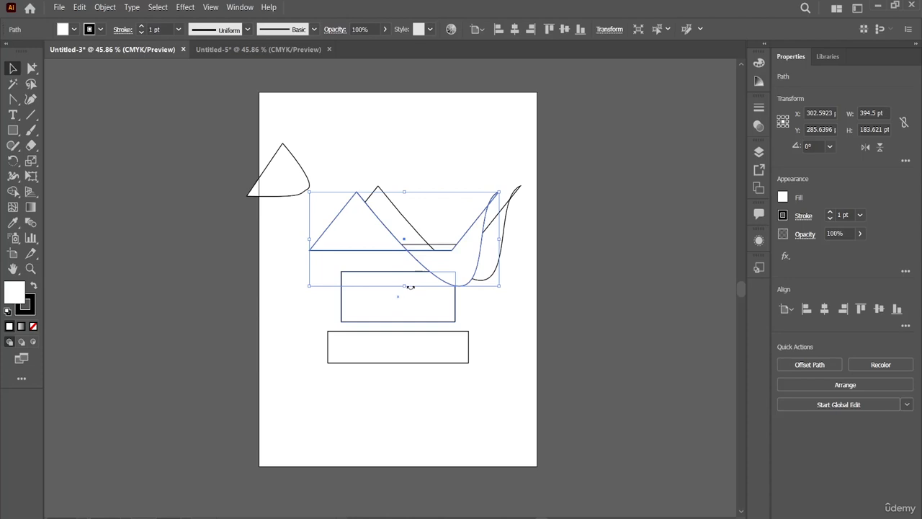
{"action": "left_click", "coordinate": [77, 9]}
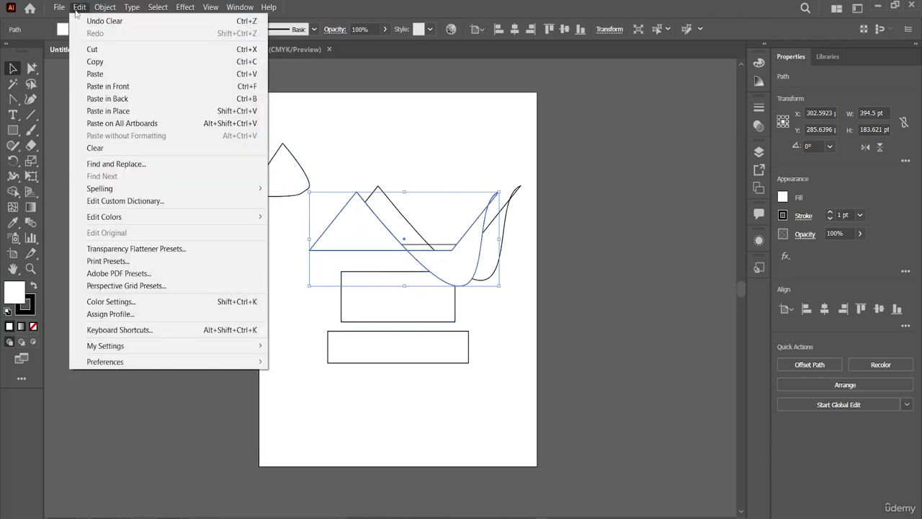
{"action": "left_click", "coordinate": [108, 101]}
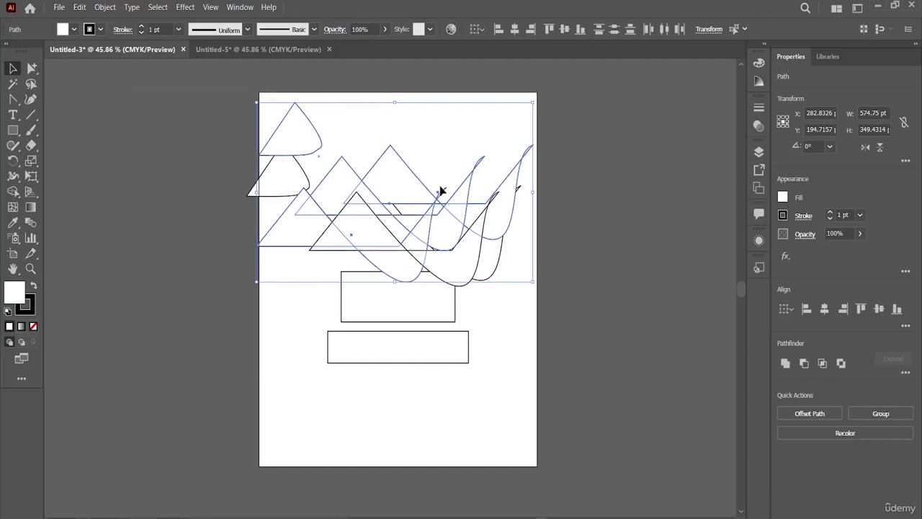
{"action": "left_click", "coordinate": [587, 211]}
Delete all curved paths except the middle pasted one, and move that one down so it overlaps the upper rectangle
{"action": "left_click", "coordinate": [479, 263]}
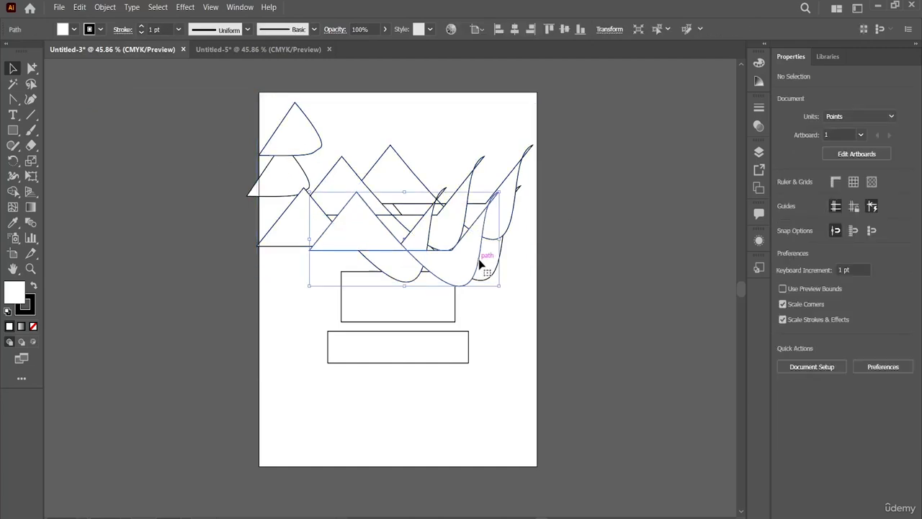
{"action": "left_click", "coordinate": [480, 263]}
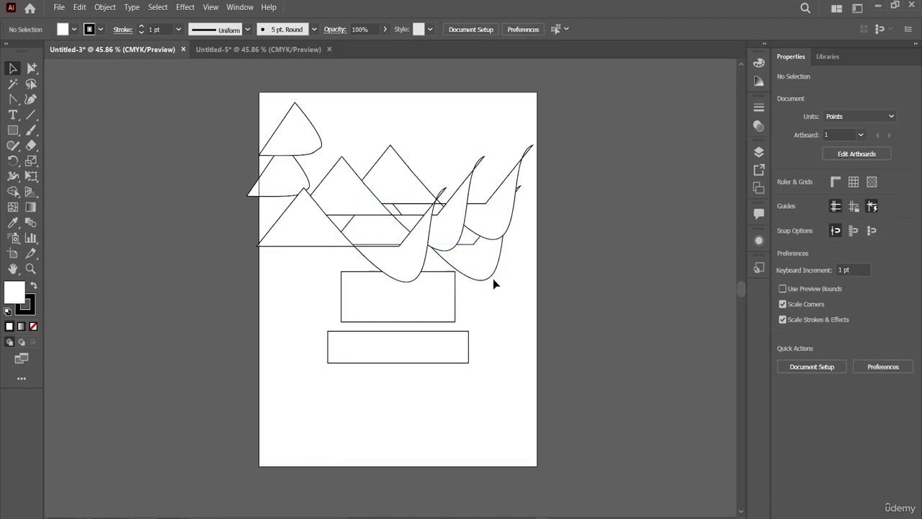
{"action": "left_click", "coordinate": [490, 278]}
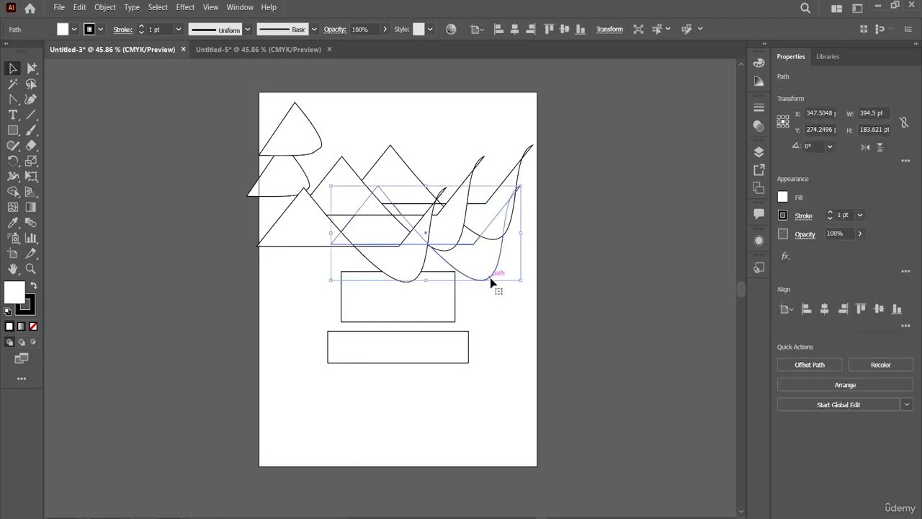
{"action": "key", "text": "Delete"}
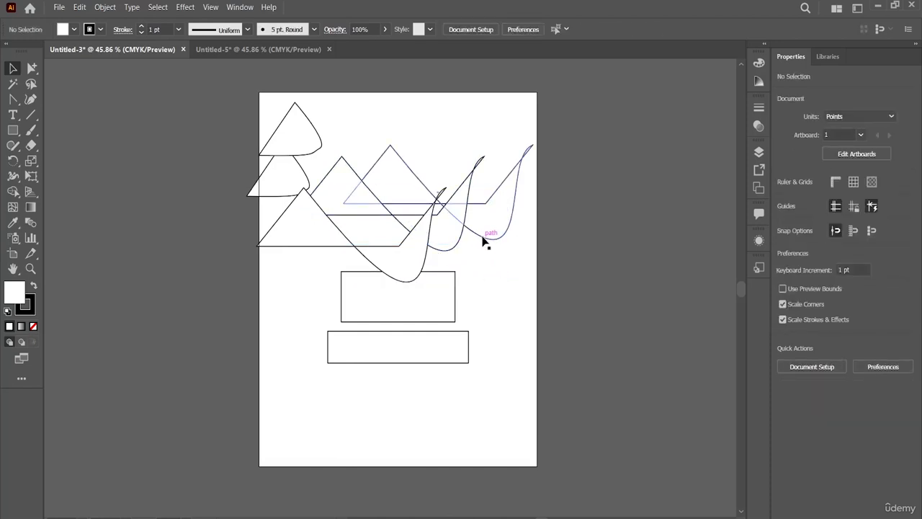
{"action": "left_click", "coordinate": [482, 242]}
{"action": "key", "text": "Delete"}
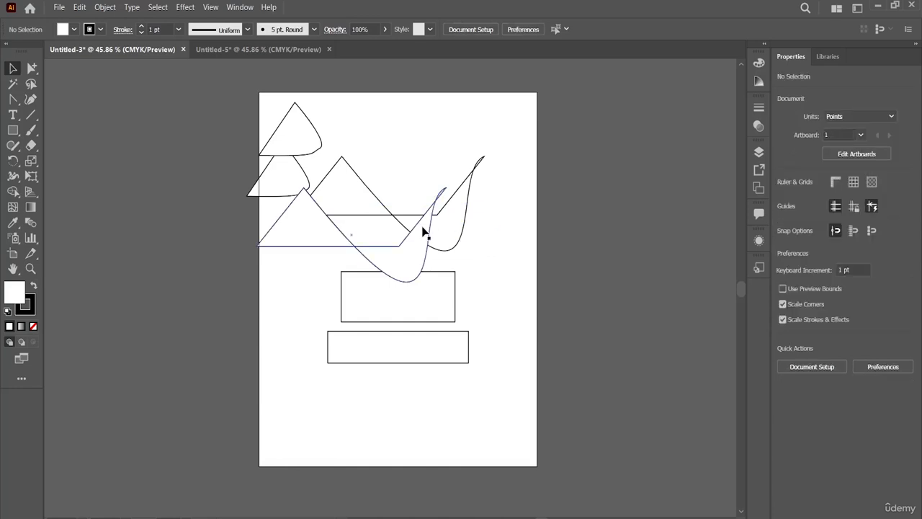
{"action": "left_click_drag", "start_coordinate": [363, 203], "coordinate": [360, 241]}
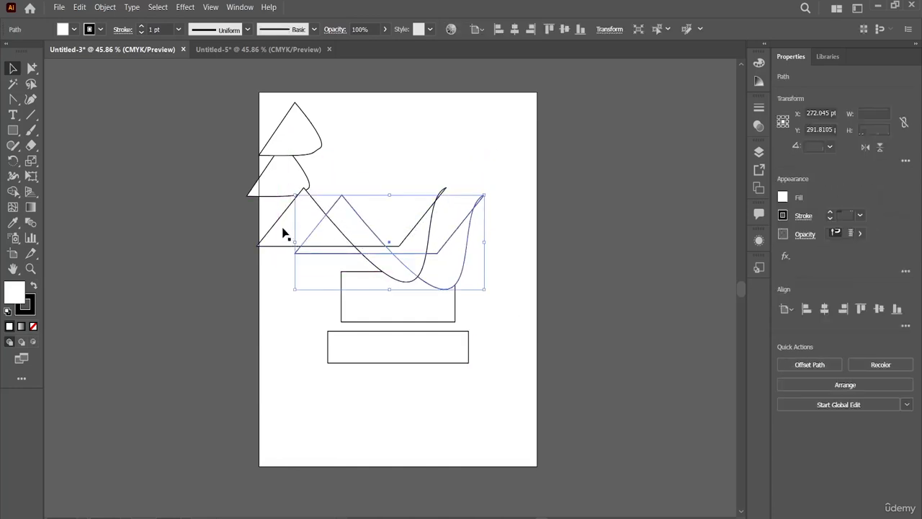
{"action": "key", "text": "Delete"}
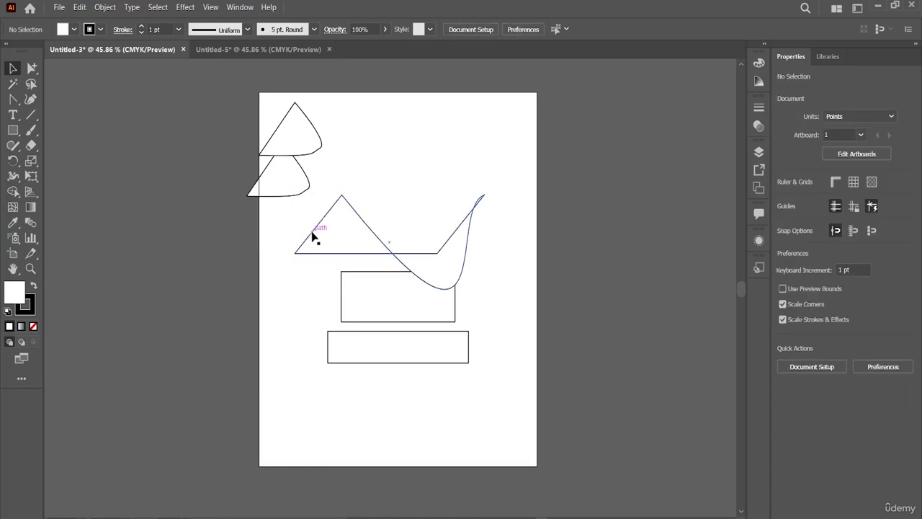
Cut the remaining curved path and place it behind the upper rectangle with Paste in Back
{"action": "left_click", "coordinate": [312, 236]}
{"action": "key", "text": "Delete"}
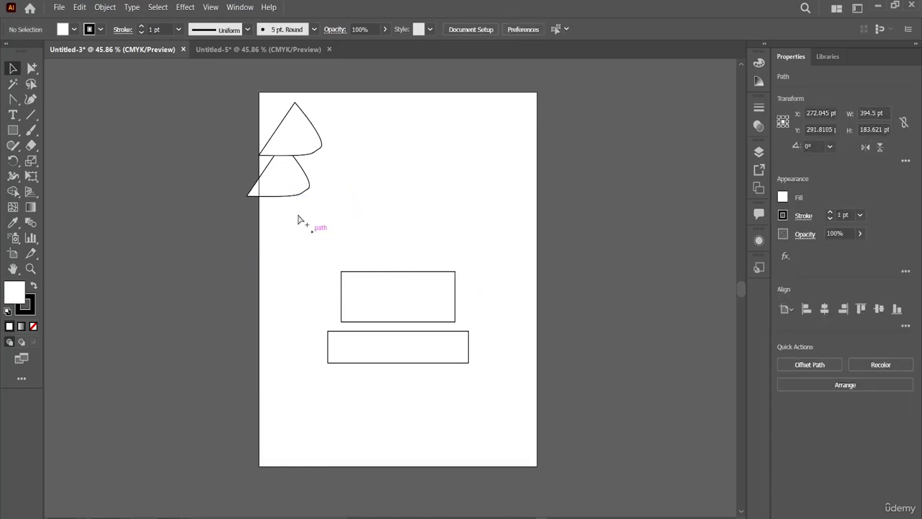
{"action": "left_click", "coordinate": [80, 7]}
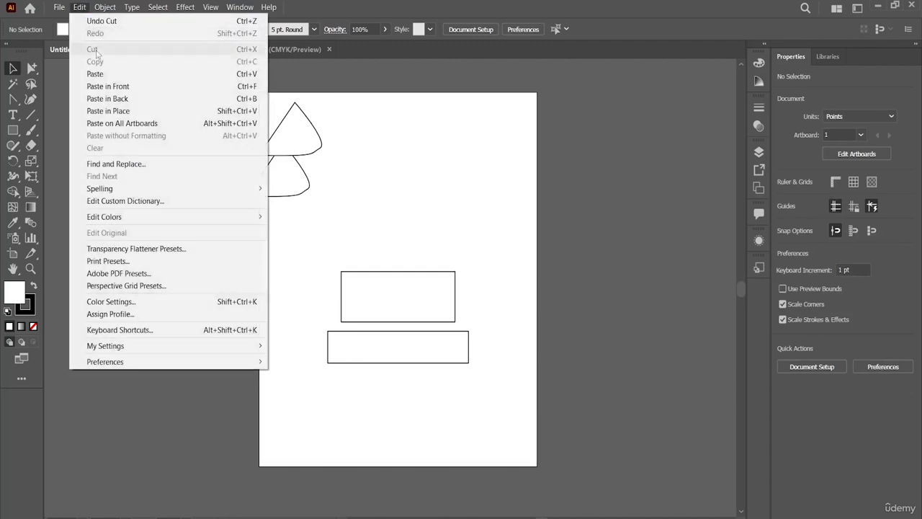
{"action": "left_click", "coordinate": [109, 98]}
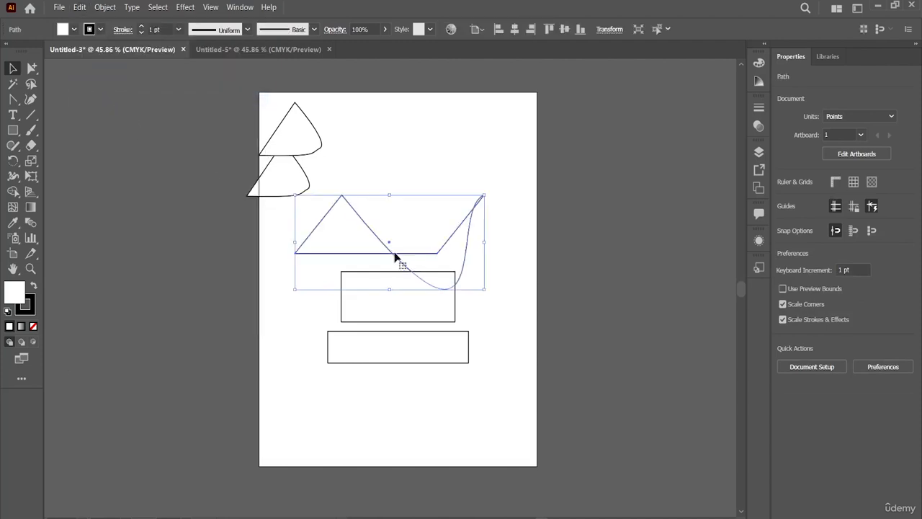
{"action": "left_click", "coordinate": [562, 207]}
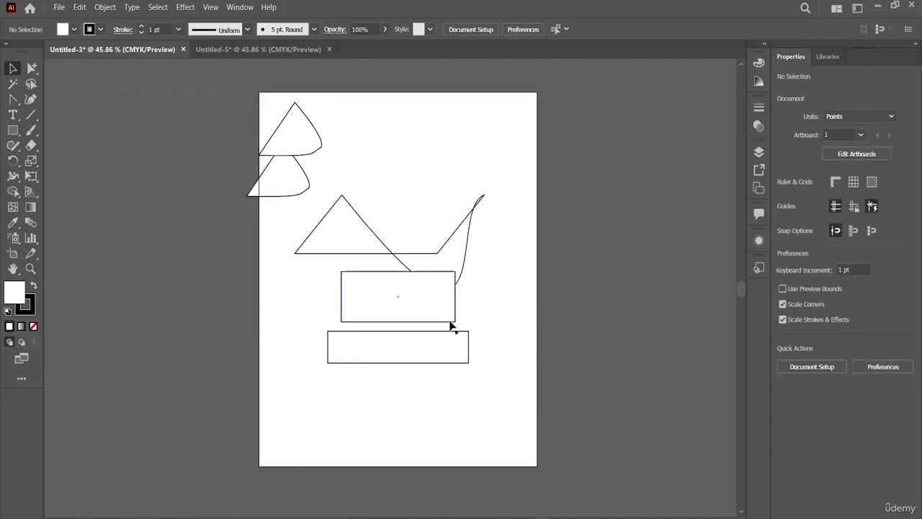
Move the lower rounded triangle up until it overlaps the upper rounded triangle
{"action": "left_click", "coordinate": [298, 179]}
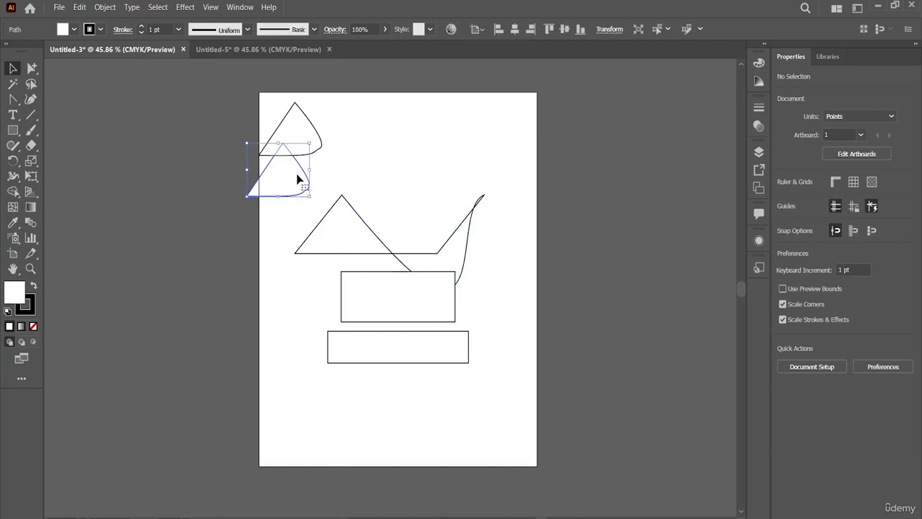
{"action": "left_click", "coordinate": [376, 149]}
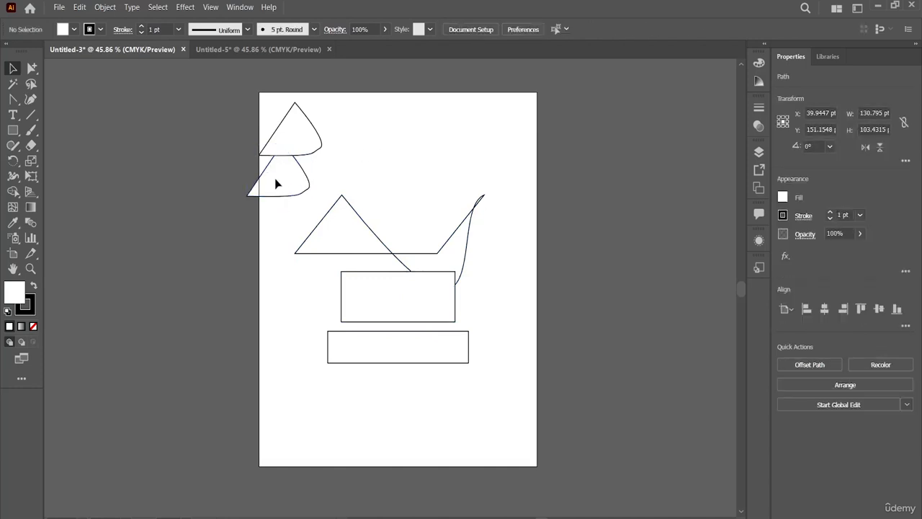
{"action": "left_click_drag", "start_coordinate": [282, 180], "coordinate": [293, 155]}
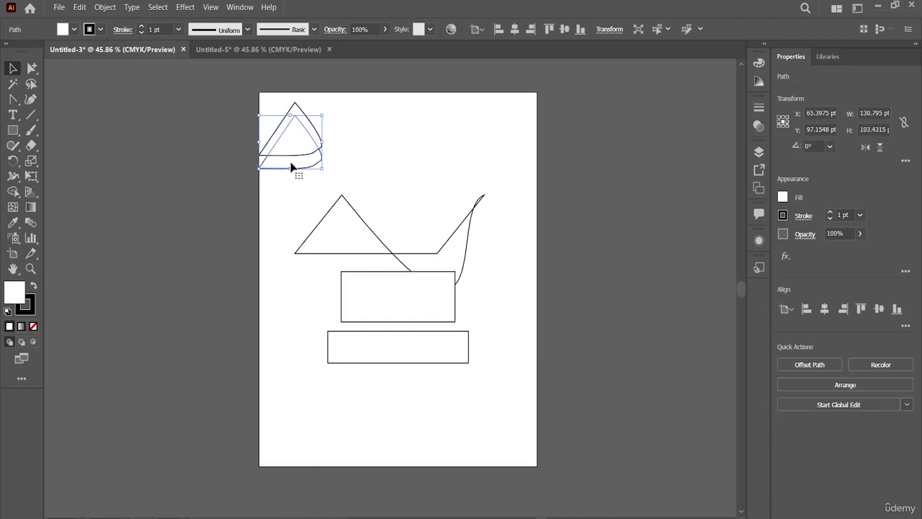
Cut the lower of the two overlapping rounded triangles and place it on top of the other with Paste in Front
{"action": "left_click", "coordinate": [293, 167]}
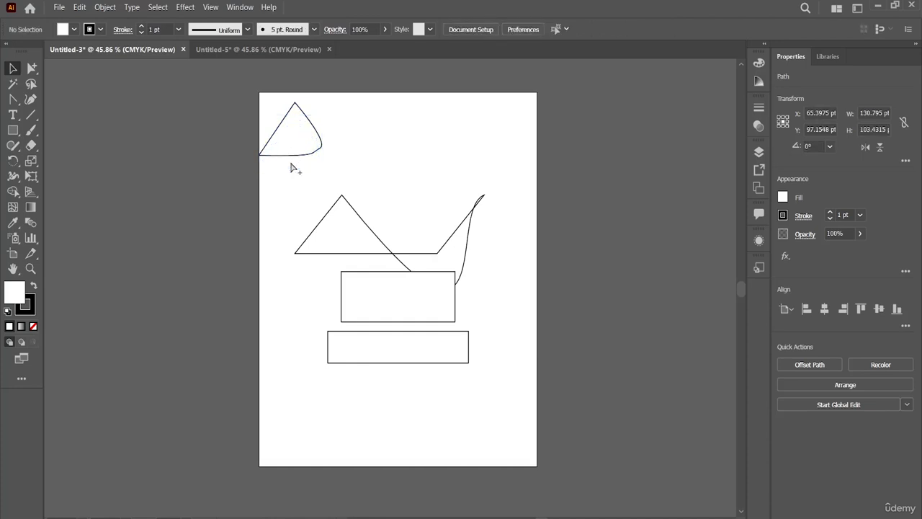
{"action": "left_click", "coordinate": [80, 7]}
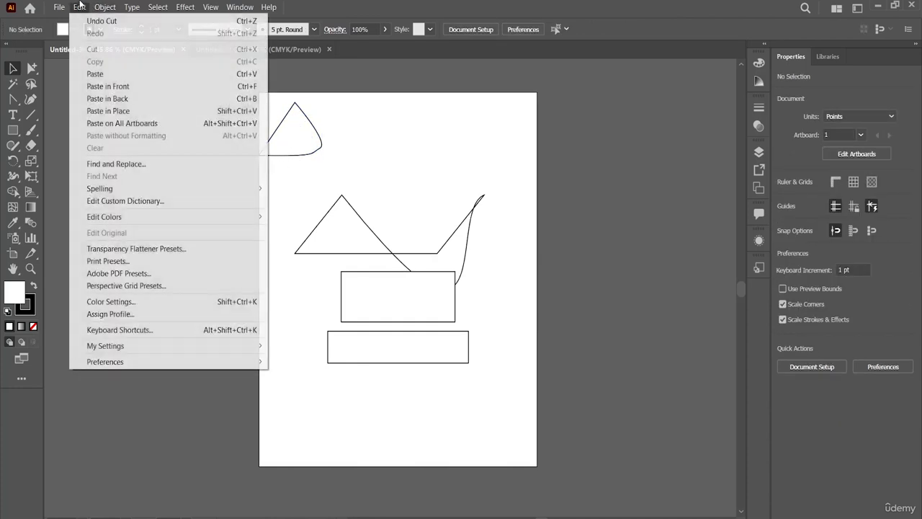
{"action": "left_click", "coordinate": [108, 85]}
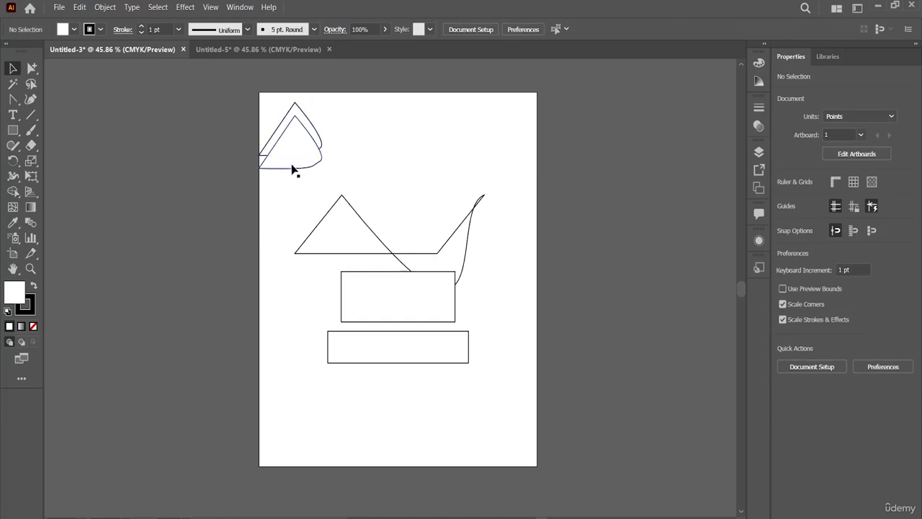
{"action": "left_click_drag", "start_coordinate": [422, 137], "coordinate": [360, 208]}
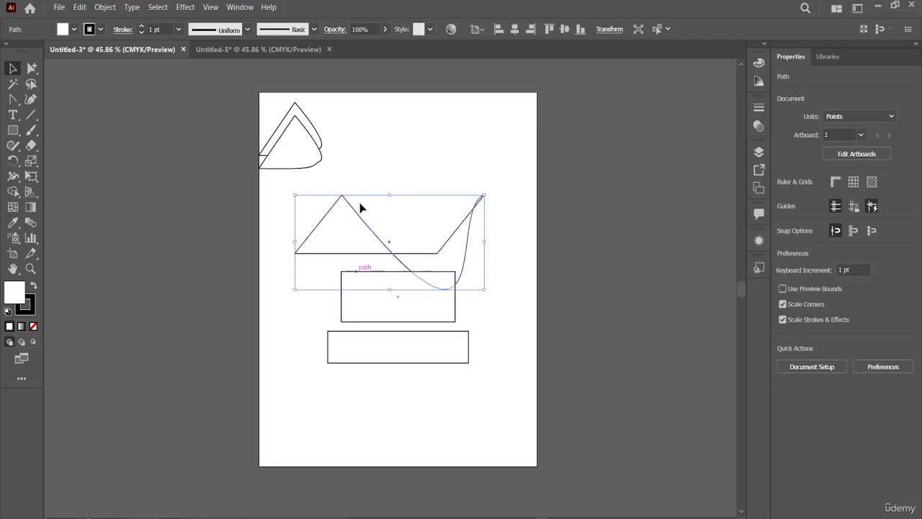
{"action": "left_click", "coordinate": [376, 163]}
Cut the front rounded triangle from Untitled-3 and insert it into the Untitled-5 document with Paste in Place
{"action": "left_click", "coordinate": [89, 6]}
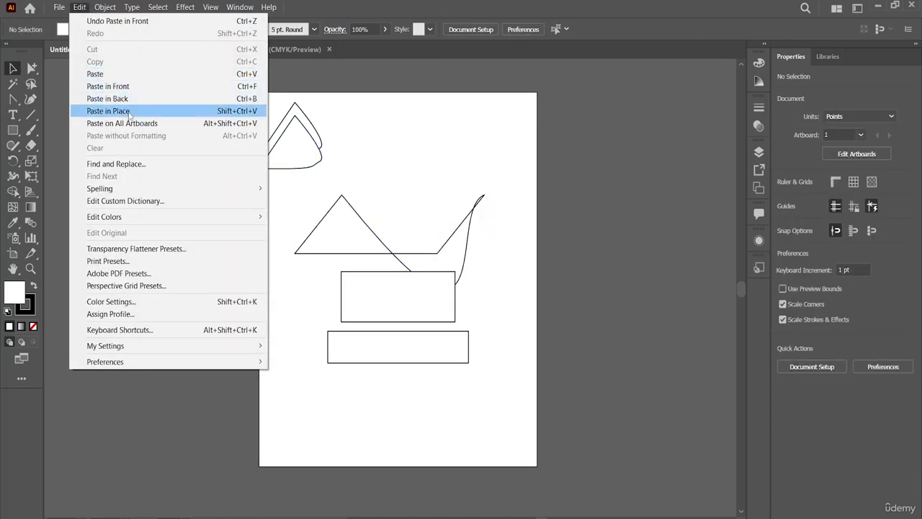
{"action": "left_click", "coordinate": [385, 198]}
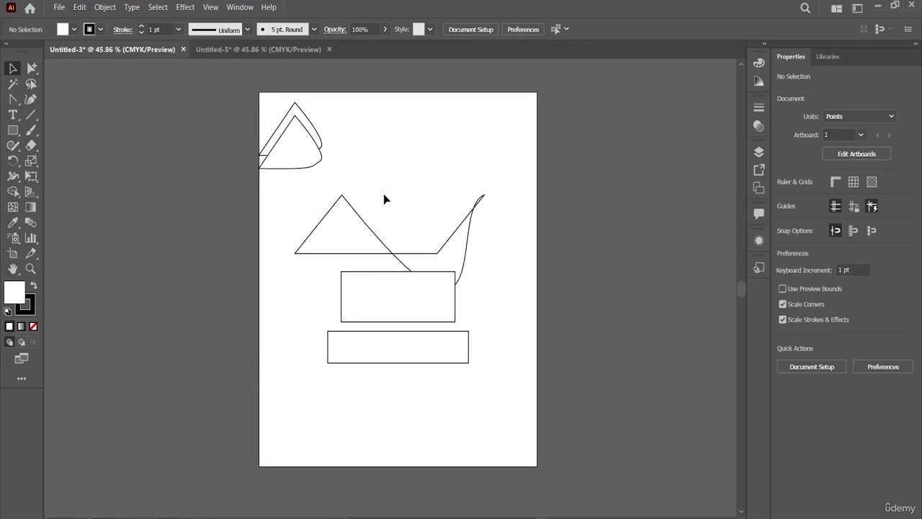
{"action": "left_click", "coordinate": [286, 146]}
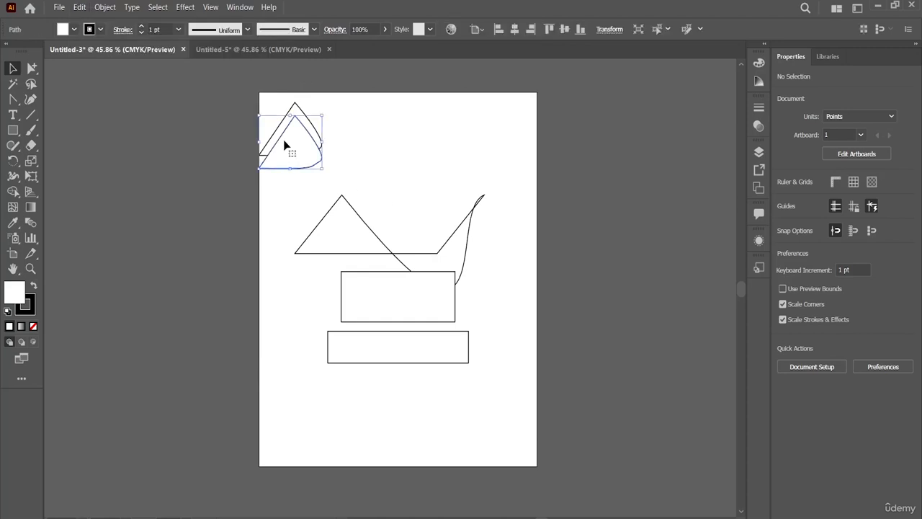
{"action": "key", "text": "Delete"}
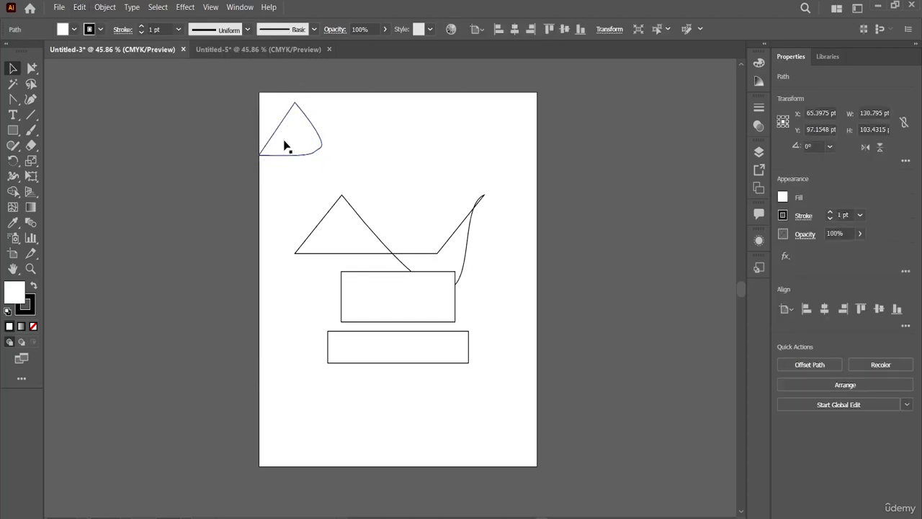
{"action": "left_click", "coordinate": [282, 50]}
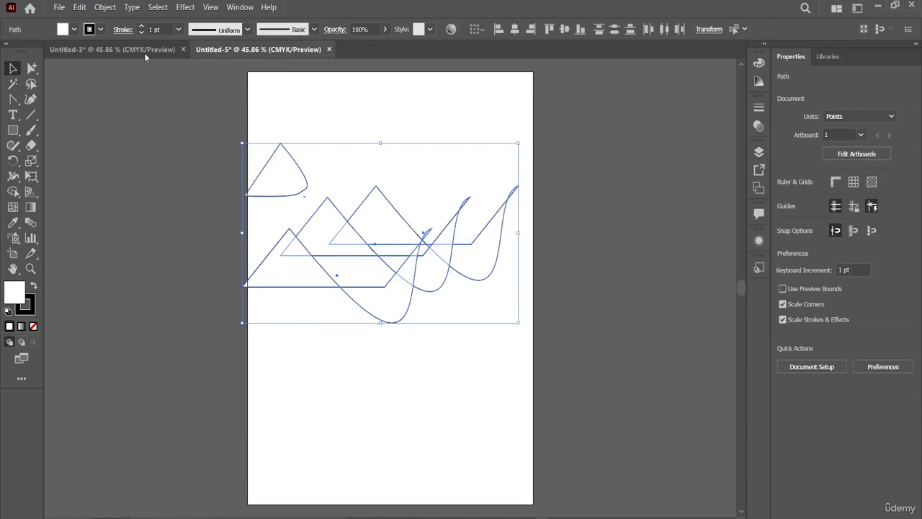
{"action": "left_click", "coordinate": [330, 114]}
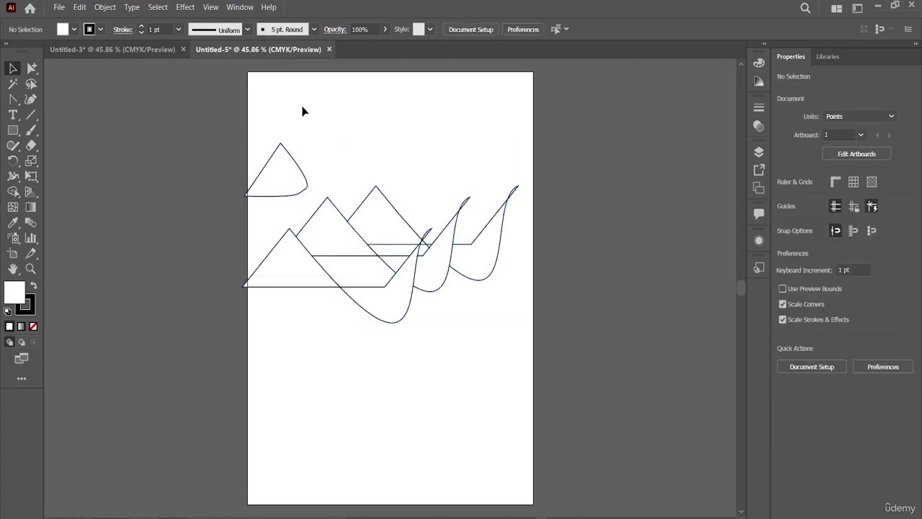
{"action": "left_click", "coordinate": [80, 8]}
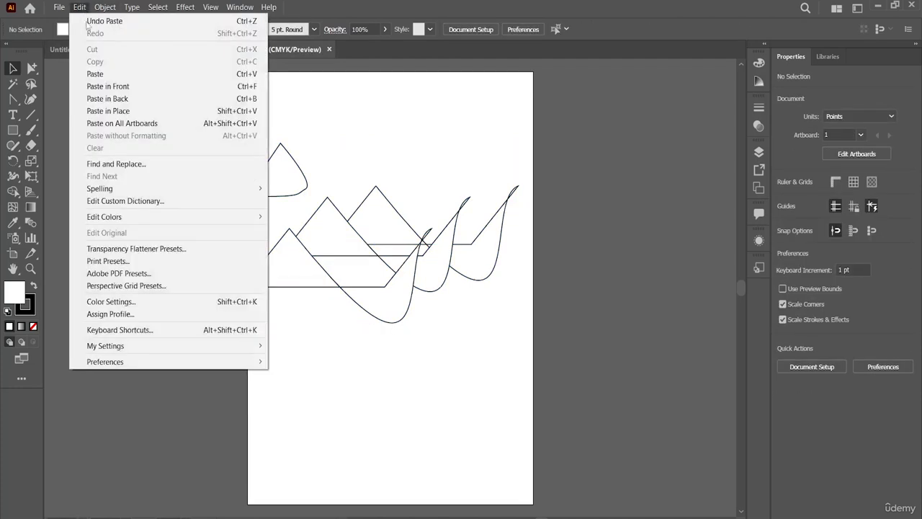
{"action": "left_click", "coordinate": [109, 110]}
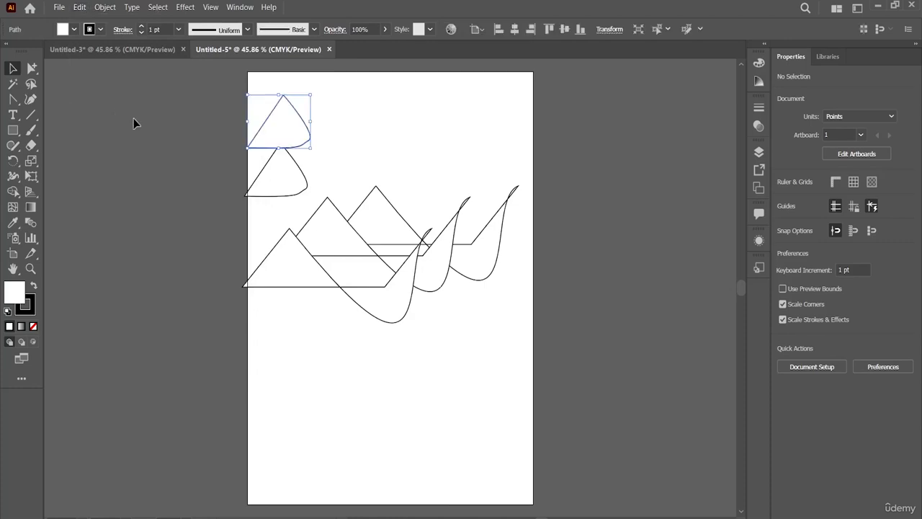
Switch between Untitled-3 and Untitled-5 to compare the position of the rounded triangle pasted in place
{"action": "left_click", "coordinate": [151, 52]}
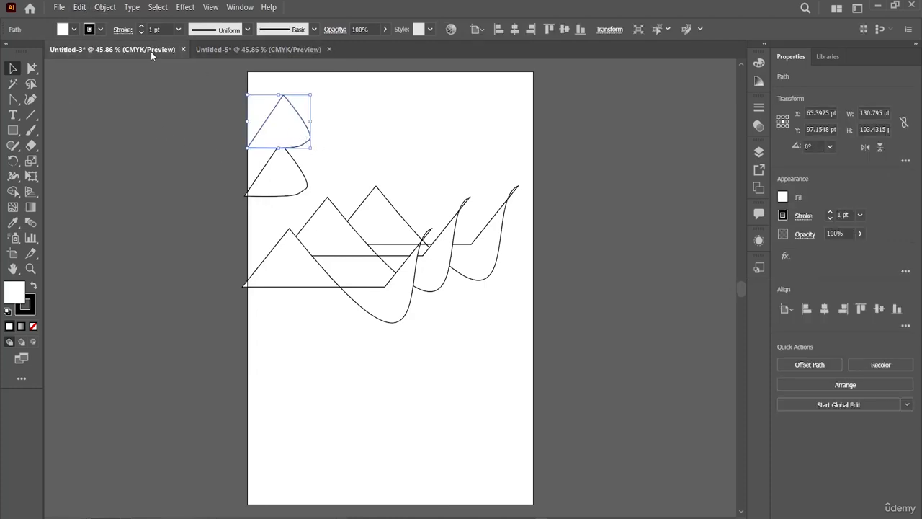
{"action": "left_click", "coordinate": [238, 49]}
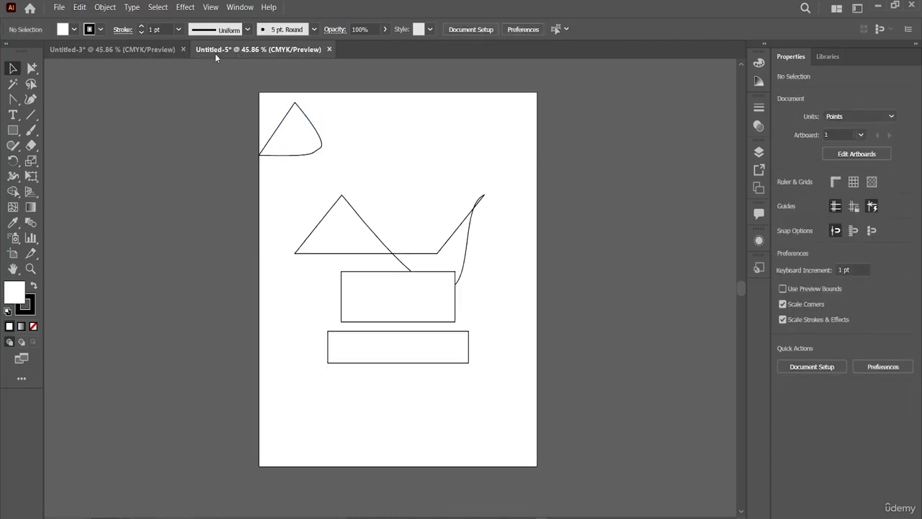
{"action": "left_click", "coordinate": [164, 50]}
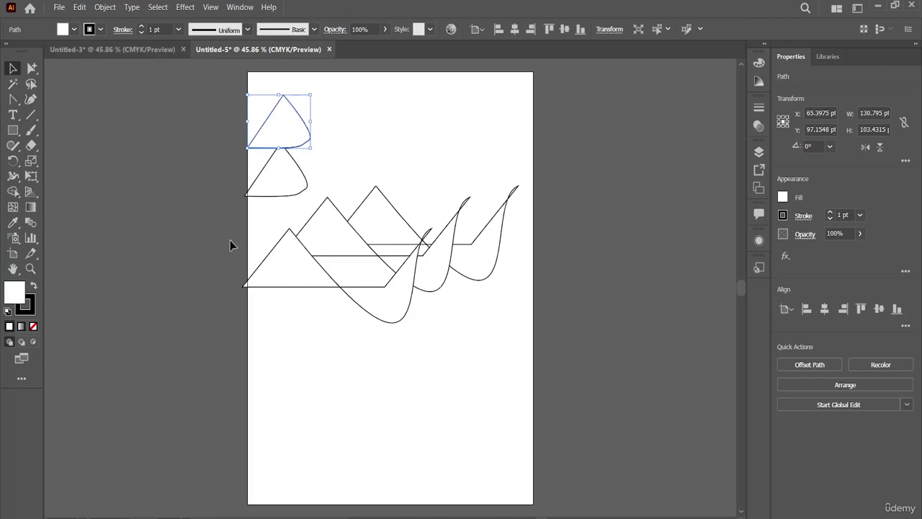
Delete the lowest triangle-and-curve path in Untitled-5 and select the next one behind it
{"action": "left_click", "coordinate": [258, 281]}
{"action": "key", "text": "Delete"}
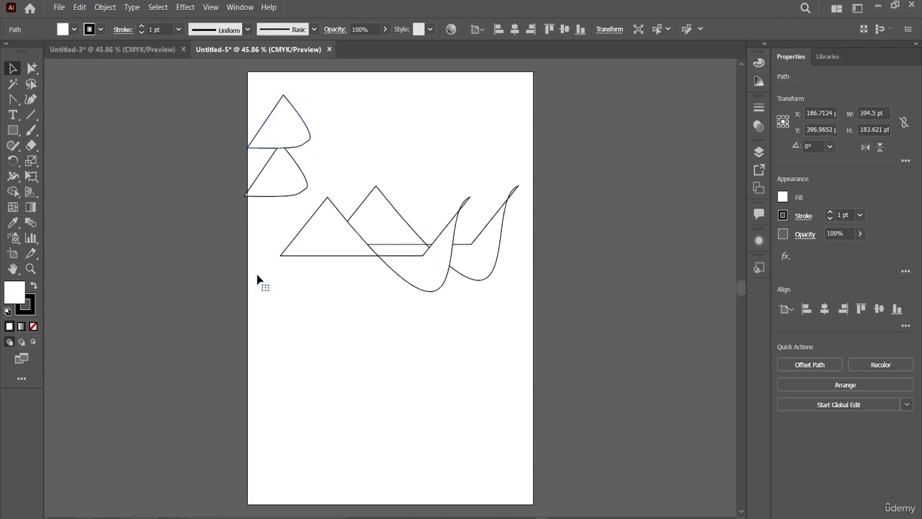
{"action": "left_click", "coordinate": [320, 238]}
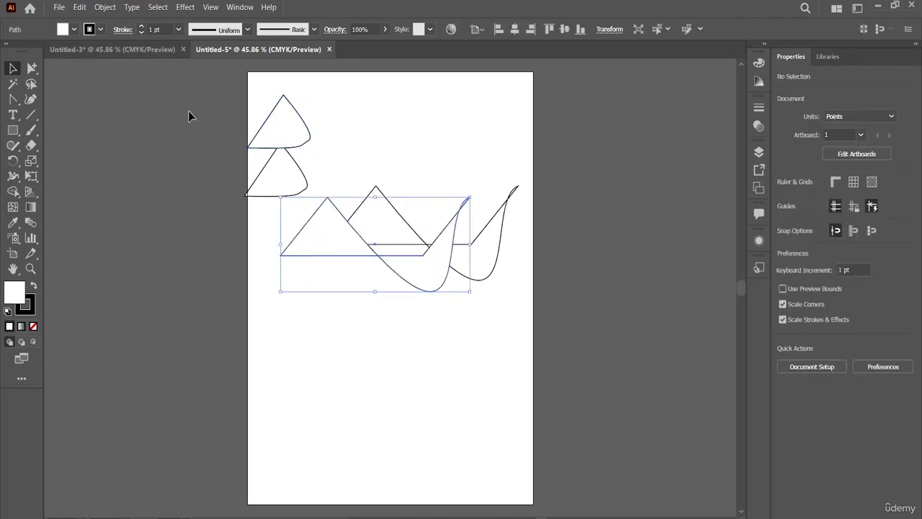
Cut the upper rectangle in Untitled-3 to the clipboard and undo the cut to restore the original
{"action": "left_click", "coordinate": [154, 49]}
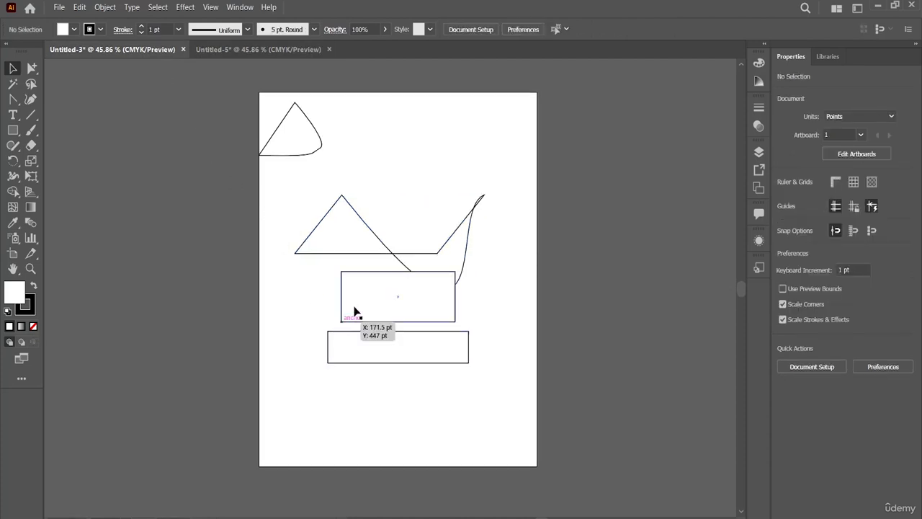
{"action": "left_click", "coordinate": [355, 312]}
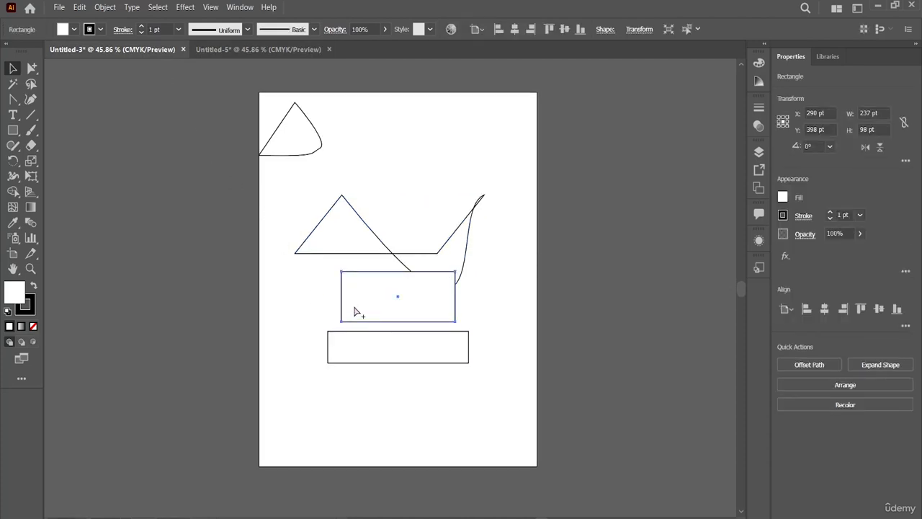
{"action": "key", "text": "Delete"}
{"action": "key", "text": "ctrl+z"}
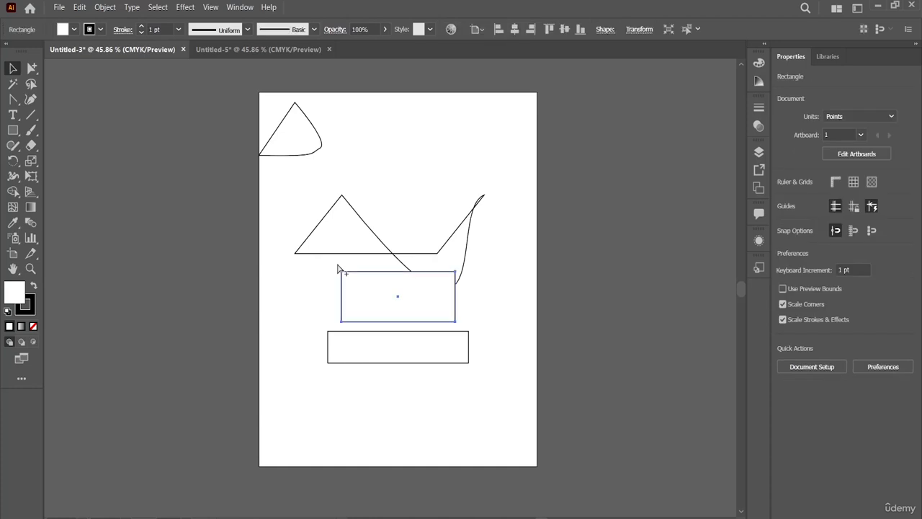
Insert the cut rectangle into Untitled-5 with Paste in Place and deselect it
{"action": "left_click", "coordinate": [257, 50]}
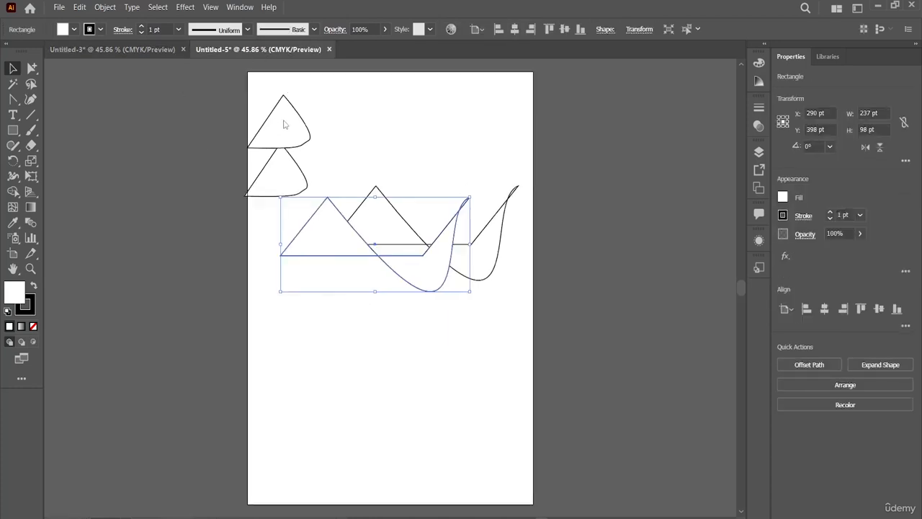
{"action": "left_click", "coordinate": [79, 7]}
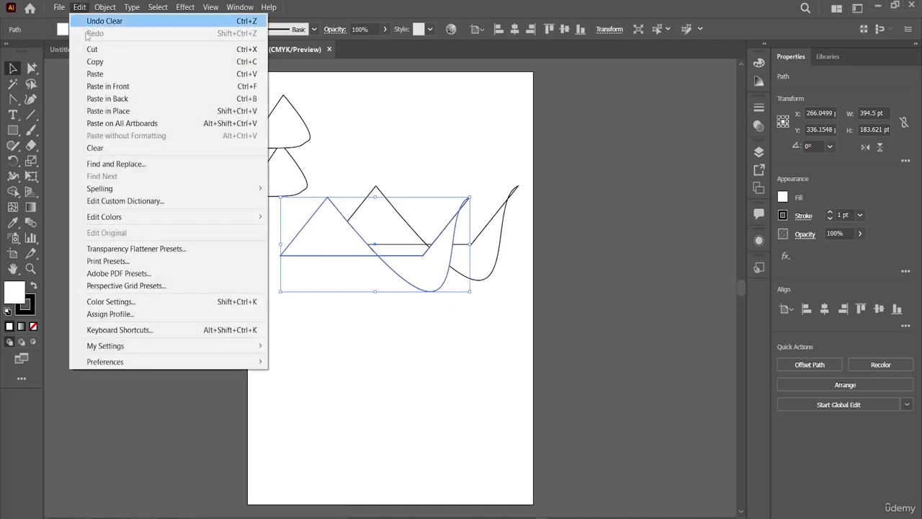
{"action": "left_click", "coordinate": [109, 111]}
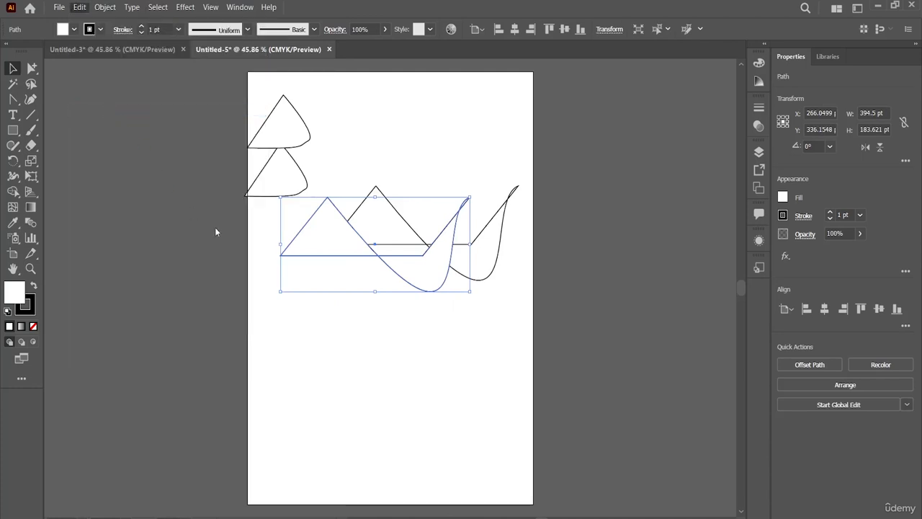
{"action": "left_click", "coordinate": [404, 313]}
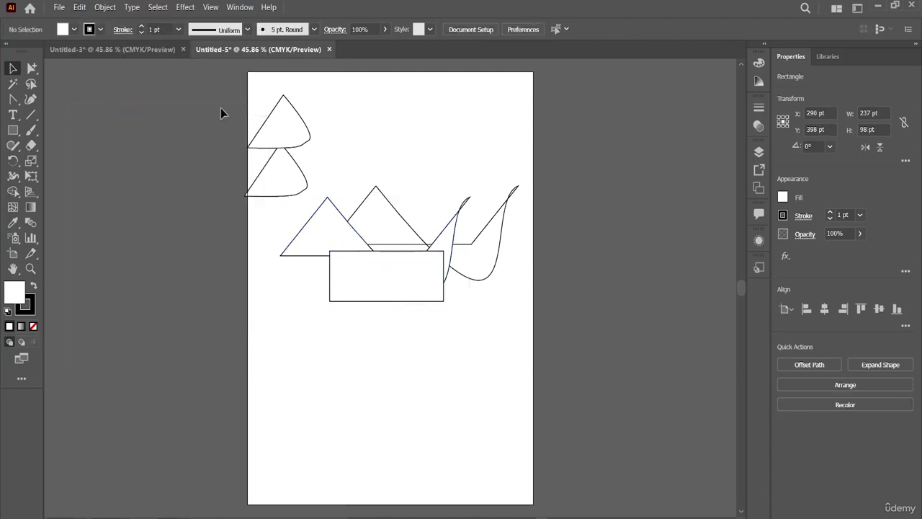
Select the lower rectangle in Untitled-3 and create a new portrait A4 document in CMYK color mode
{"action": "left_click", "coordinate": [149, 41]}
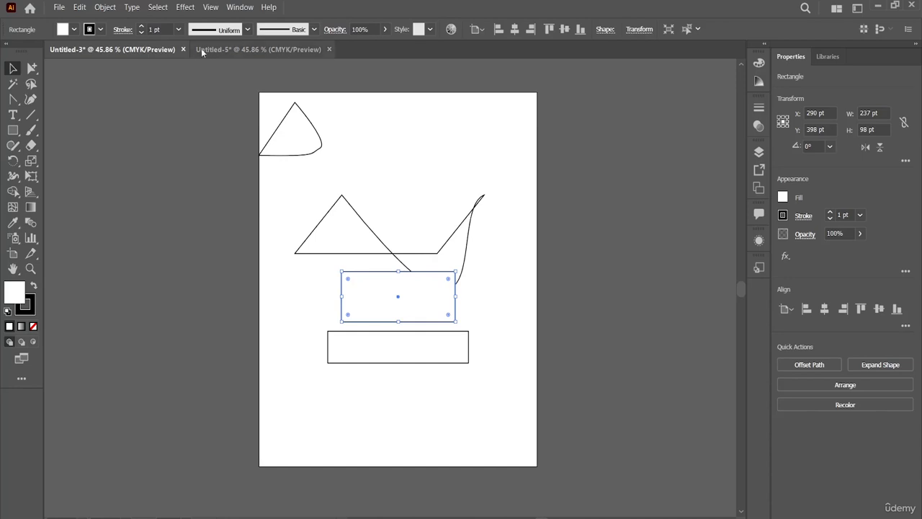
{"action": "left_click", "coordinate": [82, 7]}
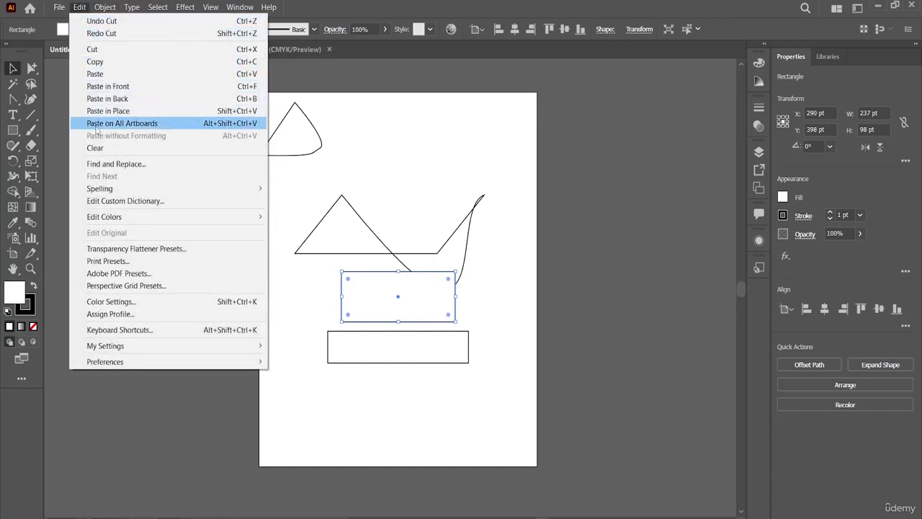
{"action": "left_click", "coordinate": [309, 362]}
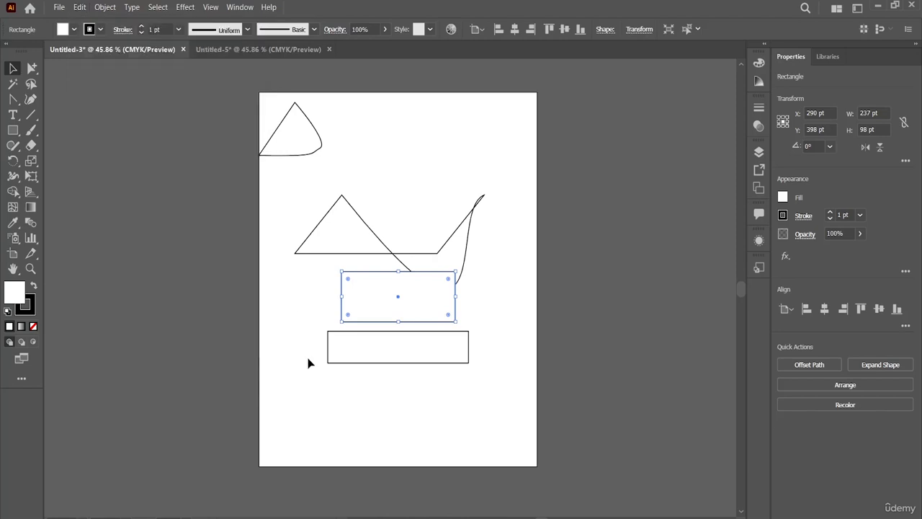
{"action": "left_click", "coordinate": [310, 362]}
{"action": "left_click", "coordinate": [332, 356]}
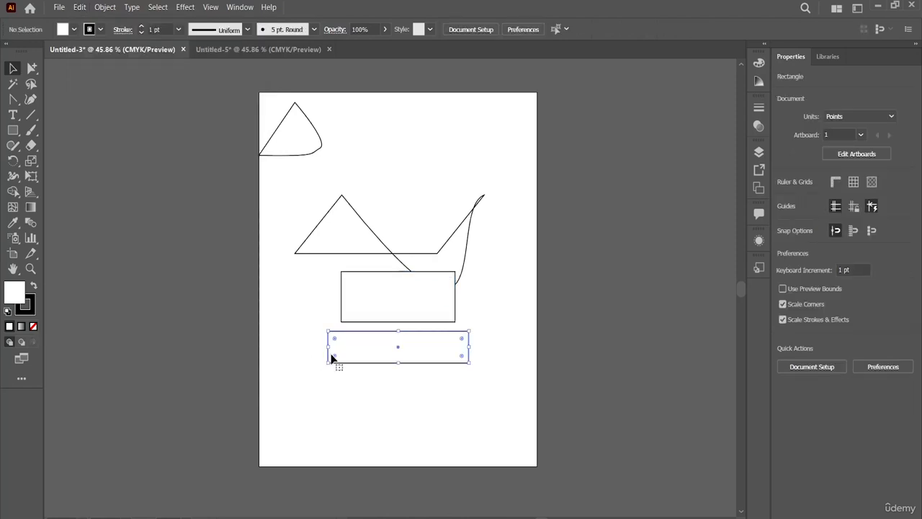
{"action": "left_click", "coordinate": [62, 11]}
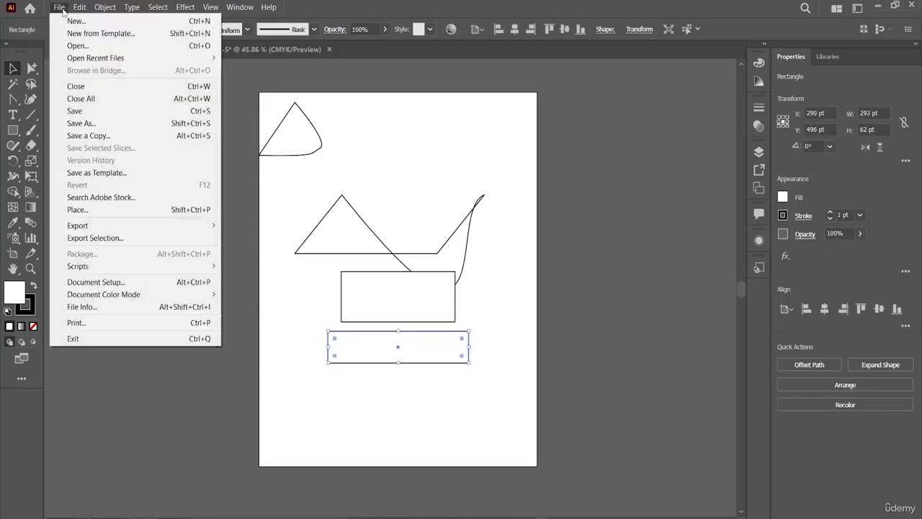
{"action": "left_click", "coordinate": [73, 22]}
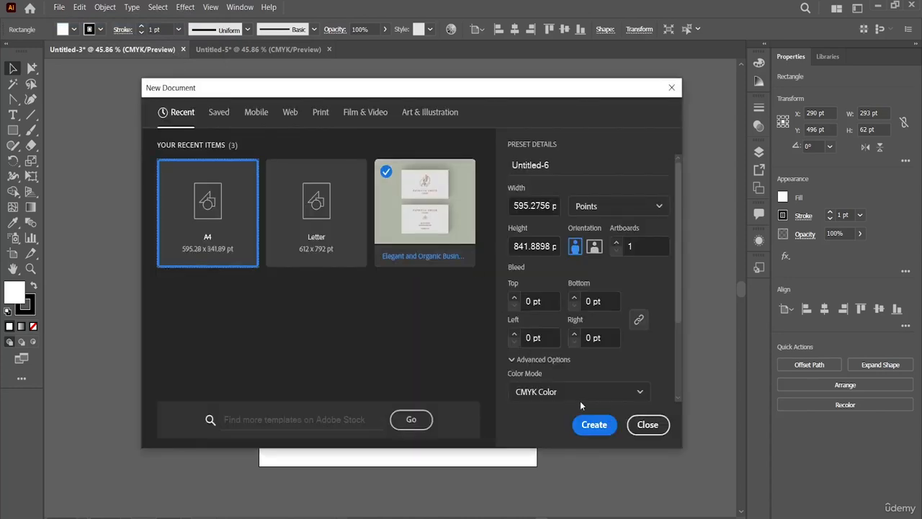
{"action": "left_click", "coordinate": [592, 425]}
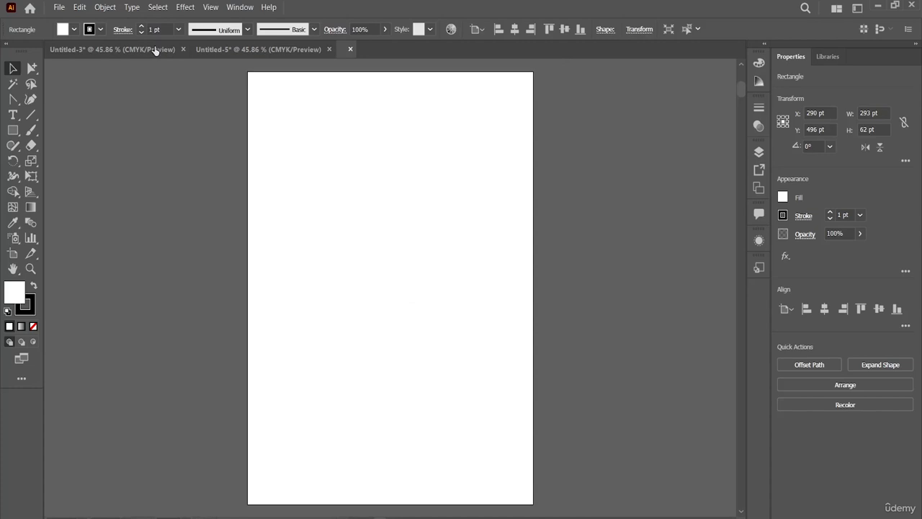
Copy the lower rectangle in Untitled-3 and apply Paste on All Artboards in the same document
{"action": "left_click", "coordinate": [154, 49]}
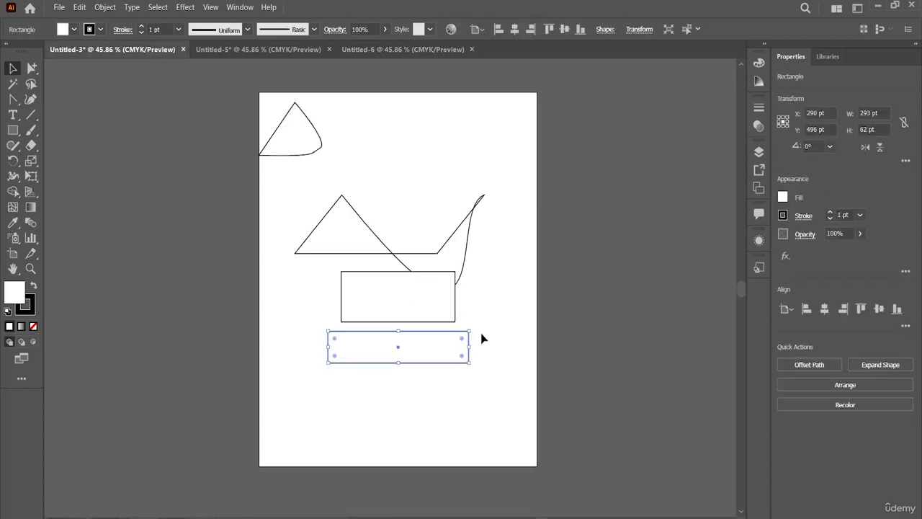
{"action": "key", "text": "ctrl+c"}
{"action": "left_click", "coordinate": [78, 7]}
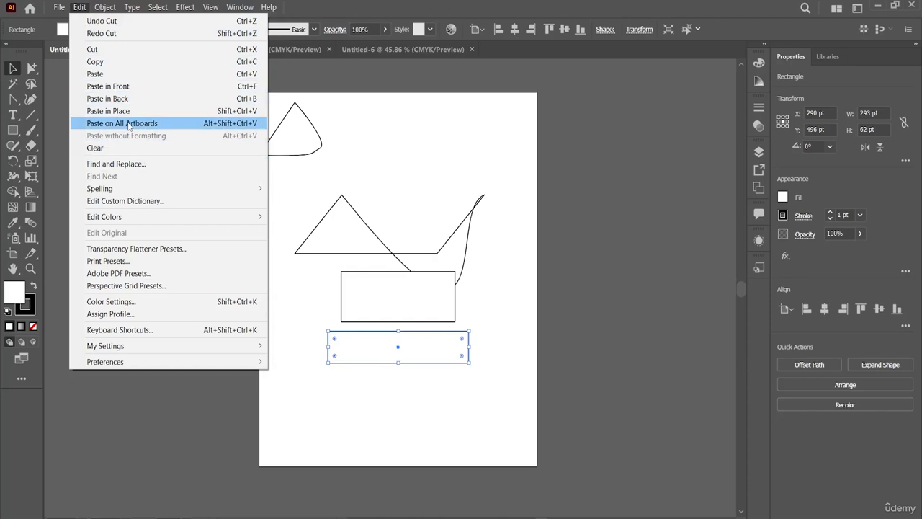
{"action": "left_click", "coordinate": [127, 124]}
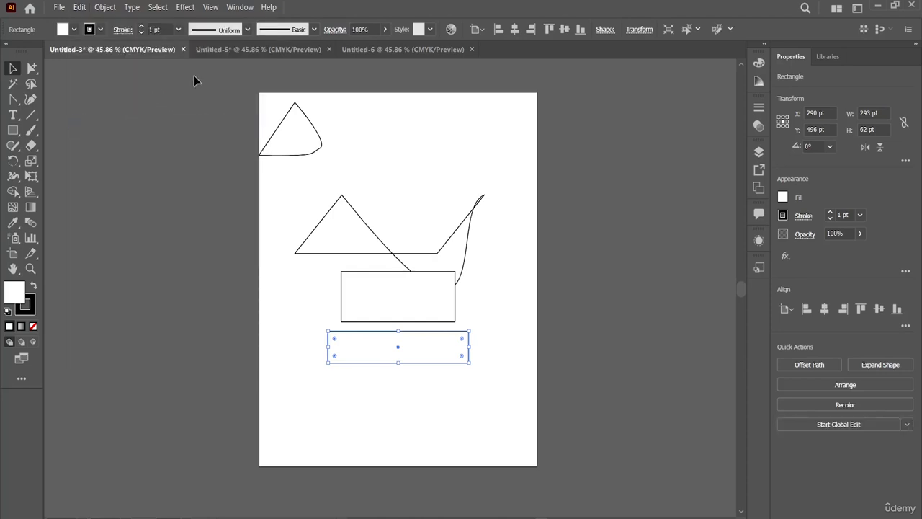
Paste the copied rectangle into the empty Untitled-6 document with Paste on All Artboards
{"action": "left_click", "coordinate": [224, 54]}
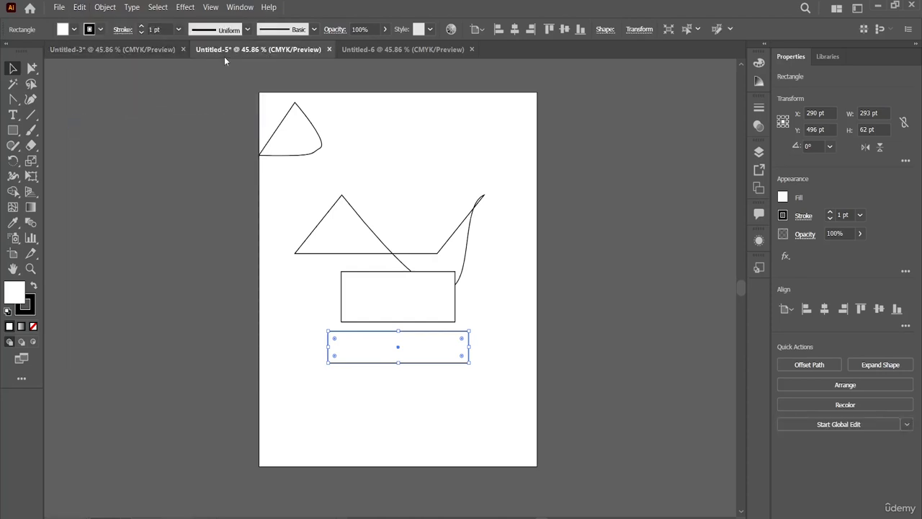
{"action": "left_click", "coordinate": [374, 52]}
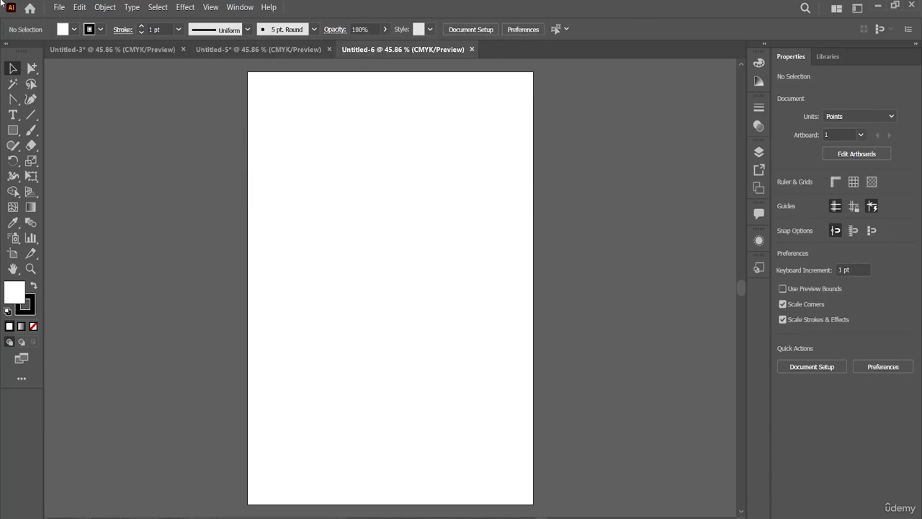
{"action": "left_click", "coordinate": [79, 7]}
{"action": "left_click", "coordinate": [153, 127]}
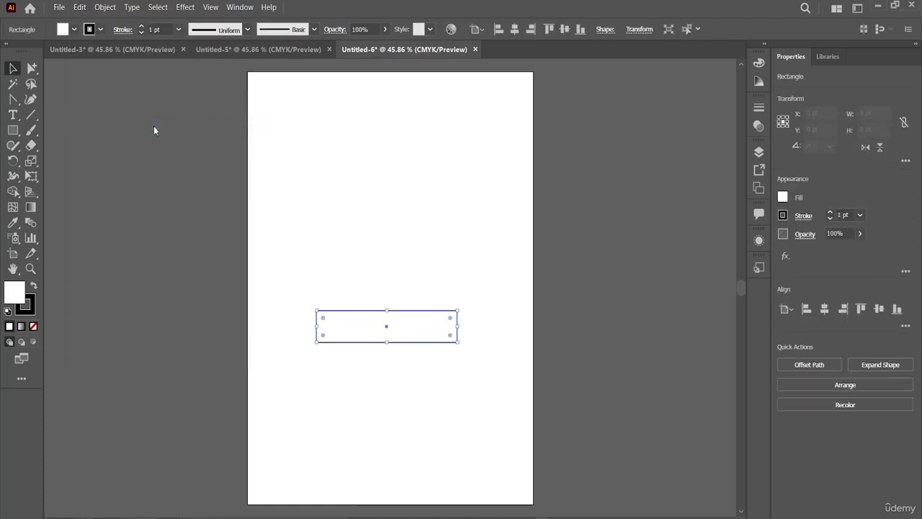
Paste the copied rectangle into Untitled-5 with Paste on All Artboards
{"action": "left_click", "coordinate": [233, 52]}
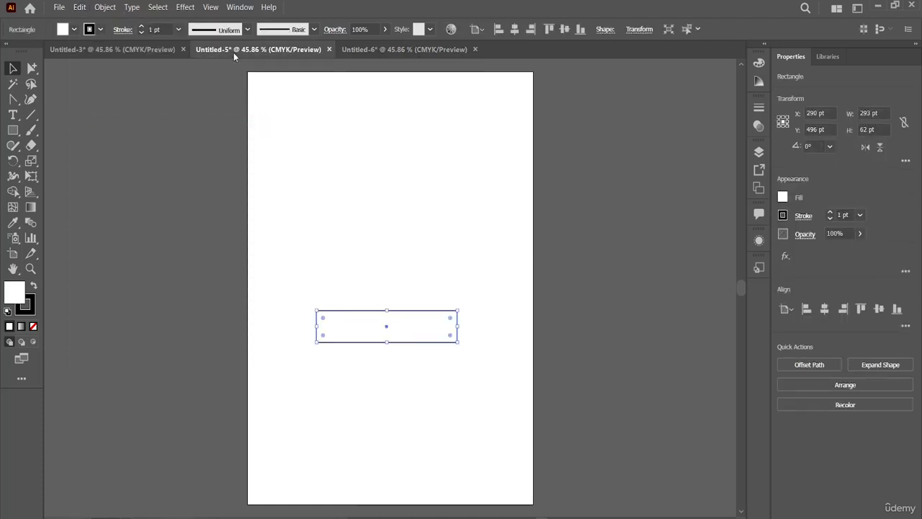
{"action": "left_click", "coordinate": [79, 8]}
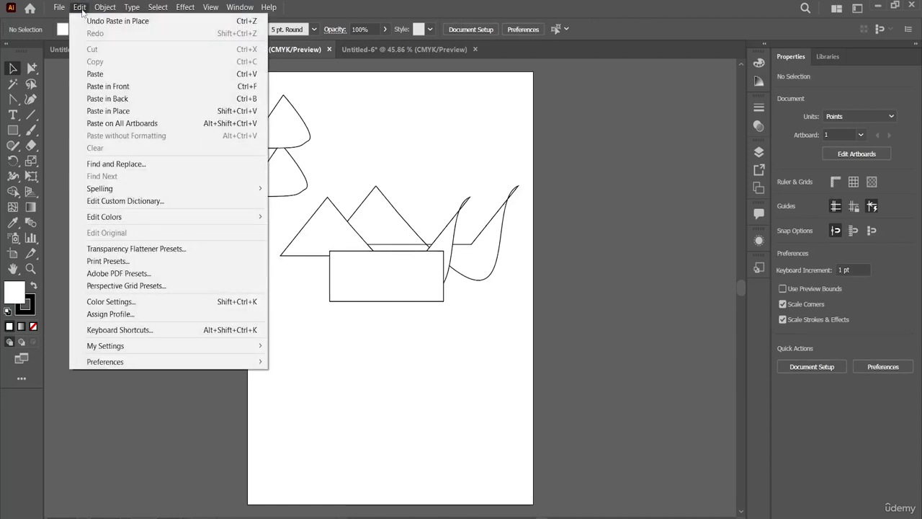
{"action": "left_click", "coordinate": [135, 123]}
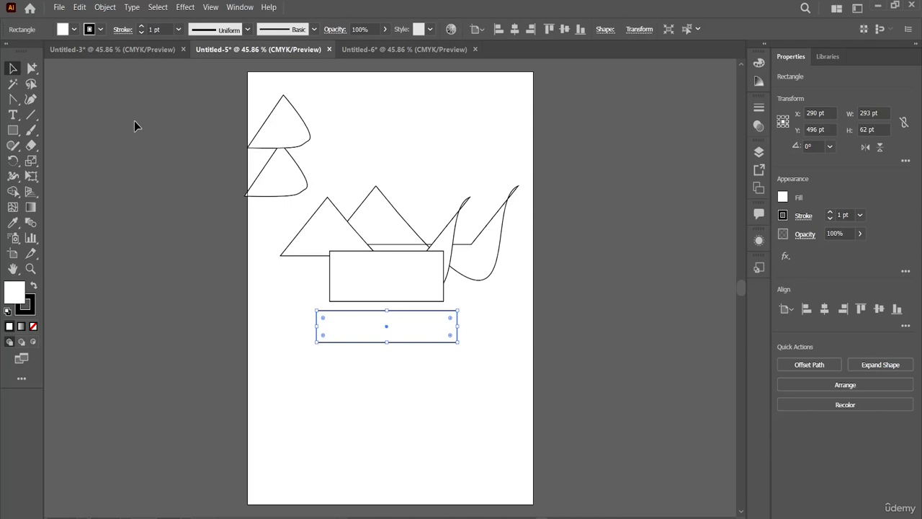
Switch between Untitled-3 and Untitled-6 to compare the position of the pasted rectangle
{"action": "left_click", "coordinate": [139, 55]}
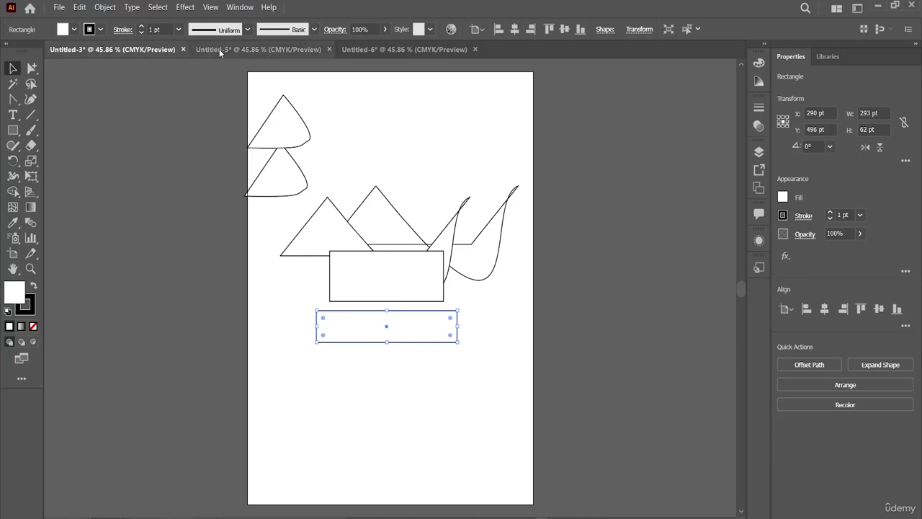
{"action": "left_click", "coordinate": [362, 51]}
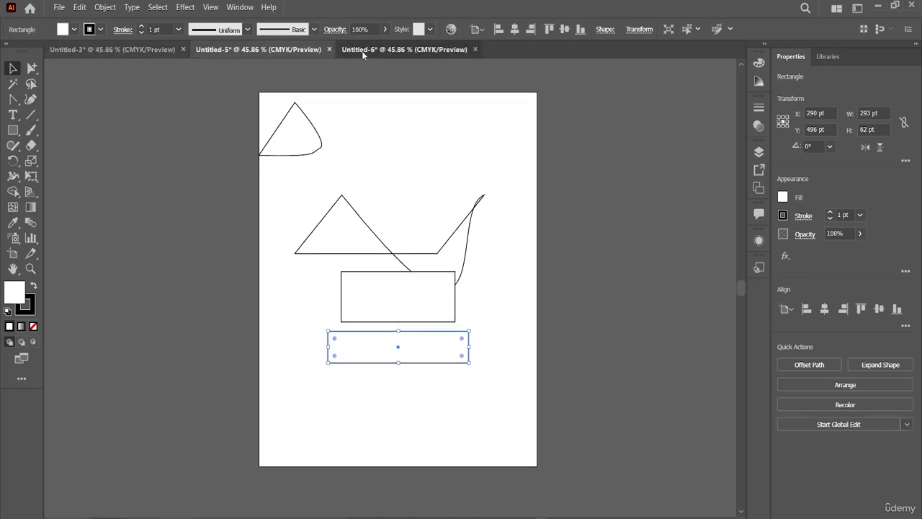
{"action": "left_click", "coordinate": [155, 49]}
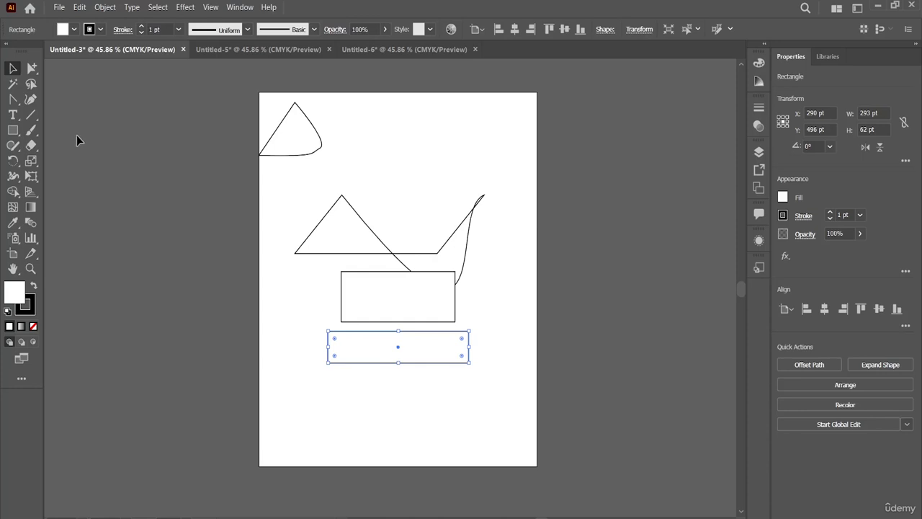
Draw three more artboards in Untitled-3, one left of the main artboard and two right of it, the lower right about 219 × 206 pt
{"action": "left_click", "coordinate": [208, 247]}
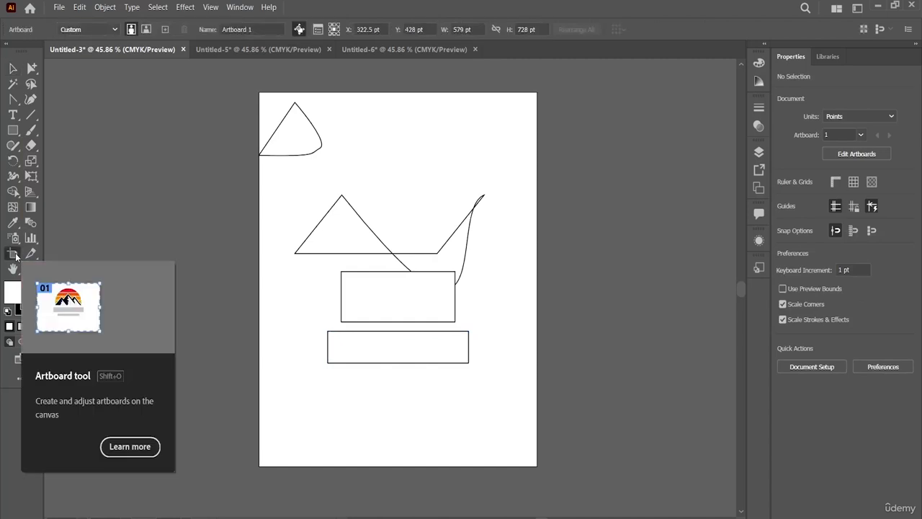
{"action": "left_click", "coordinate": [13, 254]}
{"action": "left_click_drag", "start_coordinate": [95, 175], "coordinate": [195, 325]}
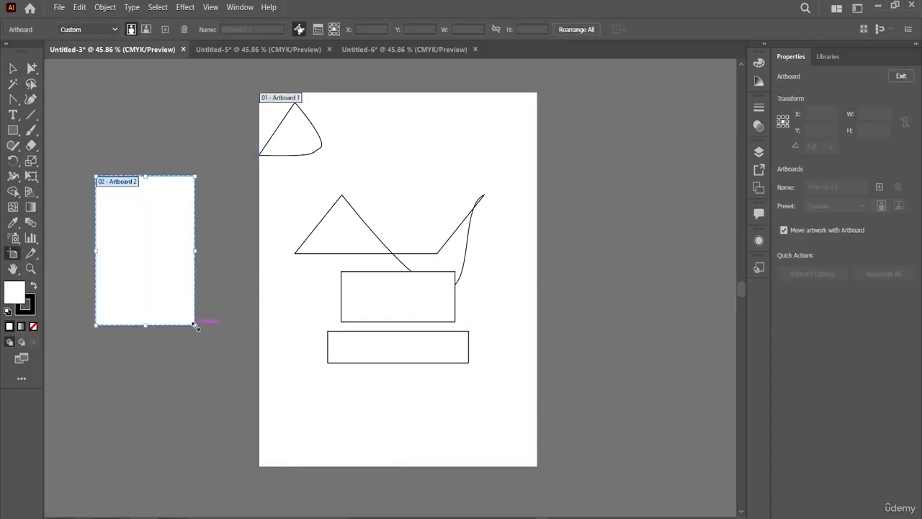
{"action": "left_click_drag", "start_coordinate": [583, 156], "coordinate": [701, 296]}
{"action": "left_click_drag", "start_coordinate": [609, 347], "coordinate": [715, 453]}
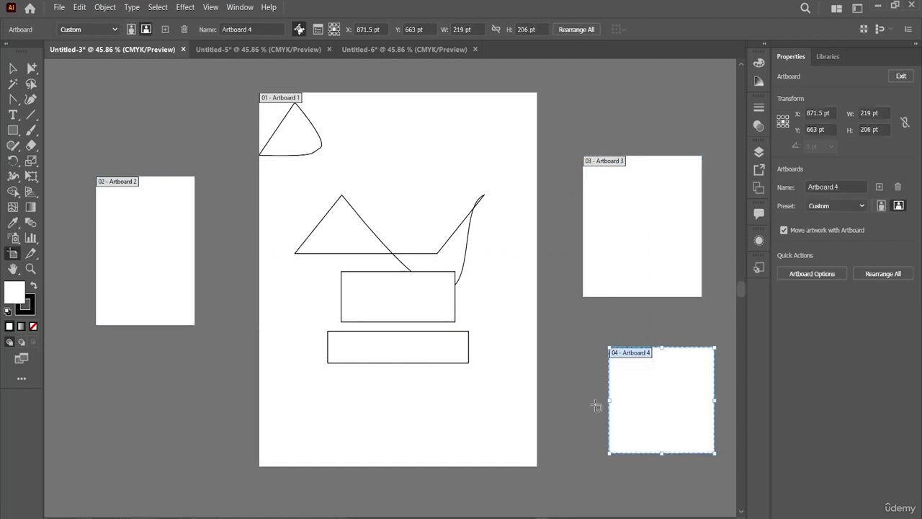
Leave artboard editing and paste the copied rectangle onto every artboard of Untitled-3 with Paste on All Artboards
{"action": "left_click", "coordinate": [13, 67]}
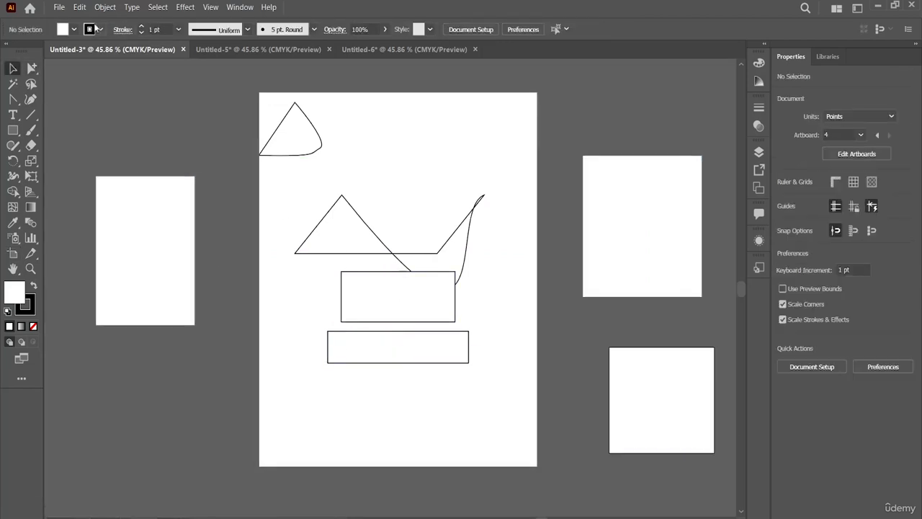
{"action": "left_click", "coordinate": [79, 7]}
{"action": "left_click", "coordinate": [118, 123]}
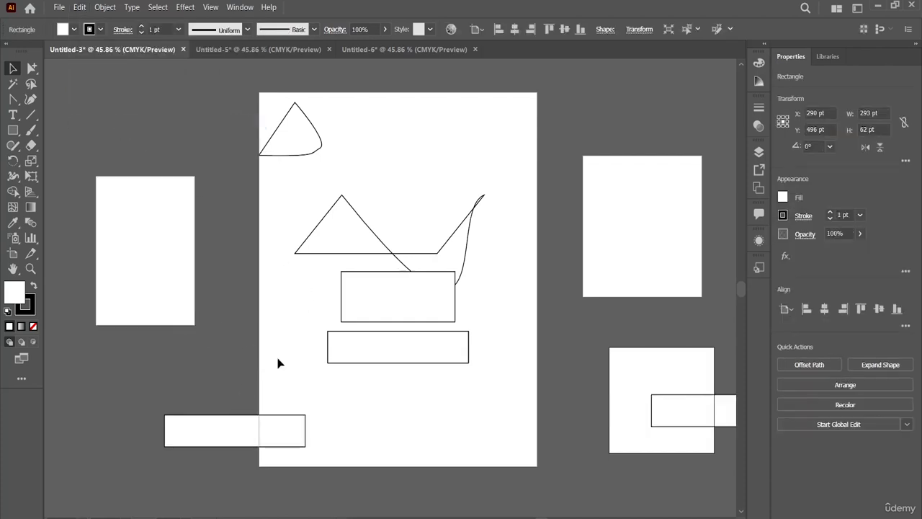
Move the pasted rectangle at the main artboard's left edge up below the left artboard, and select the copy over the lower-right artboard
{"action": "scroll", "coordinate": [433, 332], "scroll_direction": "right", "scroll_amount": 2}
{"action": "scroll", "coordinate": [433, 332], "scroll_direction": "right", "scroll_amount": 2}
{"action": "scroll", "coordinate": [433, 329], "scroll_direction": "left", "scroll_amount": 4}
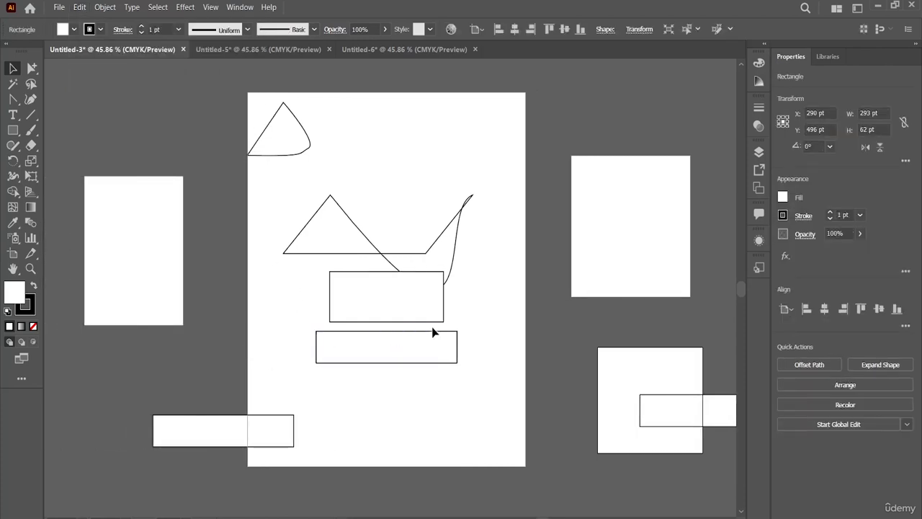
{"action": "left_click_drag", "start_coordinate": [228, 415], "coordinate": [188, 345]}
{"action": "left_click", "coordinate": [680, 419]}
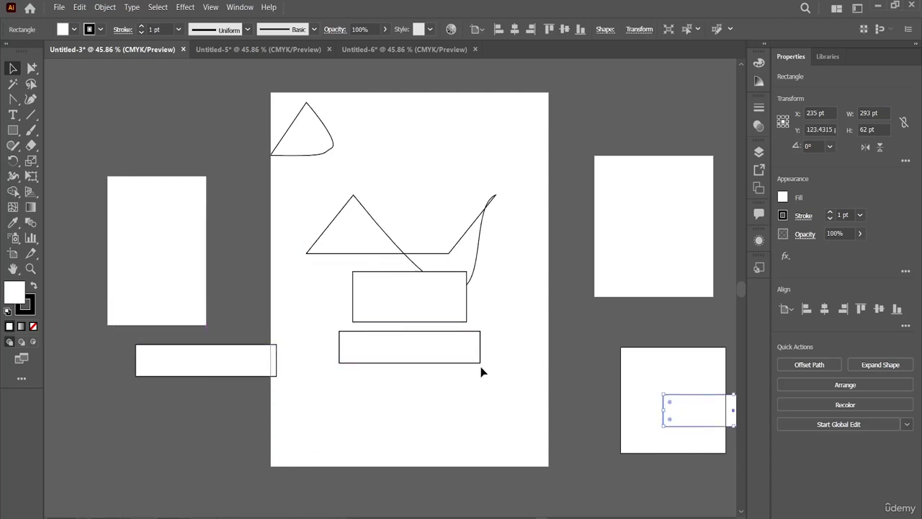
Move the pasted rectangle from the lower part of the main artboard onto the upper-right artboard
{"action": "left_click", "coordinate": [447, 363]}
{"action": "left_click_drag", "start_coordinate": [447, 367], "coordinate": [673, 265]}
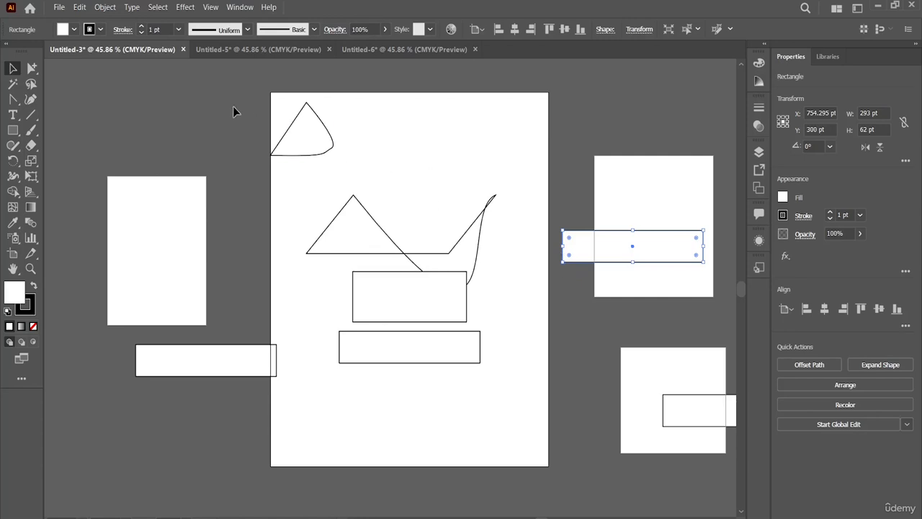
Undo the rectangle moves, the last Paste on All Artboards and the three added artboards in Untitled-3
{"action": "key", "text": "ctrl+shift+z"}
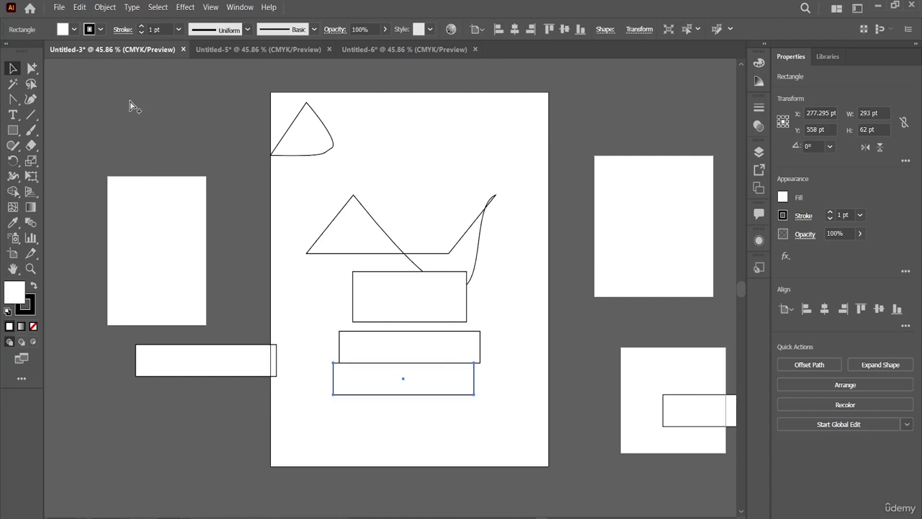
{"action": "key", "text": "ctrl+z"}
{"action": "key", "text": "ctrl+z"}
{"action": "key", "text": "ctrl+z"}
{"action": "key", "text": "ctrl+z"}
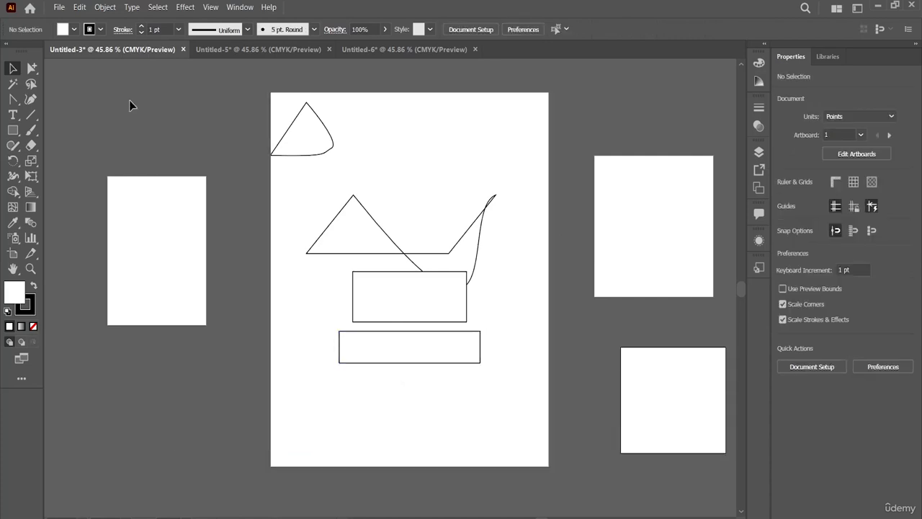
{"action": "key", "text": "ctrl+z"}
{"action": "key", "text": "ctrl+z"}
{"action": "key", "text": "ctrl+z"}
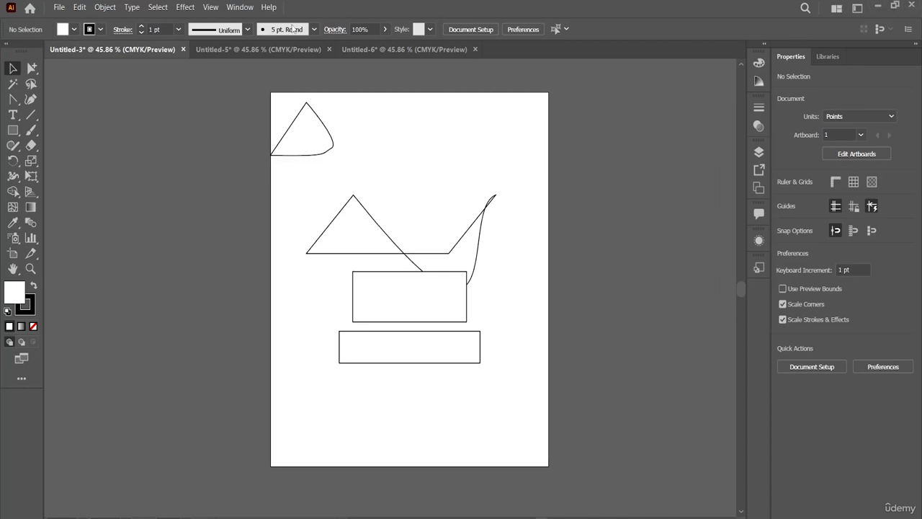
Copy the zigzag path in Untitled-3 and check in Untitled-6 whether Paste without Formatting is available for it
{"action": "left_click", "coordinate": [80, 7]}
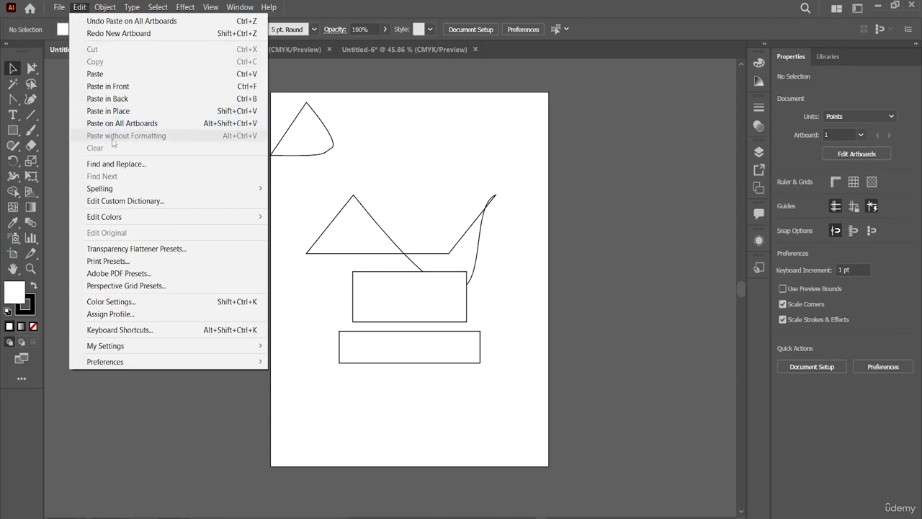
{"action": "left_click", "coordinate": [362, 204]}
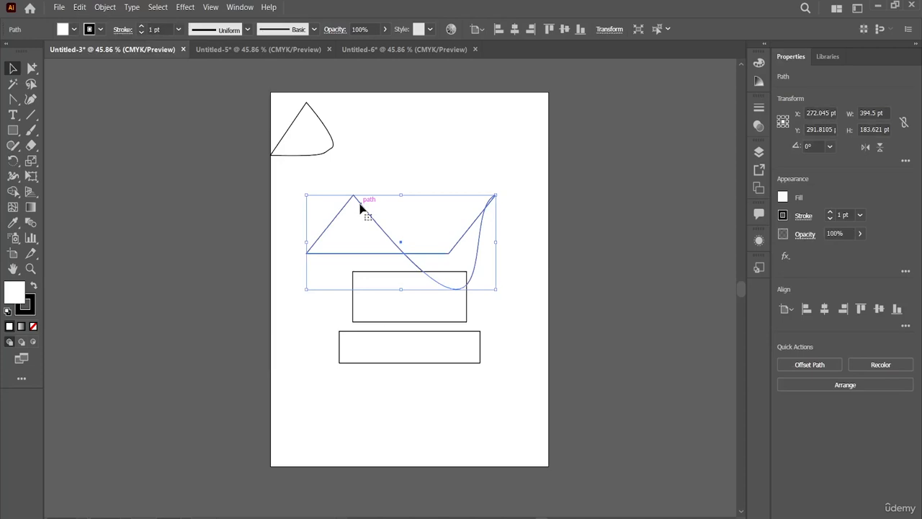
{"action": "key", "text": "ctrl+shift+b"}
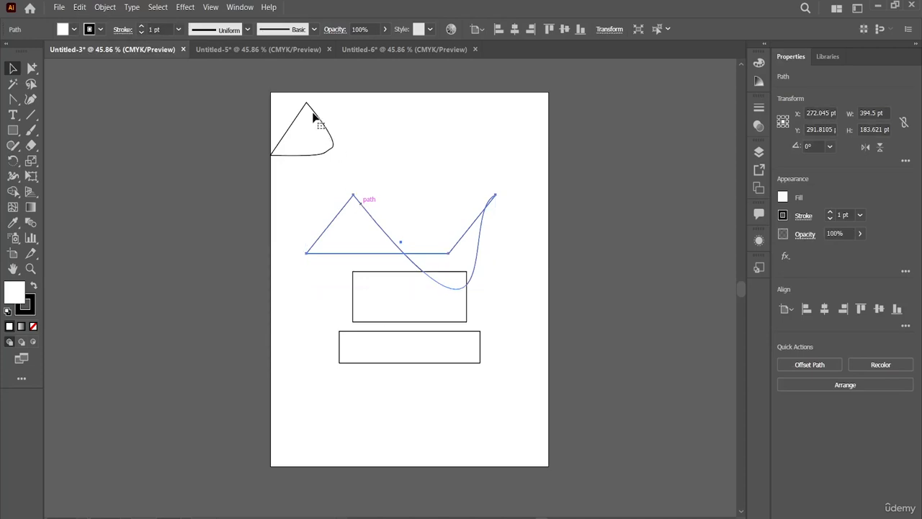
{"action": "key", "text": "ctrl+shift+b"}
{"action": "left_click", "coordinate": [288, 54]}
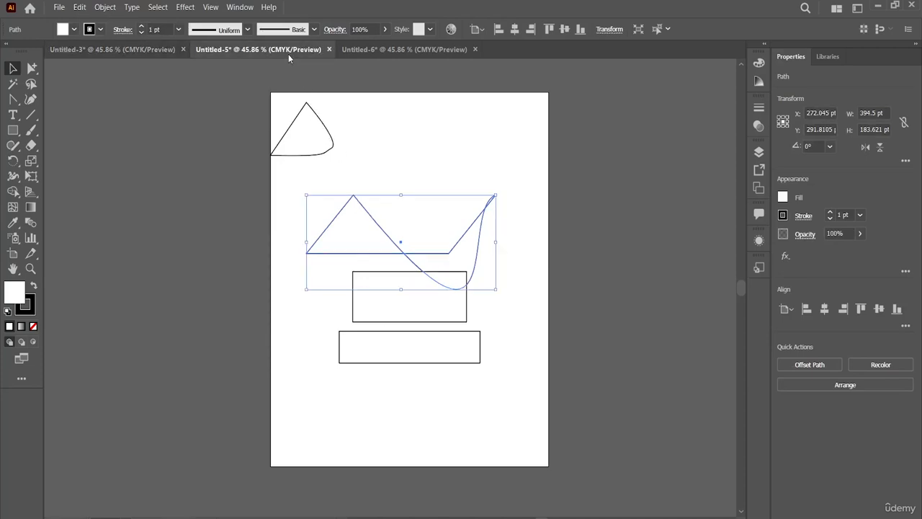
{"action": "left_click", "coordinate": [421, 55]}
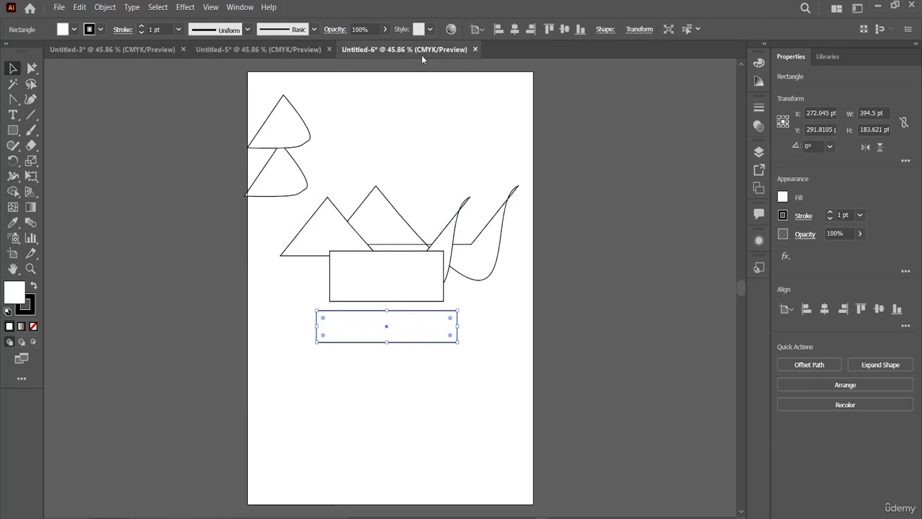
{"action": "left_click", "coordinate": [79, 8]}
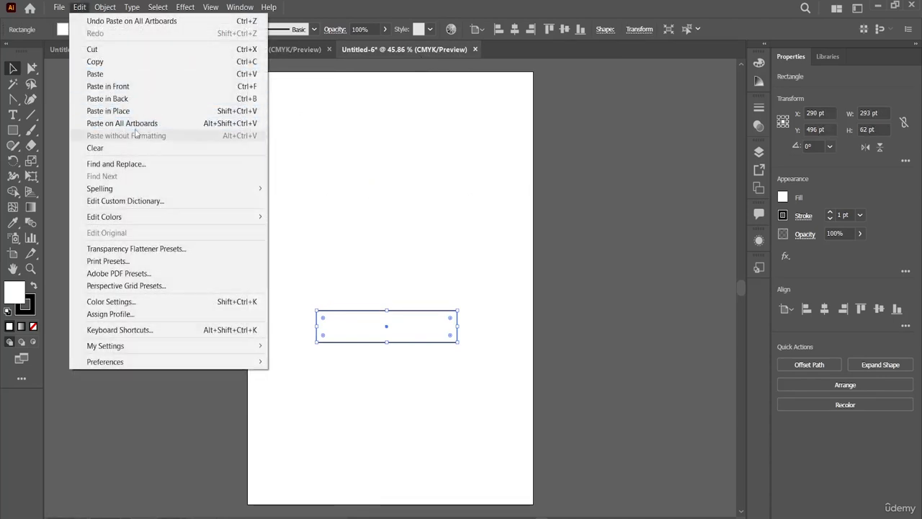
{"action": "left_click", "coordinate": [286, 177]}
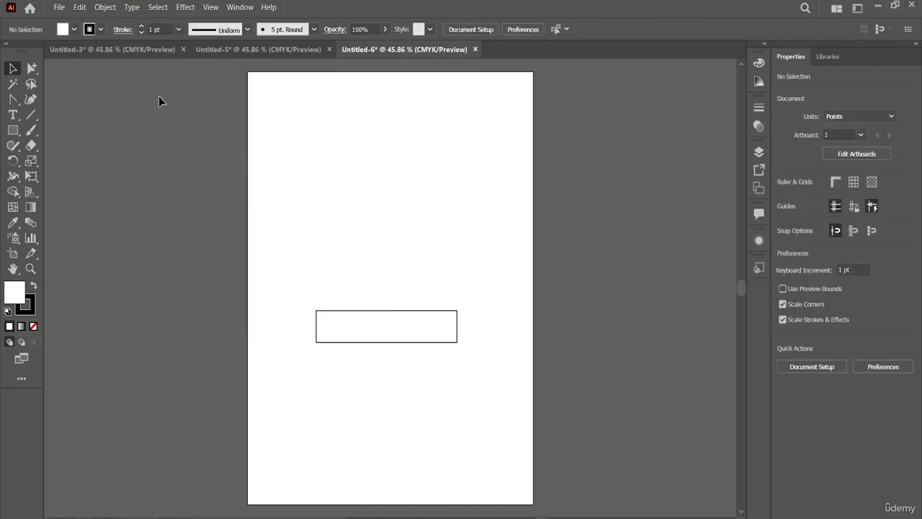
Add placeholder point text "Lorem ipsum" above the zigzag path in Untitled-3 and set its font to Algerian
{"action": "left_click", "coordinate": [156, 53]}
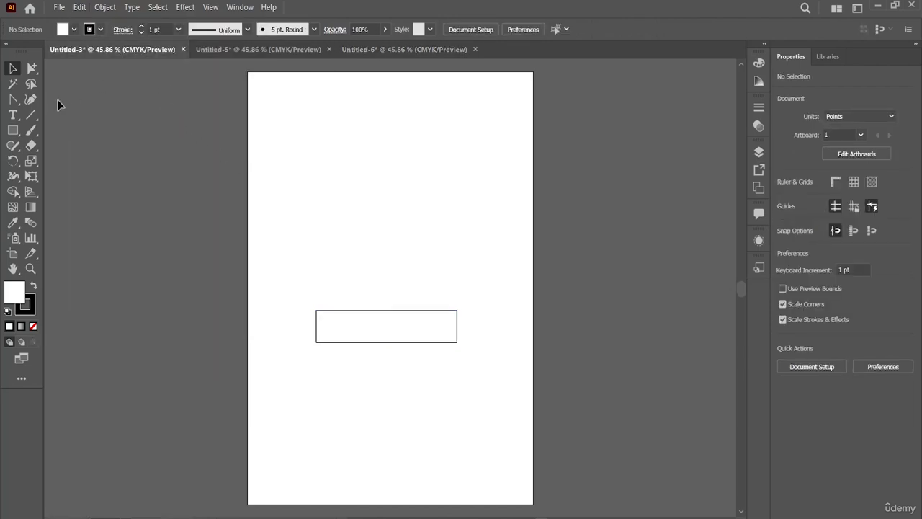
{"action": "left_click", "coordinate": [13, 115]}
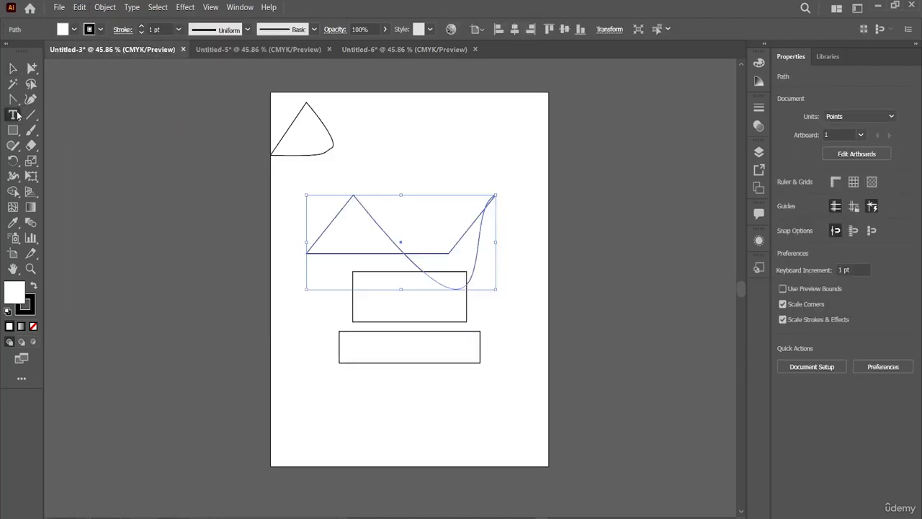
{"action": "left_click", "coordinate": [352, 162]}
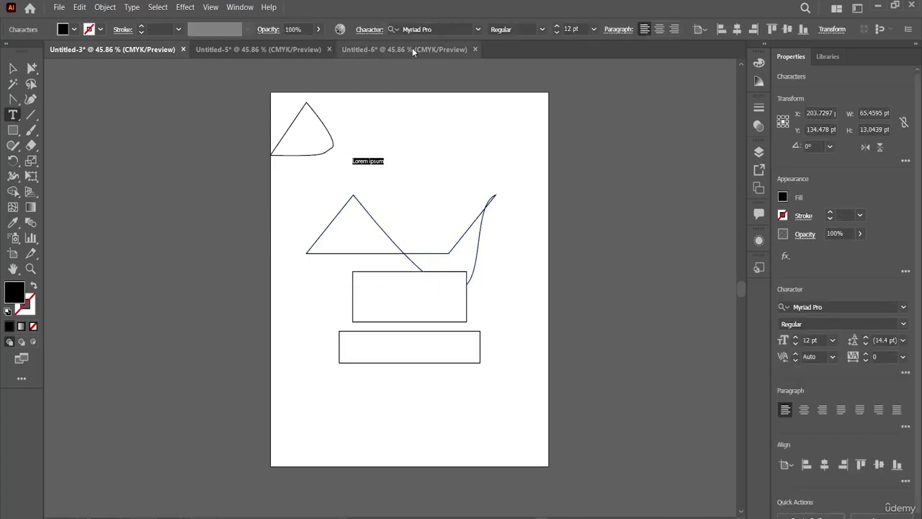
{"action": "left_click", "coordinate": [479, 29]}
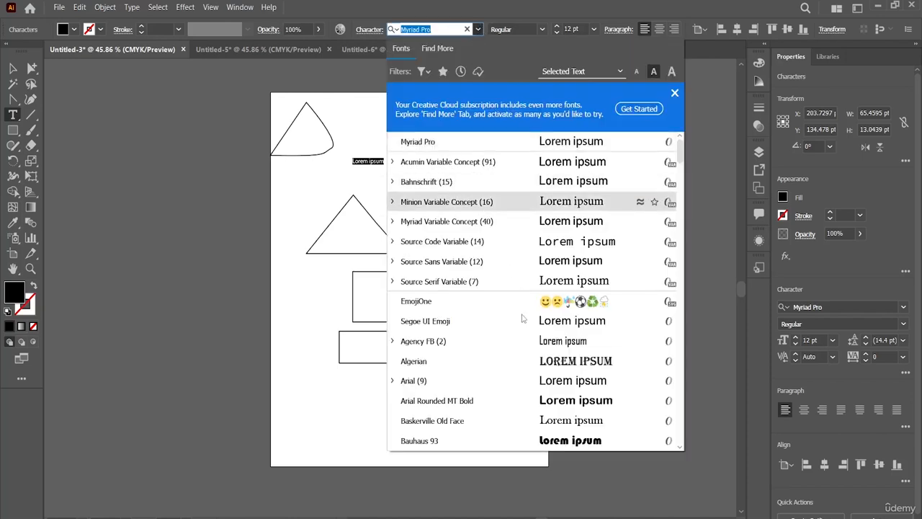
{"action": "left_click", "coordinate": [523, 360]}
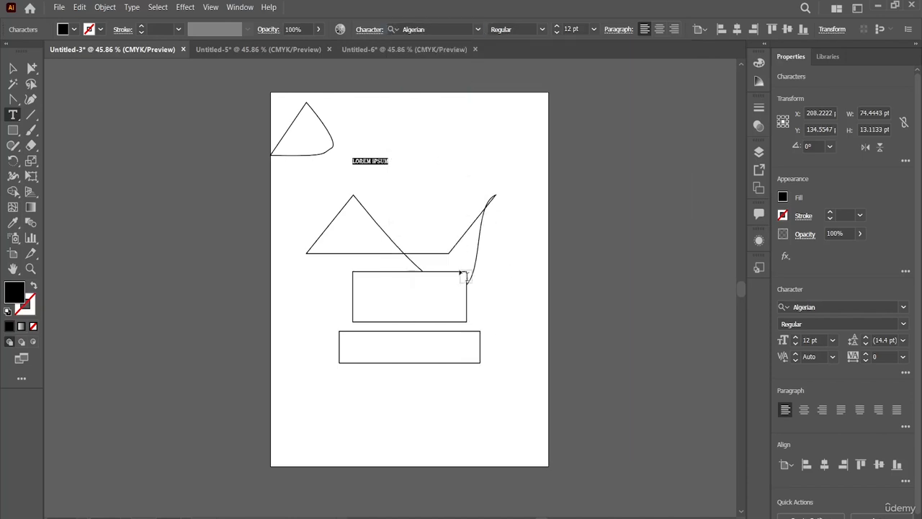
{"action": "key", "text": "Escape"}
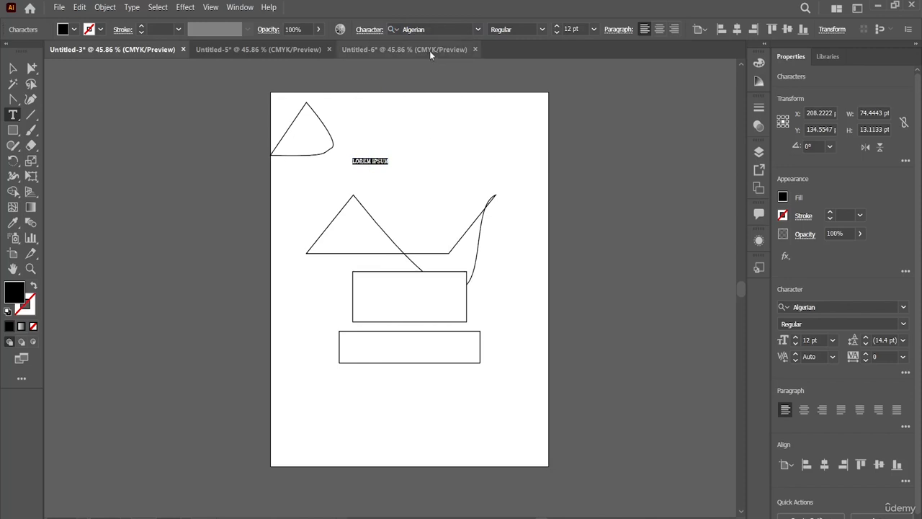
Check Paste without Formatting in Untitled-6 with the Type tool active, and discard the stray placeholder text
{"action": "left_click", "coordinate": [428, 50]}
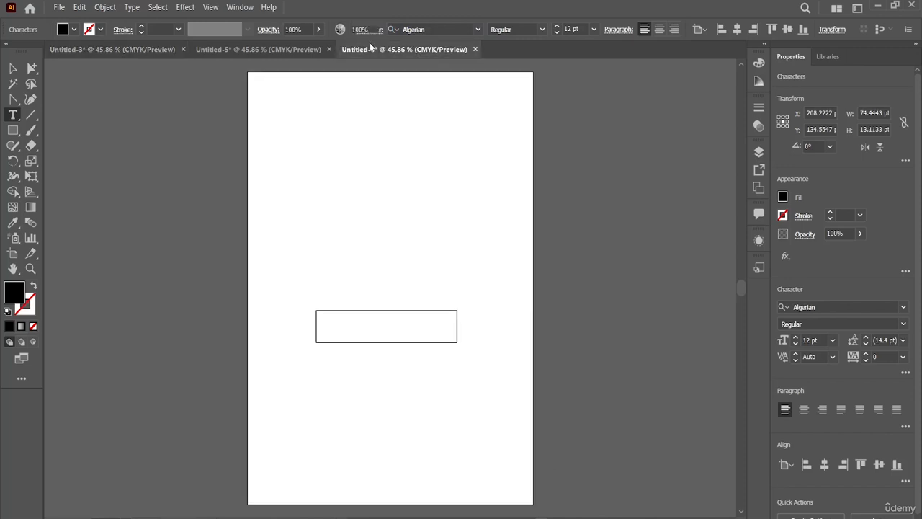
{"action": "left_click", "coordinate": [82, 6]}
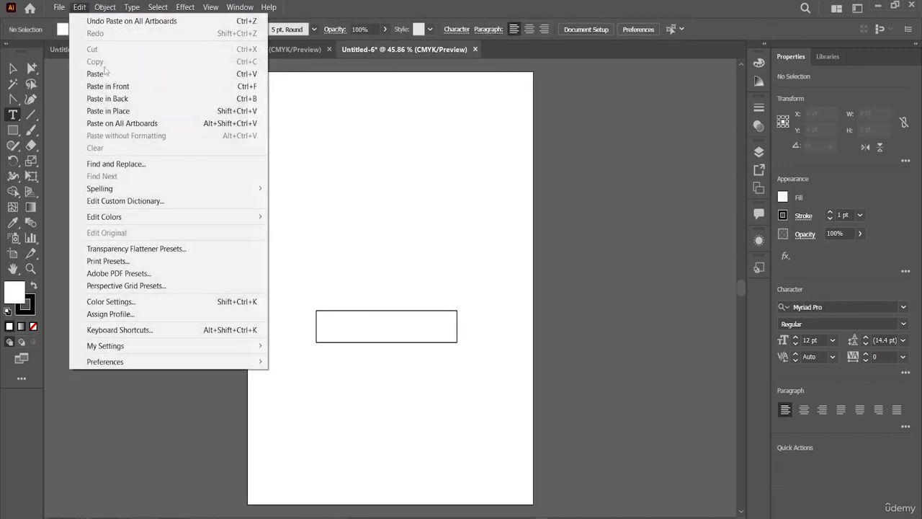
{"action": "left_click", "coordinate": [362, 192]}
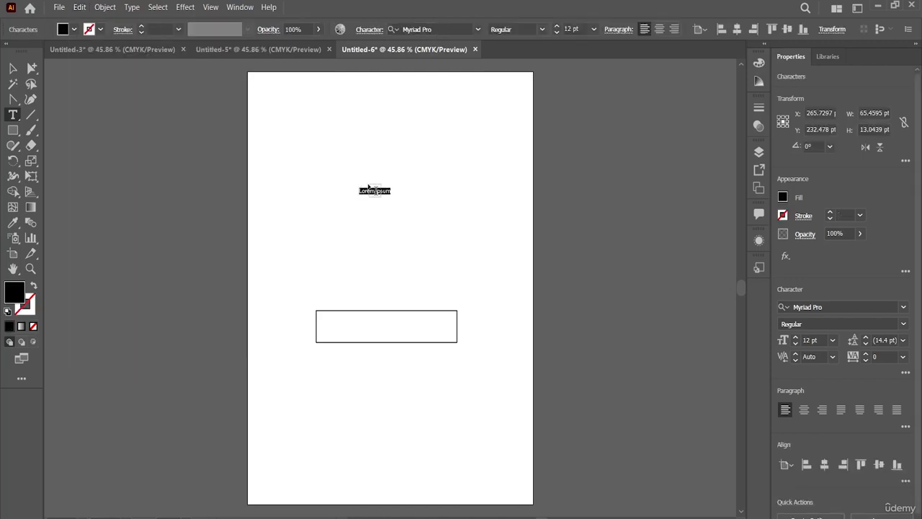
{"action": "key", "text": "BackSpace"}
{"action": "key", "text": "Escape"}
Copy the Algerian "Lorem ipsum" text object from Untitled-3 and paste it above the rectangle in Untitled-6
{"action": "left_click", "coordinate": [11, 69]}
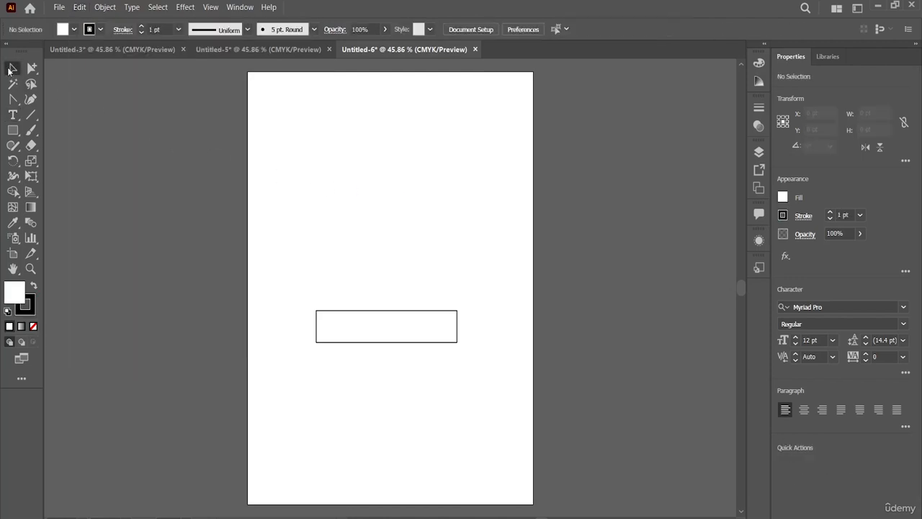
{"action": "left_click", "coordinate": [154, 56]}
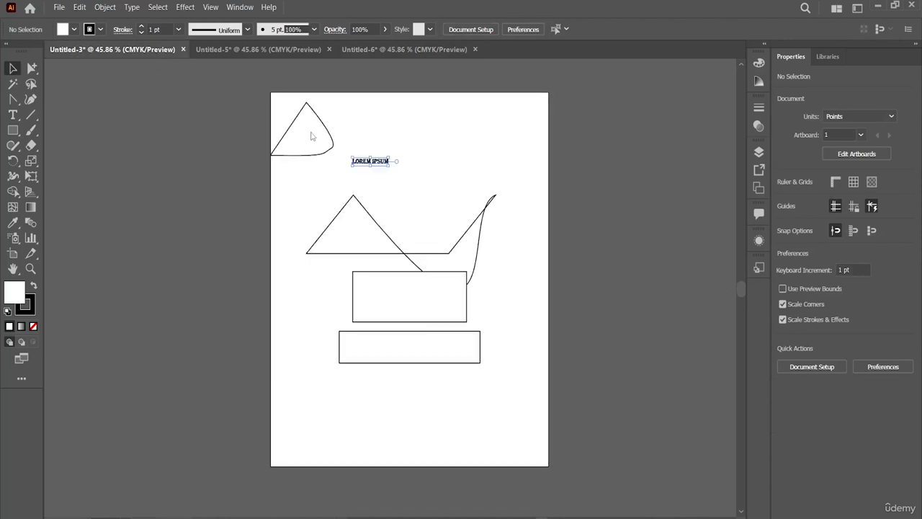
{"action": "left_click", "coordinate": [375, 165]}
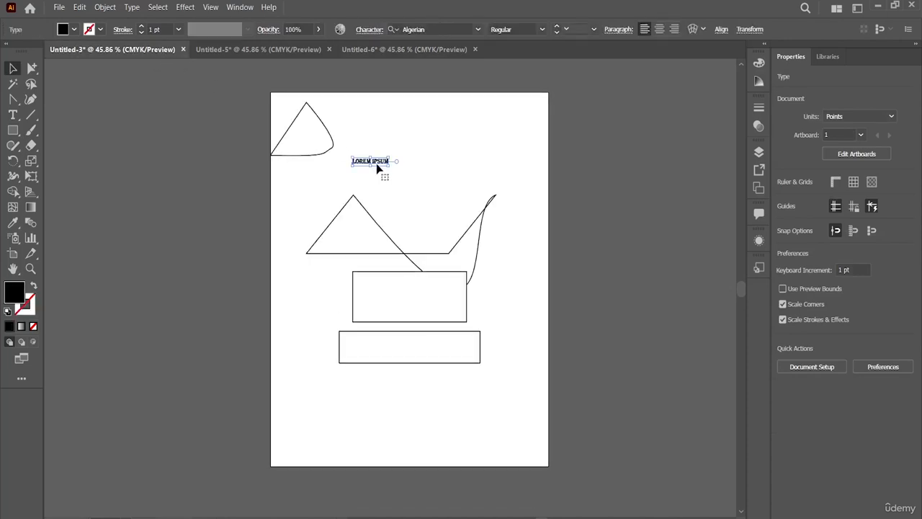
{"action": "left_click", "coordinate": [417, 50]}
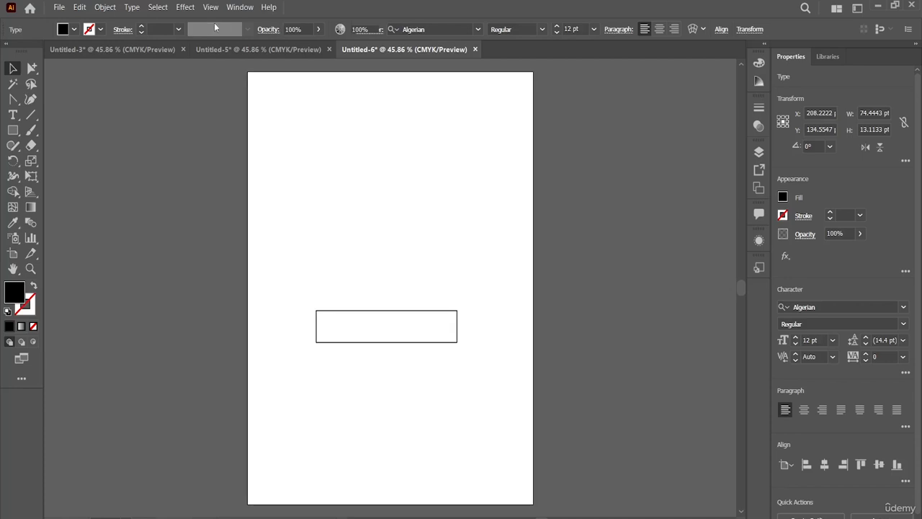
{"action": "left_click", "coordinate": [316, 156]}
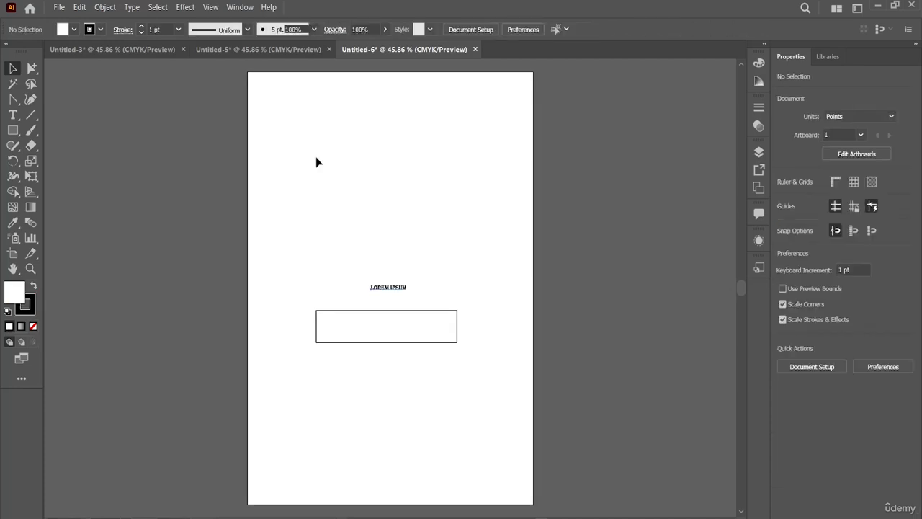
Undo the formatted paste in Untitled-6 and insert the copied text with Paste without Formatting instead
{"action": "left_click", "coordinate": [80, 7]}
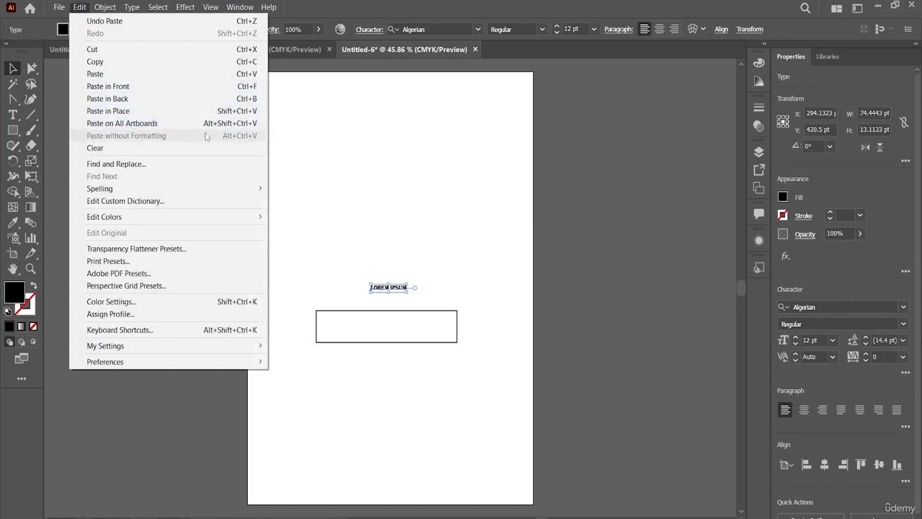
{"action": "left_click", "coordinate": [311, 172]}
{"action": "left_click", "coordinate": [311, 173]}
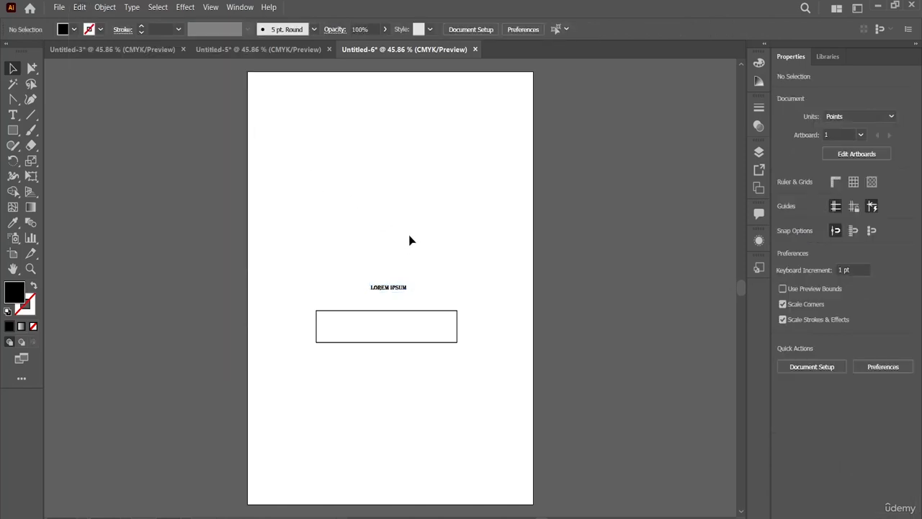
{"action": "key", "text": "ctrl+z"}
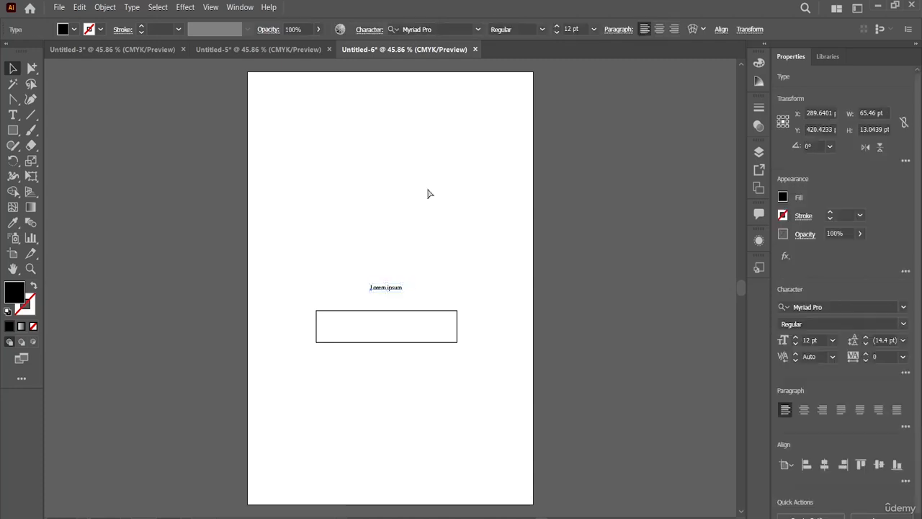
{"action": "left_click", "coordinate": [416, 238]}
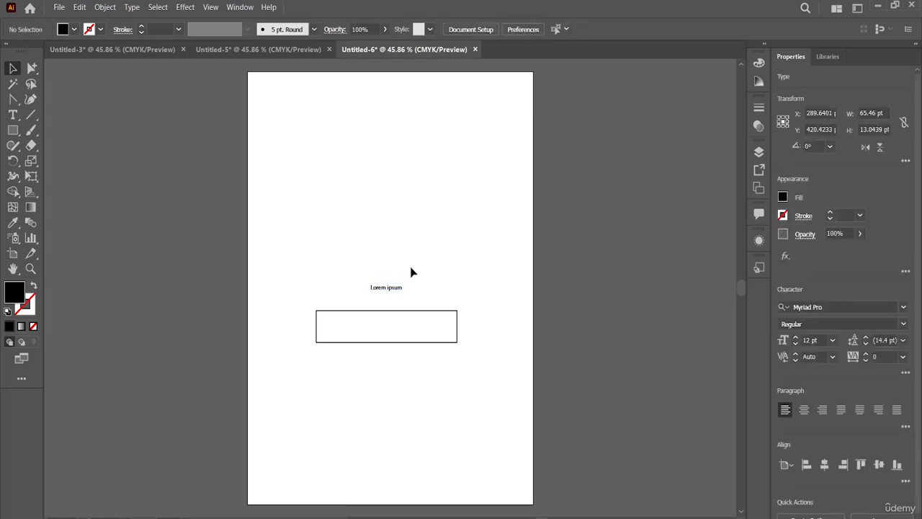
Delete the pasted "Lorem ipsum" text from Untitled-6 and review the editing commands available with nothing selected
{"action": "left_click", "coordinate": [366, 289]}
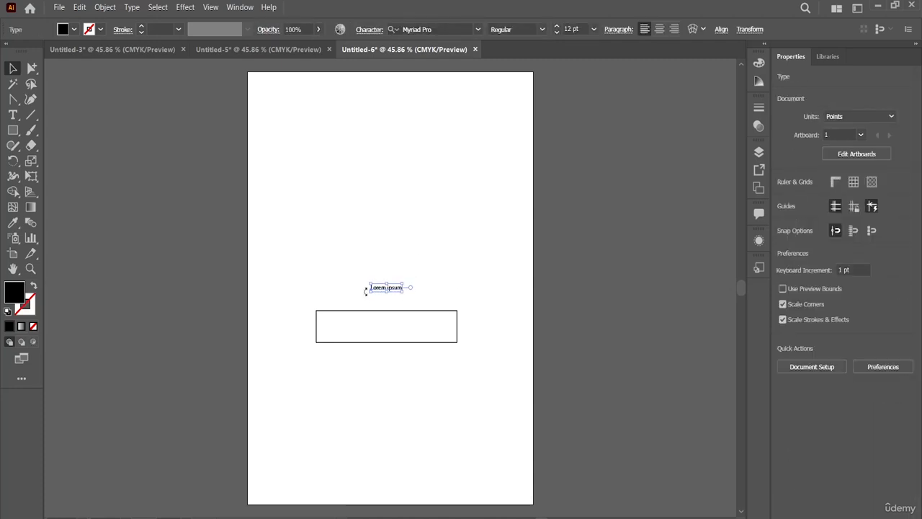
{"action": "key", "text": "Delete"}
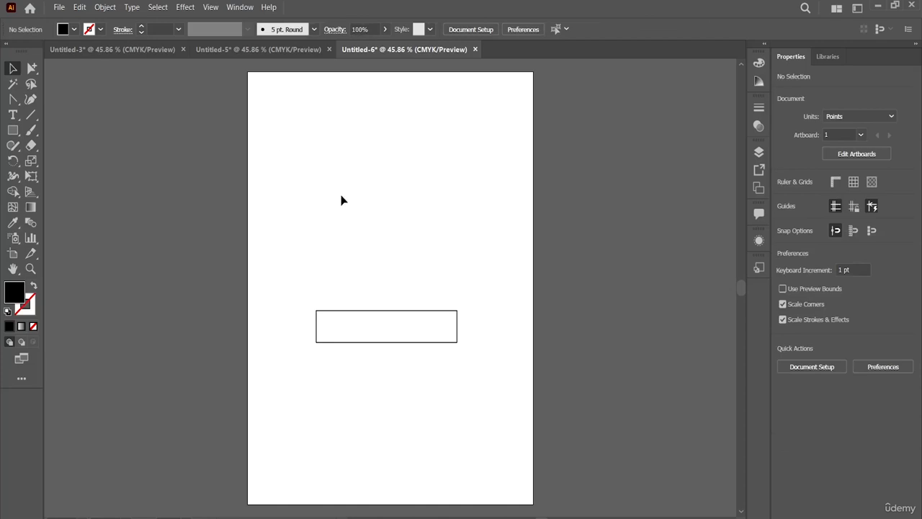
{"action": "left_click", "coordinate": [81, 6]}
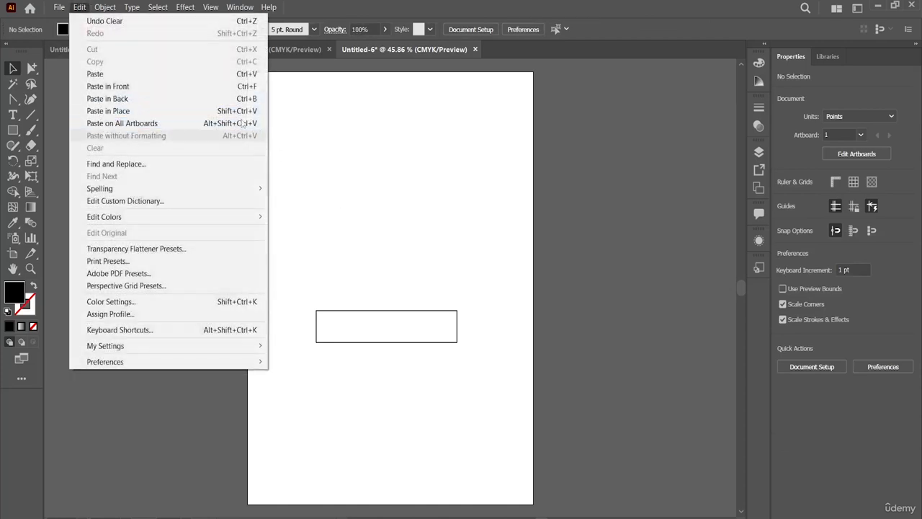
{"action": "left_click", "coordinate": [360, 147]}
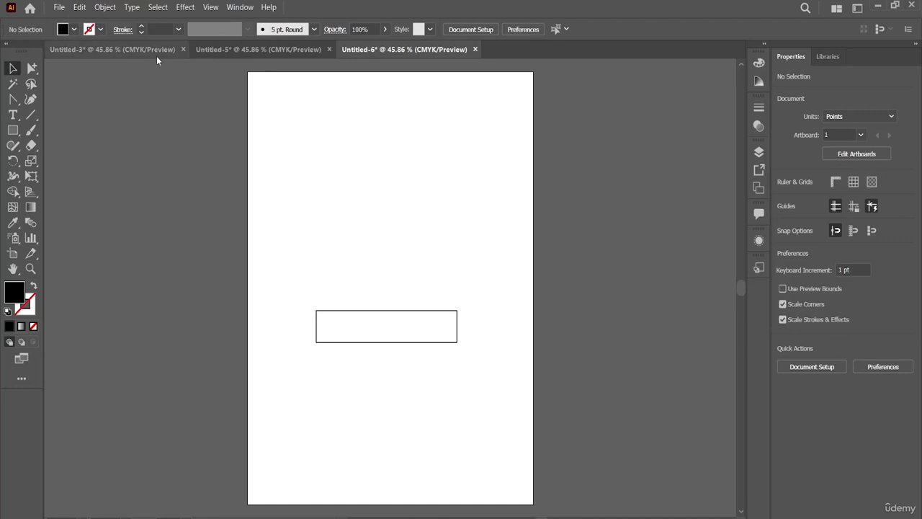
{"action": "left_click", "coordinate": [81, 7]}
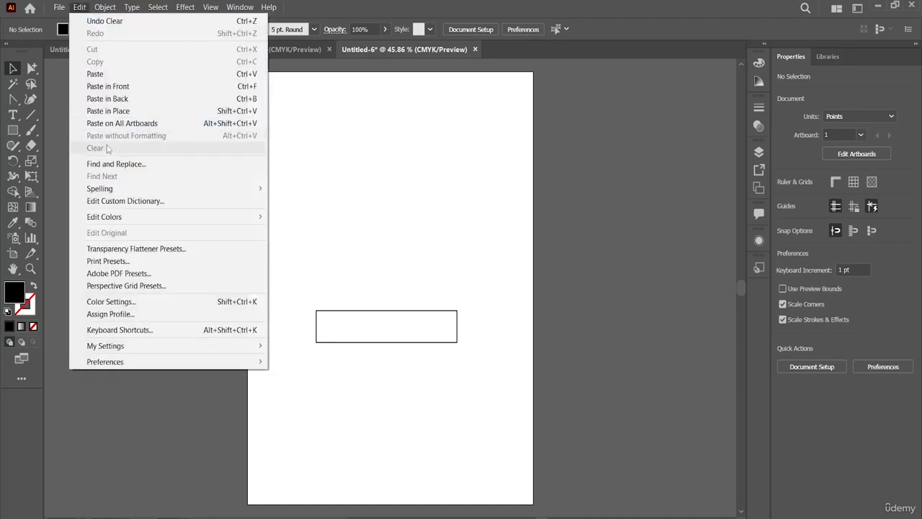
{"action": "left_click", "coordinate": [339, 168]}
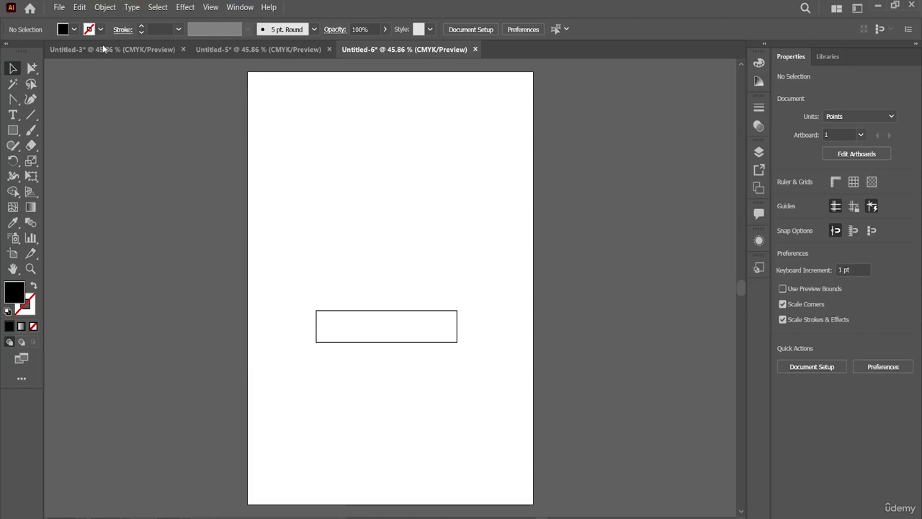
Examine the Find and Replace dialog's fields and search options, and close it without running a search
{"action": "left_click", "coordinate": [82, 8]}
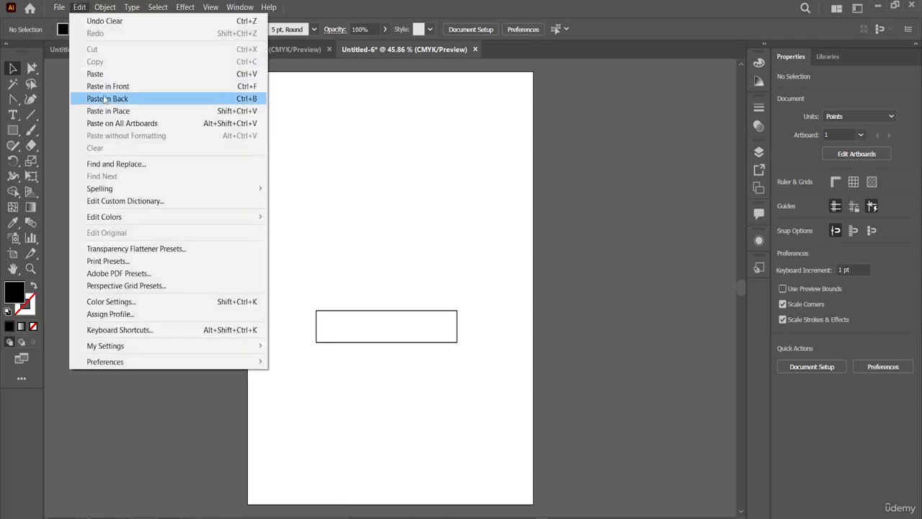
{"action": "left_click", "coordinate": [124, 164]}
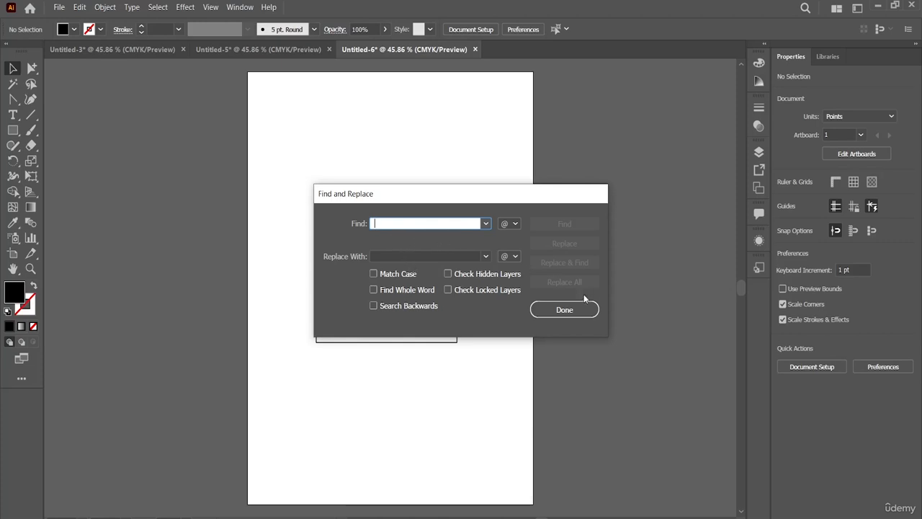
{"action": "left_click", "coordinate": [575, 317]}
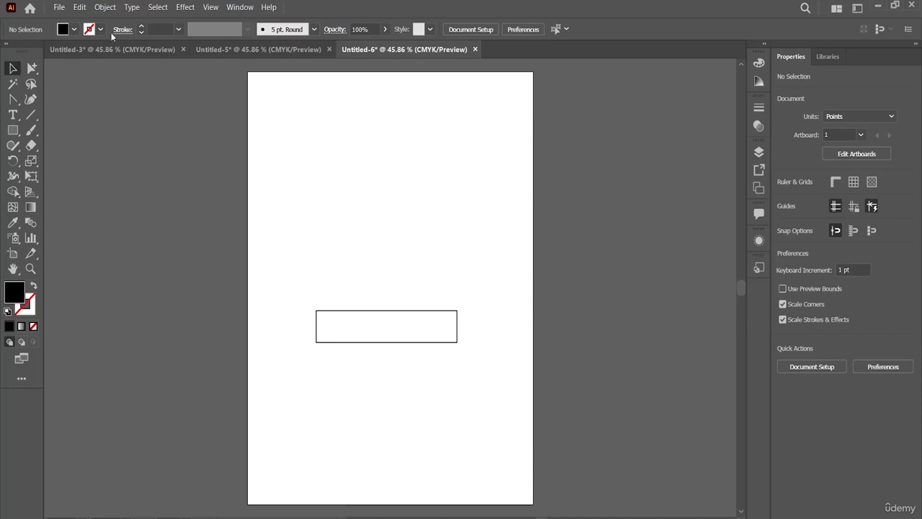
{"action": "left_click", "coordinate": [80, 9]}
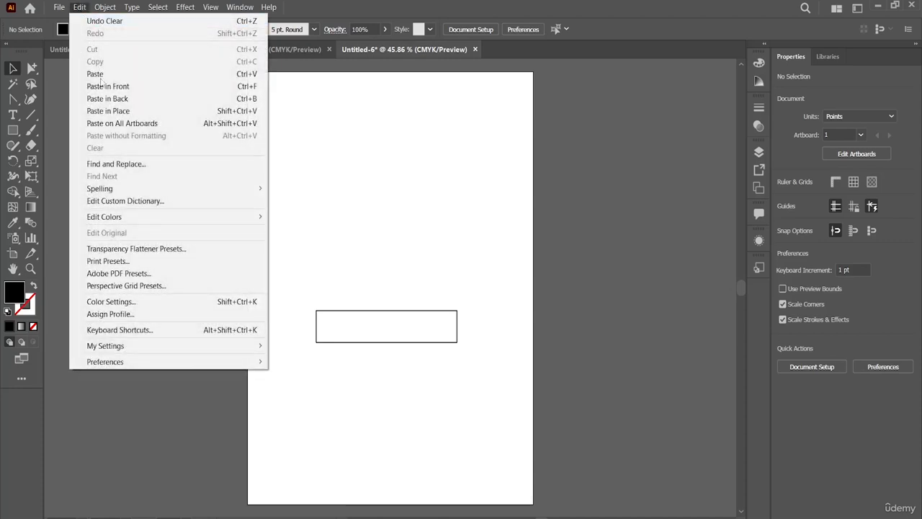
{"action": "left_click", "coordinate": [124, 164]}
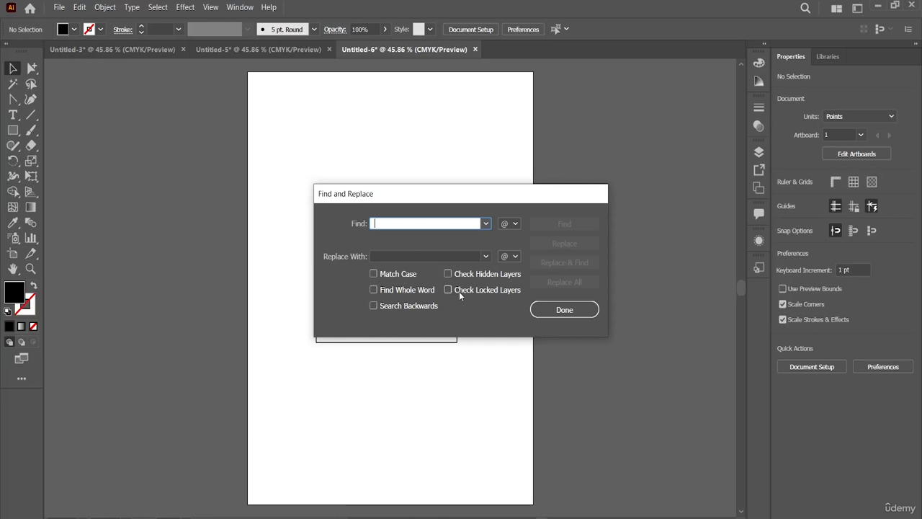
{"action": "left_click", "coordinate": [539, 306]}
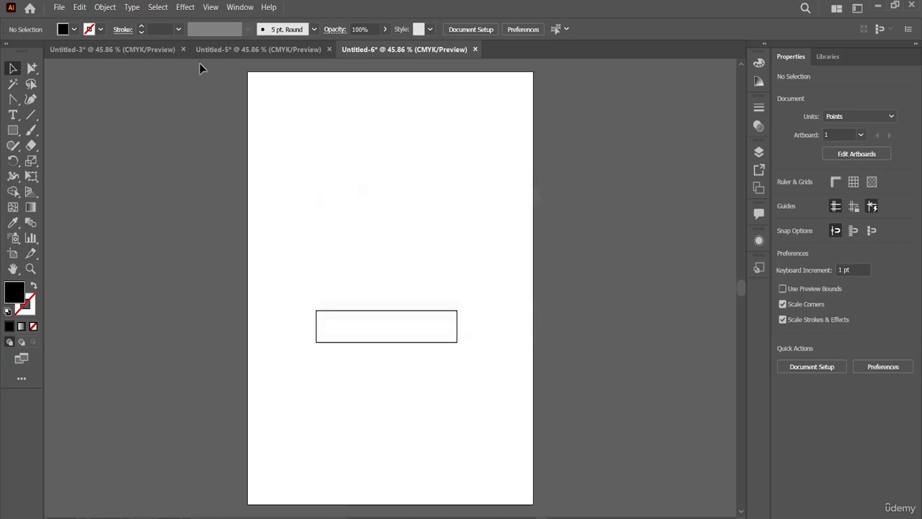
Review the Find Next and Spelling commands, and examine the Edit Custom Dictionary dialog without adding an entry
{"action": "left_click", "coordinate": [79, 7]}
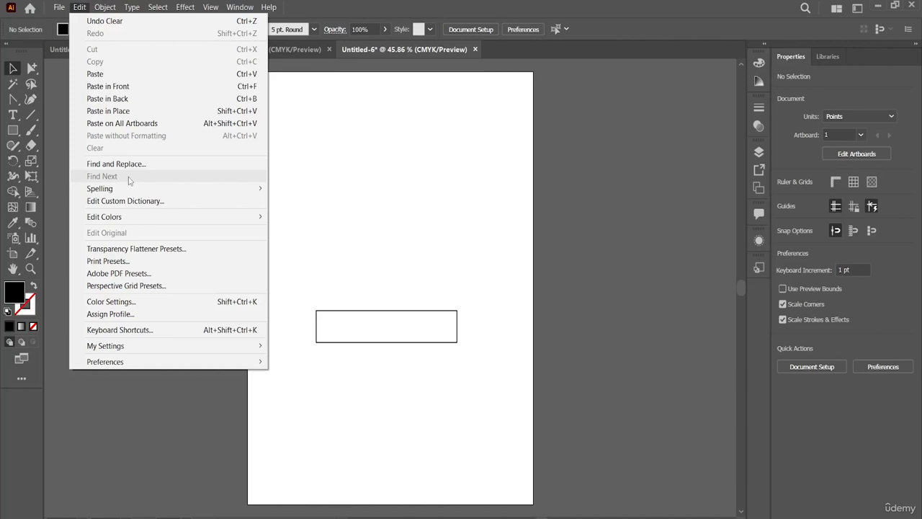
{"action": "mouse_move", "coordinate": [131, 191]}
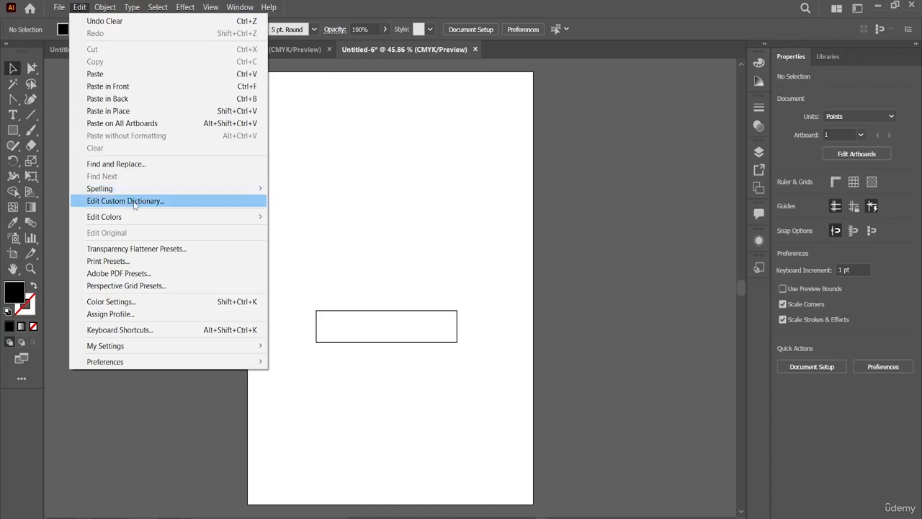
{"action": "left_click", "coordinate": [134, 202]}
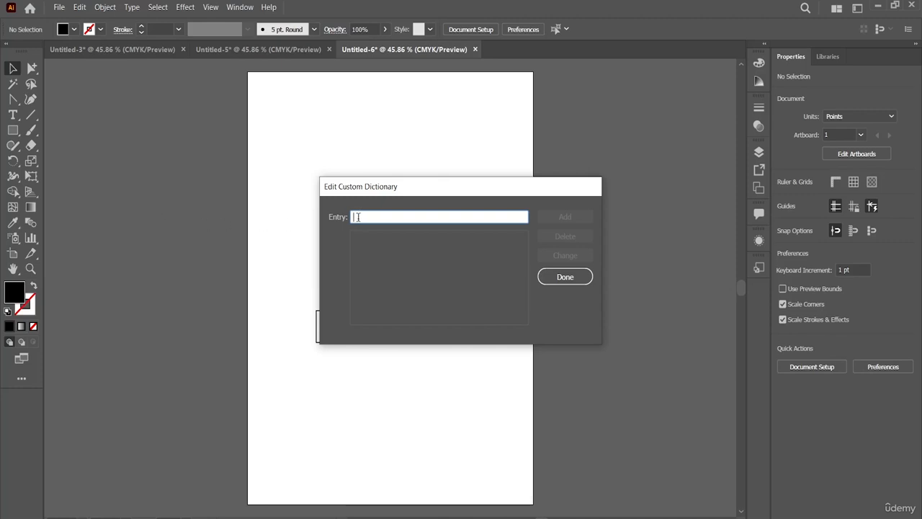
{"action": "left_click", "coordinate": [565, 276]}
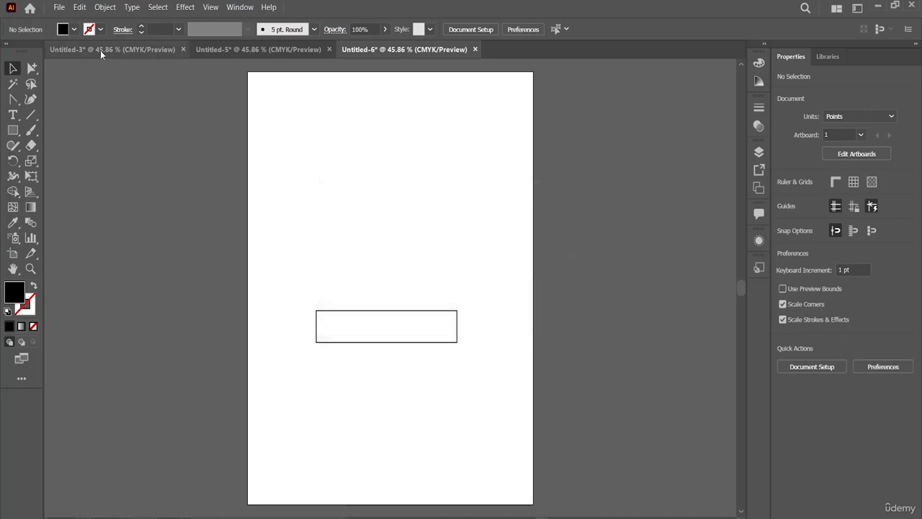
Review the Edit Colors commands, including Recolor with Preset, with nothing selected
{"action": "left_click", "coordinate": [81, 10]}
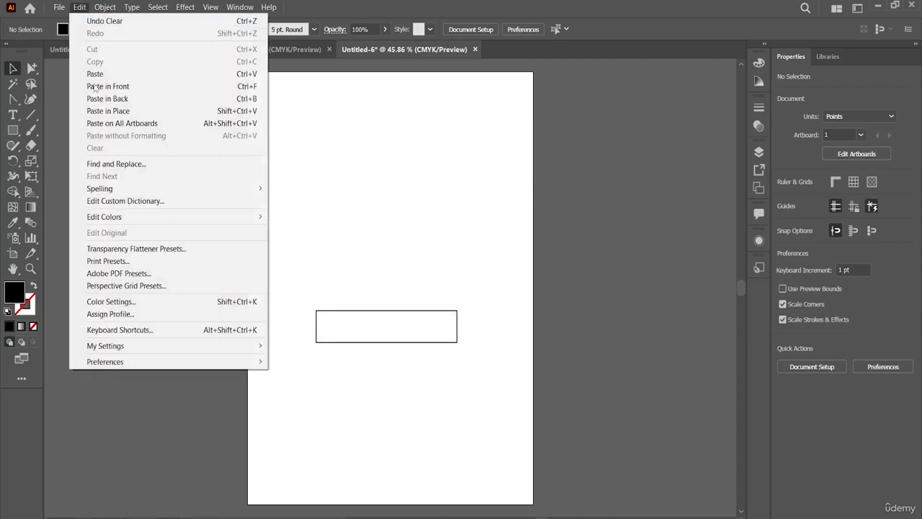
{"action": "mouse_move", "coordinate": [156, 218]}
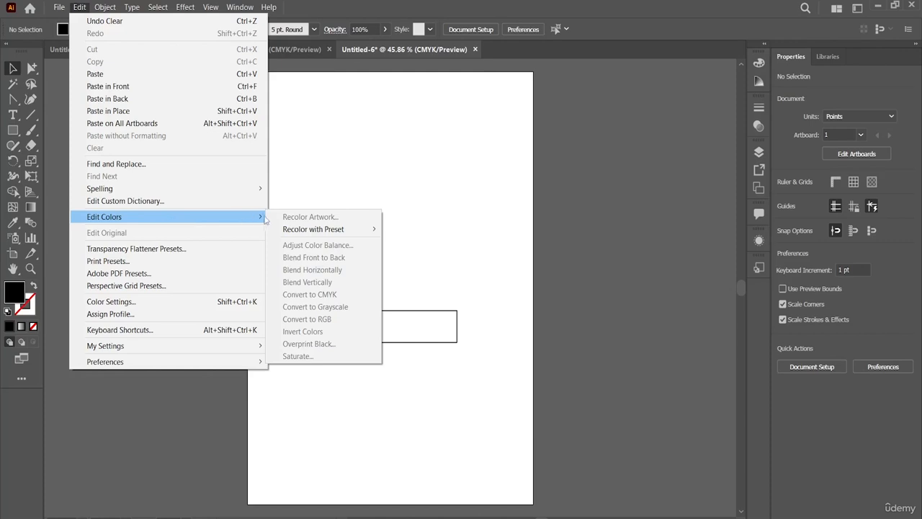
{"action": "mouse_move", "coordinate": [308, 230]}
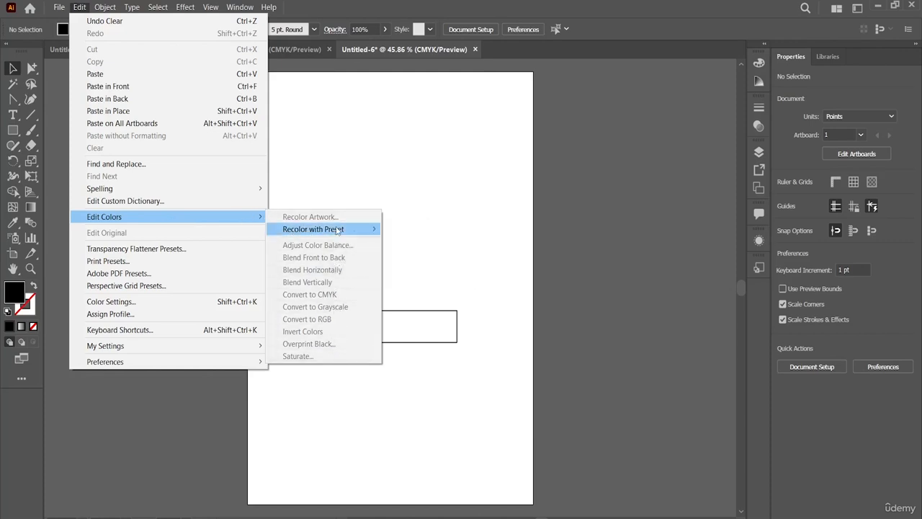
Fill the rectangle on the artboard with the teal swatch
{"action": "left_click", "coordinate": [404, 321]}
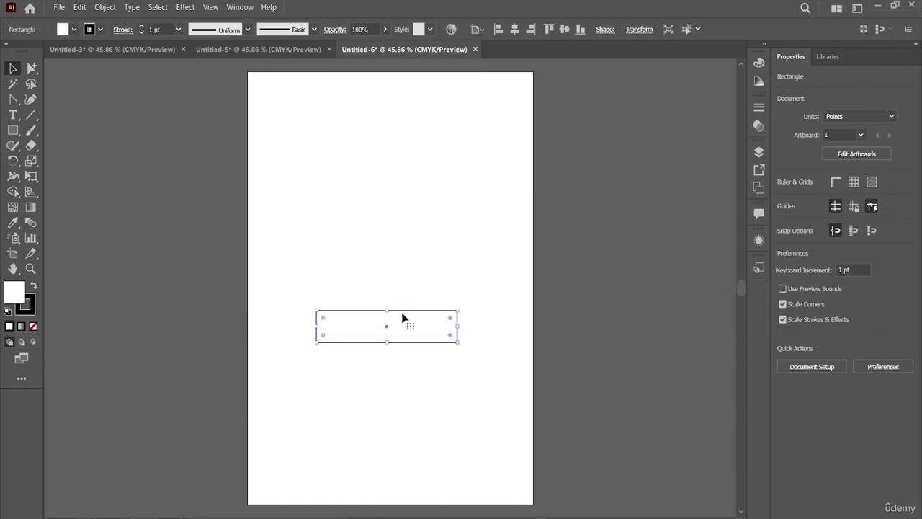
{"action": "left_click", "coordinate": [74, 30]}
{"action": "left_click", "coordinate": [75, 59]}
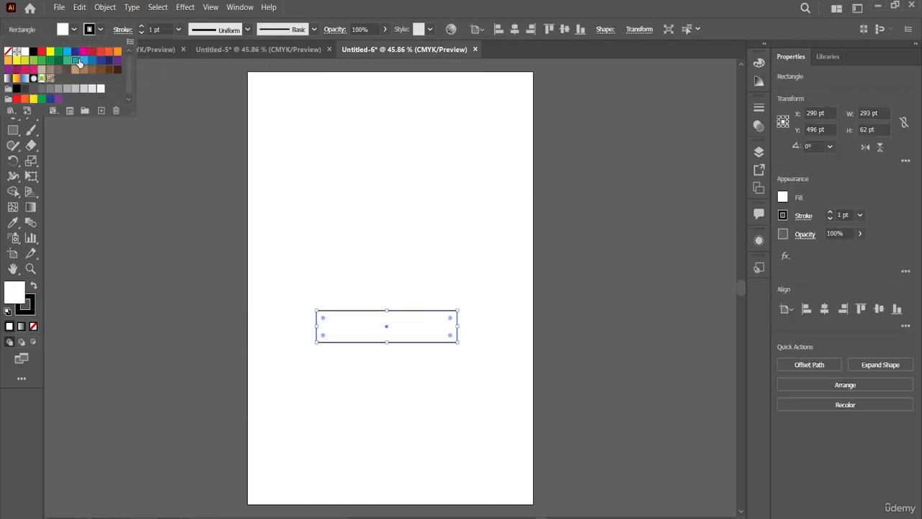
{"action": "left_click", "coordinate": [173, 130]}
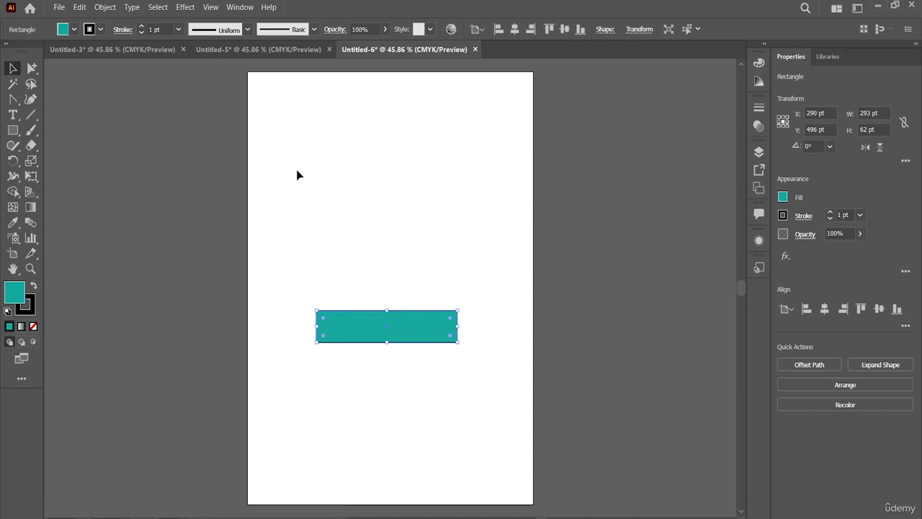
Recolor the rectangle's teal to a medium green with Recolor Artwork, and switch the color wheel to show brightness and hue
{"action": "left_click", "coordinate": [80, 7]}
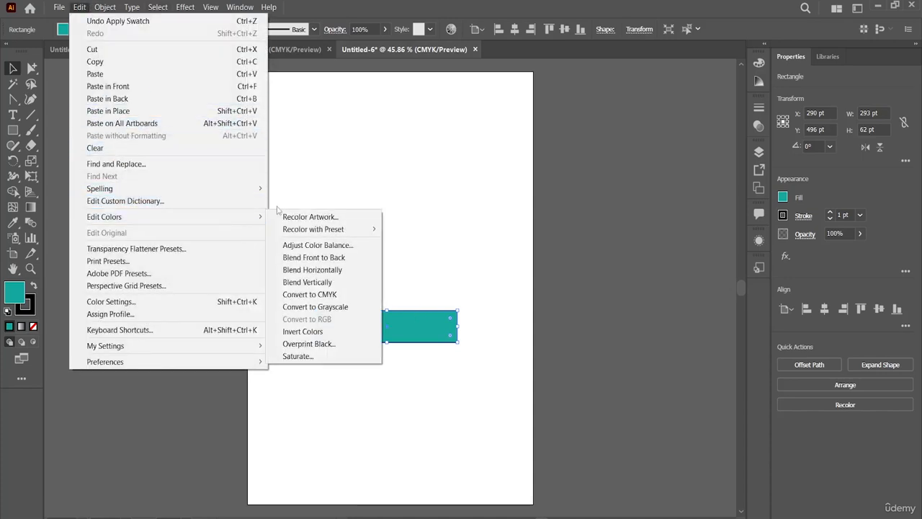
{"action": "left_click", "coordinate": [302, 221]}
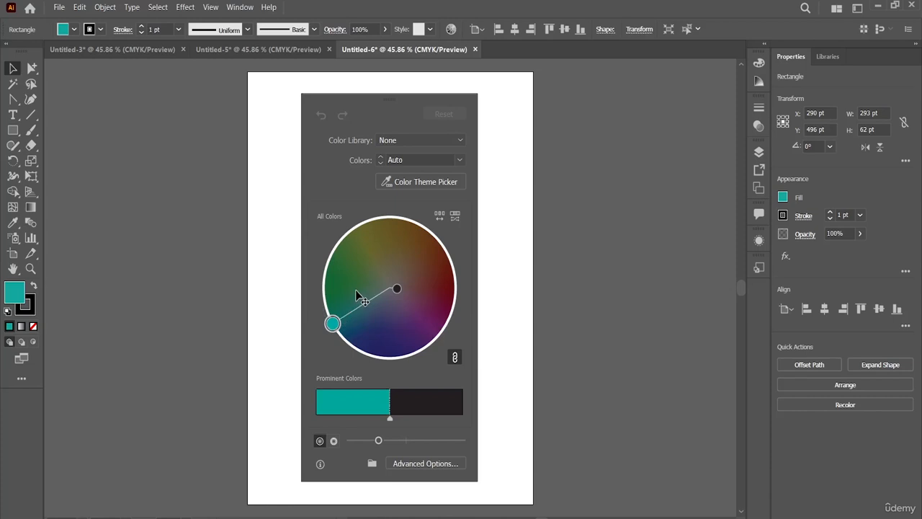
{"action": "left_click_drag", "start_coordinate": [356, 291], "coordinate": [364, 302]}
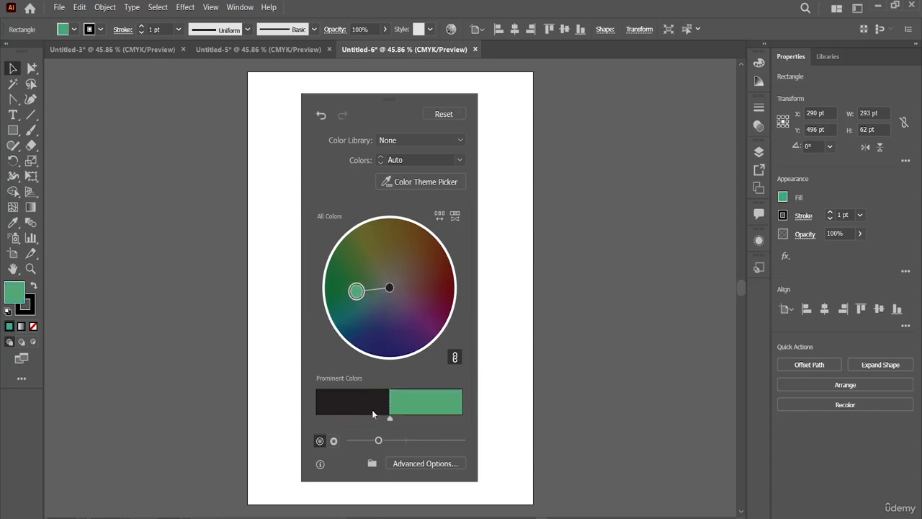
{"action": "left_click", "coordinate": [334, 441]}
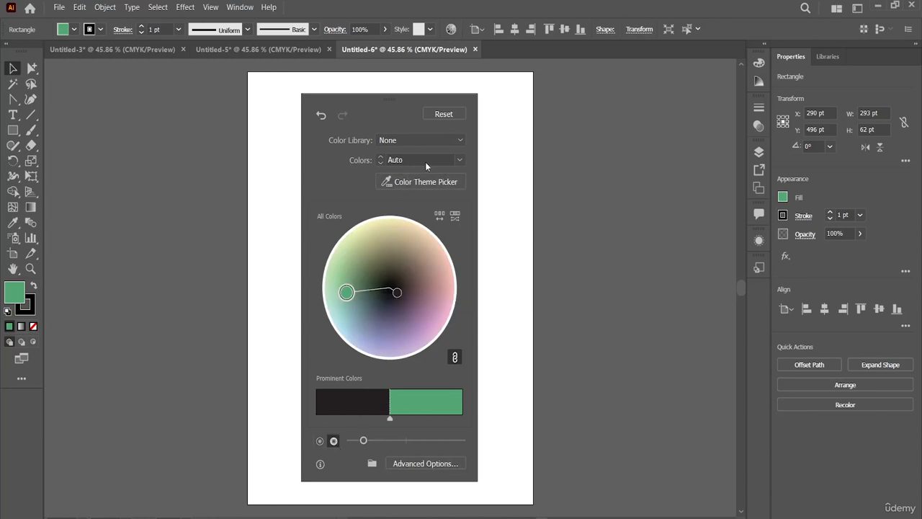
Try the Metal color library for the recoloring, and limit the colors to the Web library instead
{"action": "left_click", "coordinate": [460, 141]}
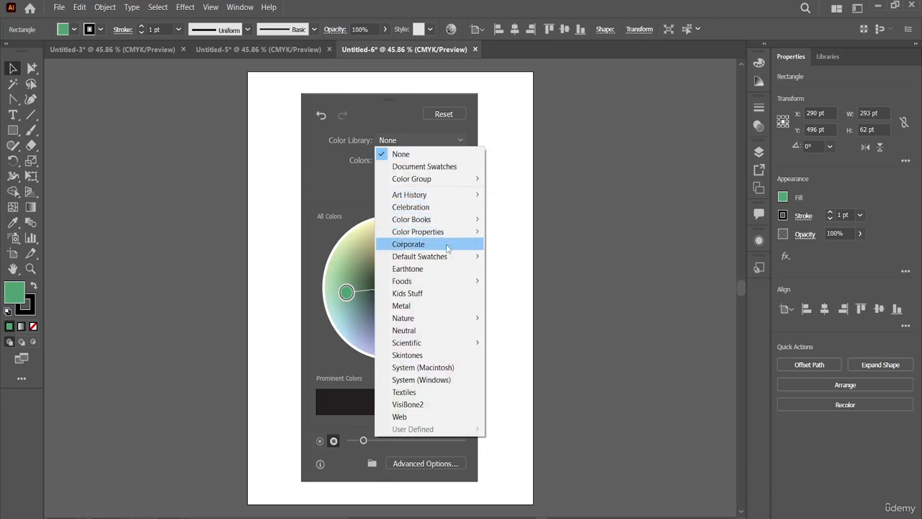
{"action": "left_click", "coordinate": [437, 304]}
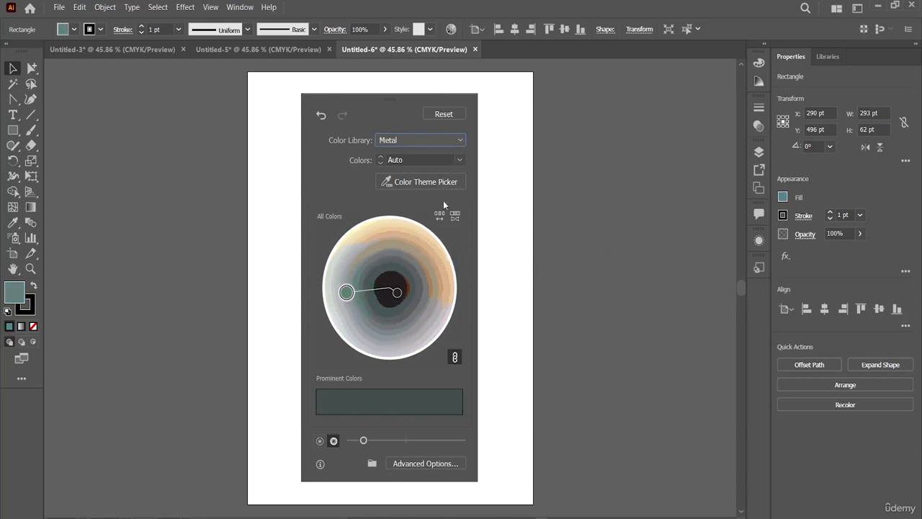
{"action": "left_click", "coordinate": [465, 145]}
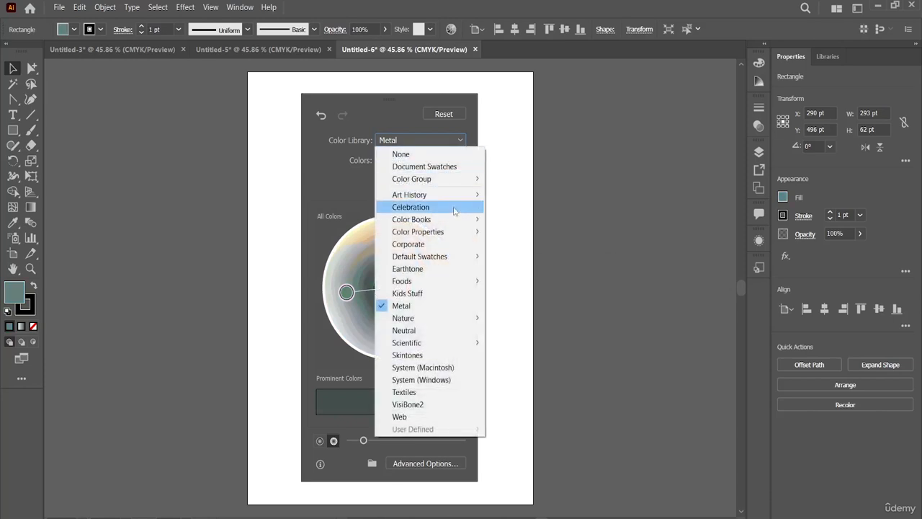
{"action": "left_click", "coordinate": [412, 417]}
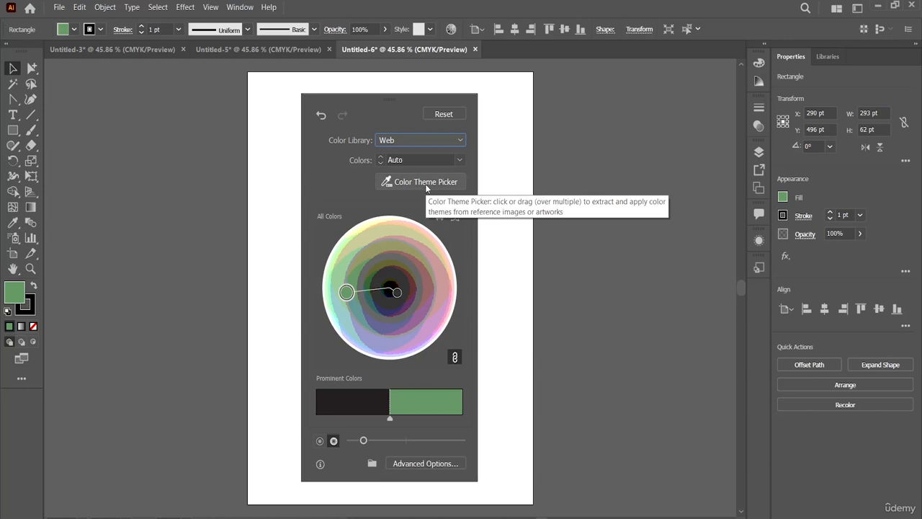
Set the number of recolor colors to 2 and shift the rectangle's fill to olive on the color wheel
{"action": "left_click", "coordinate": [457, 161]}
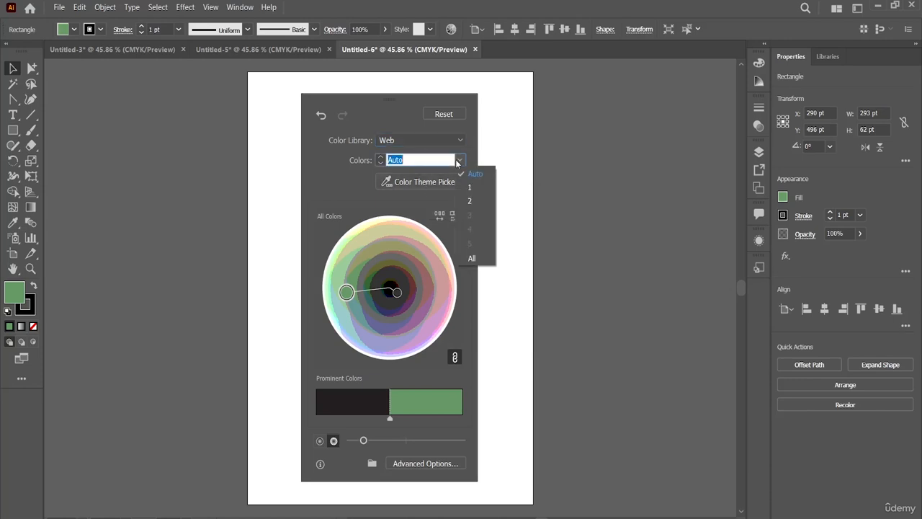
{"action": "left_click", "coordinate": [474, 202]}
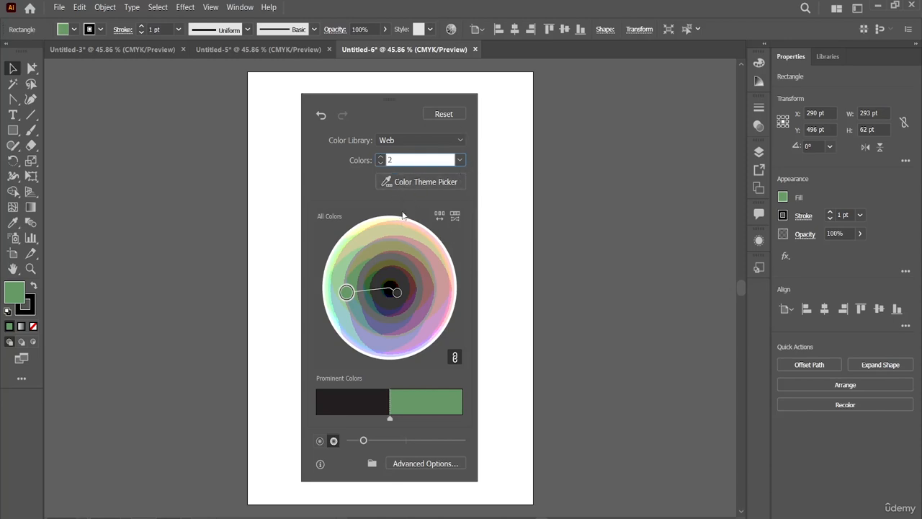
{"action": "left_click_drag", "start_coordinate": [397, 293], "coordinate": [428, 306]}
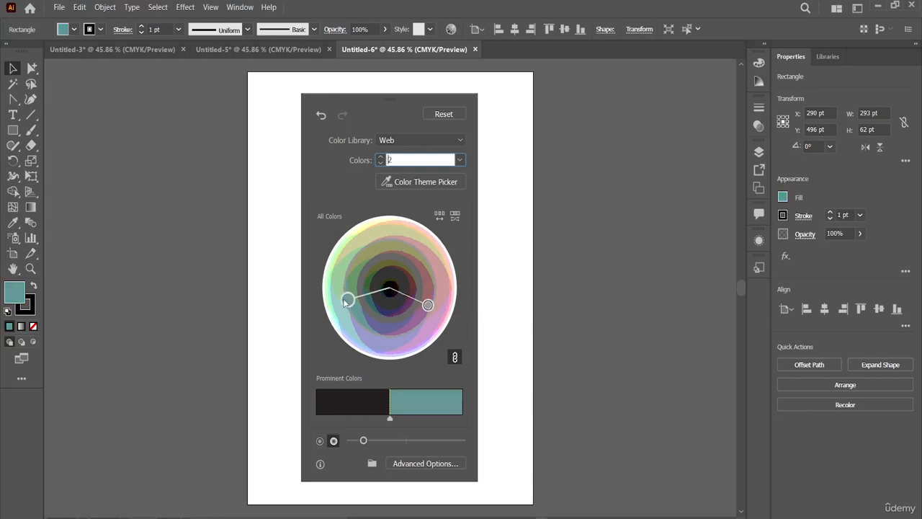
{"action": "left_click_drag", "start_coordinate": [346, 301], "coordinate": [380, 253]}
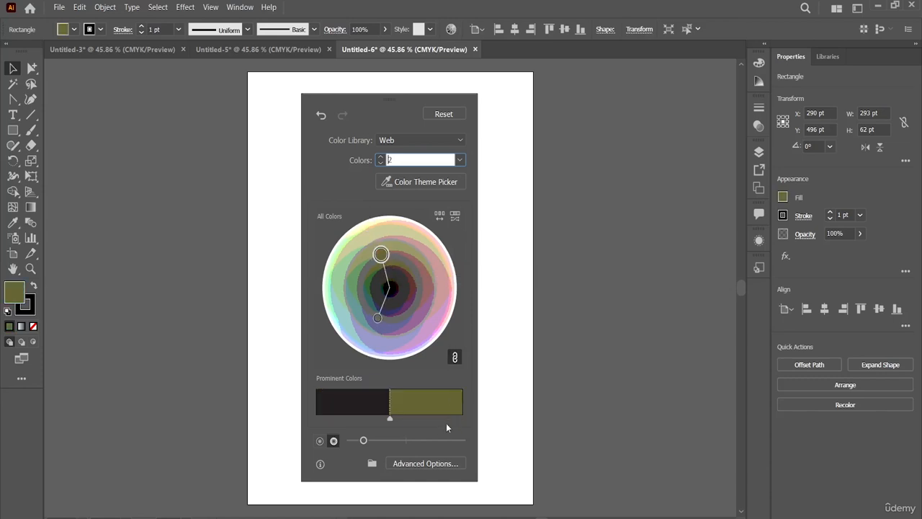
Increase the recolor wheel's saturation and try to give olive a larger share of the prominent colors
{"action": "left_click", "coordinate": [401, 439]}
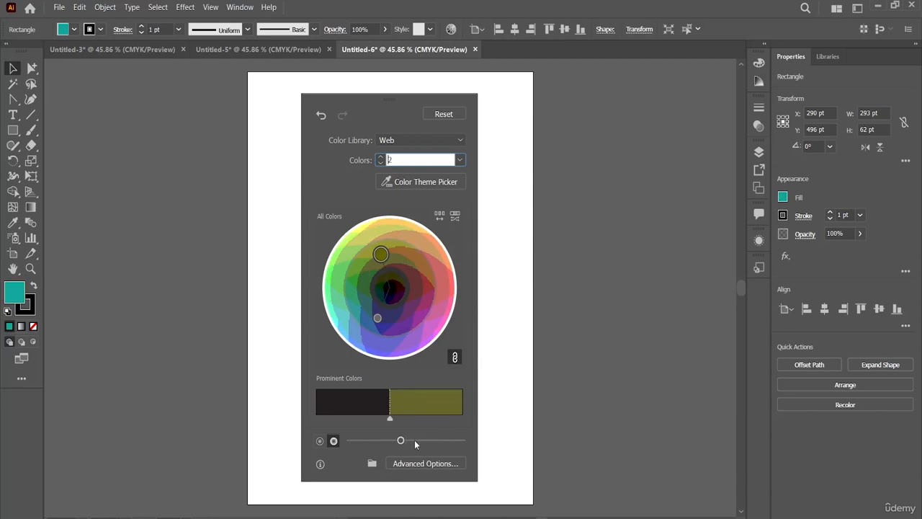
{"action": "left_click", "coordinate": [414, 440]}
{"action": "left_click", "coordinate": [437, 440]}
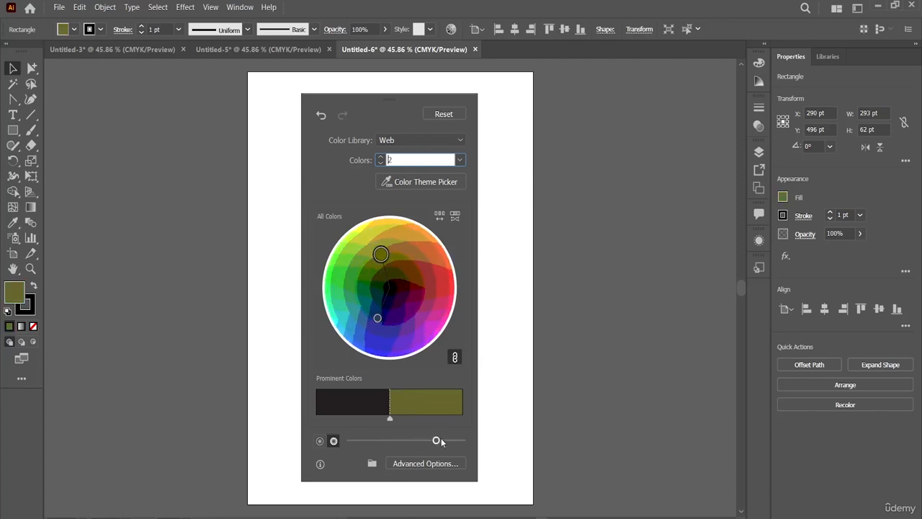
{"action": "left_click", "coordinate": [442, 439]}
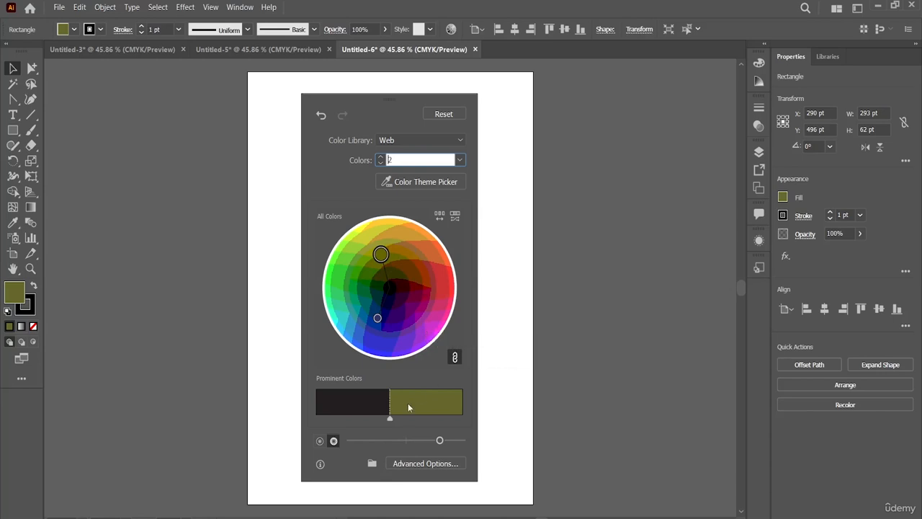
{"action": "left_click_drag", "start_coordinate": [389, 419], "coordinate": [348, 425]}
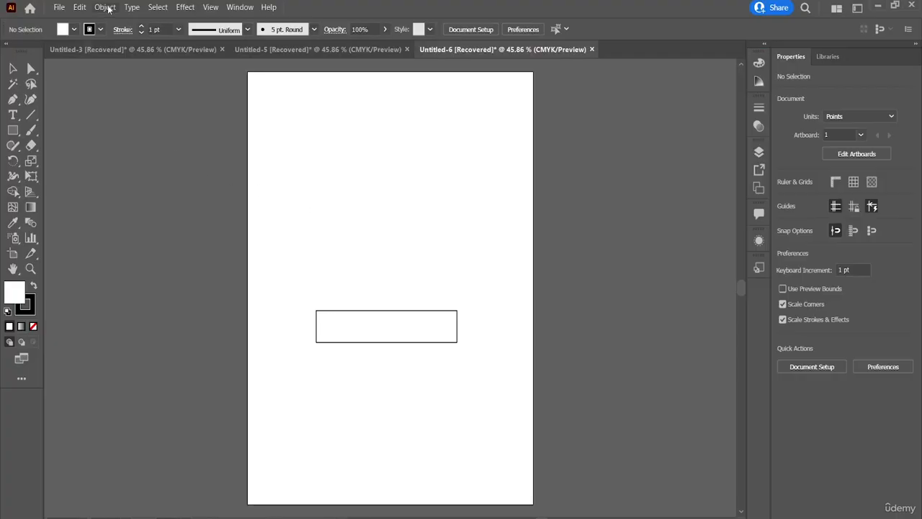
Fill the rectangle in the recovered Untitled-6 document with the teal swatch
{"action": "left_click", "coordinate": [80, 7]}
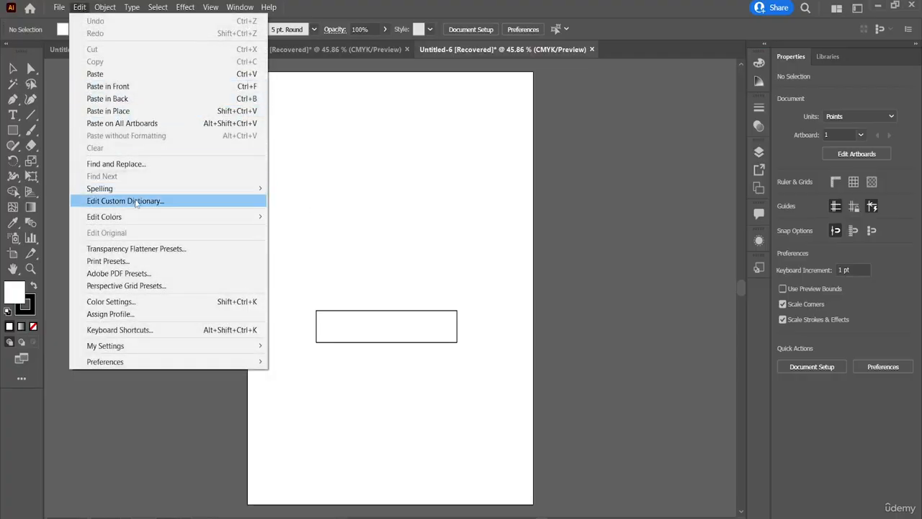
{"action": "left_click", "coordinate": [359, 311]}
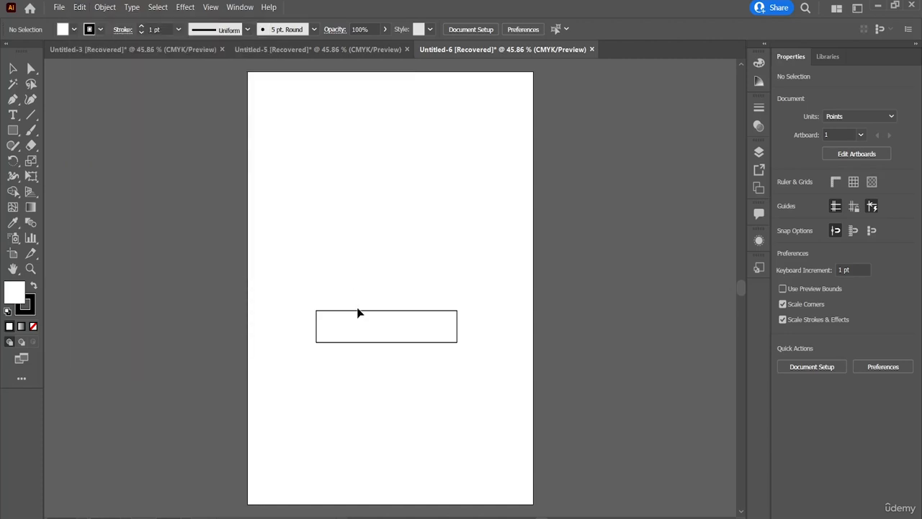
{"action": "left_click", "coordinate": [359, 315]}
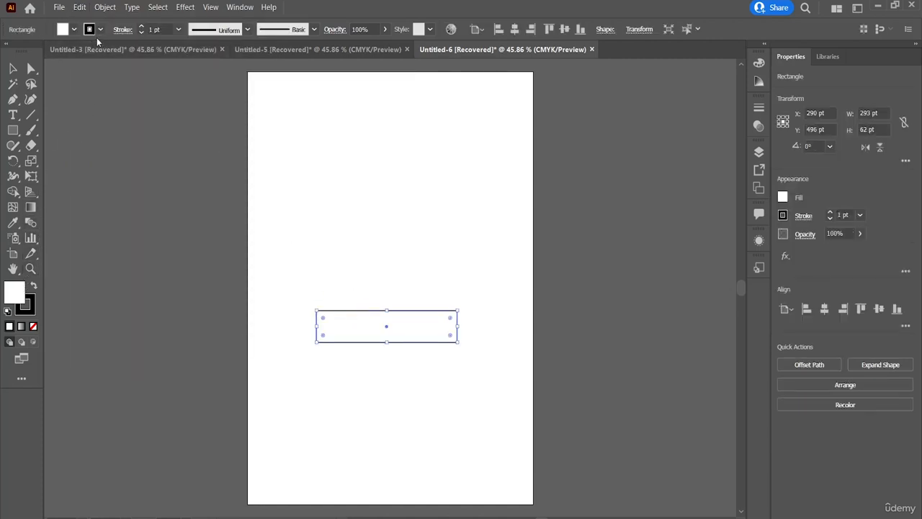
{"action": "left_click", "coordinate": [74, 30]}
{"action": "left_click", "coordinate": [75, 61]}
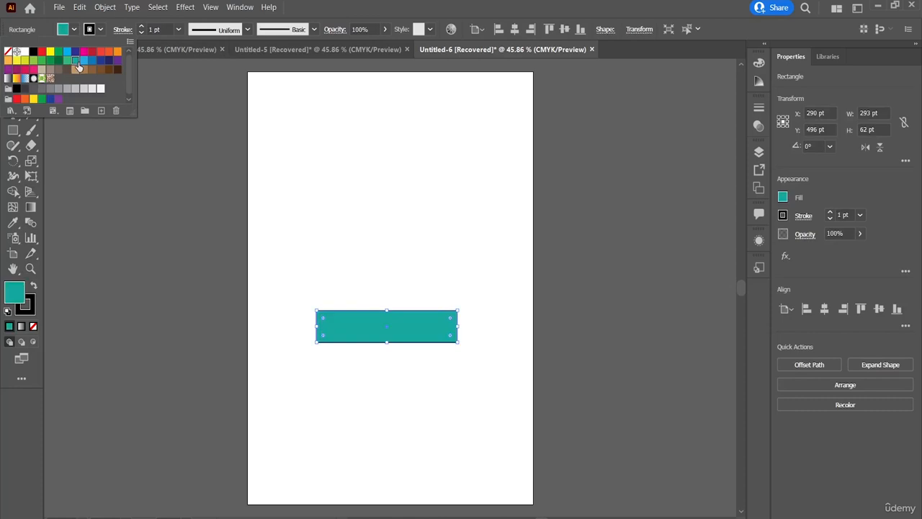
Start recoloring the rectangle with the Three Color preset, using the HKS E Process color library
{"action": "left_click", "coordinate": [81, 7]}
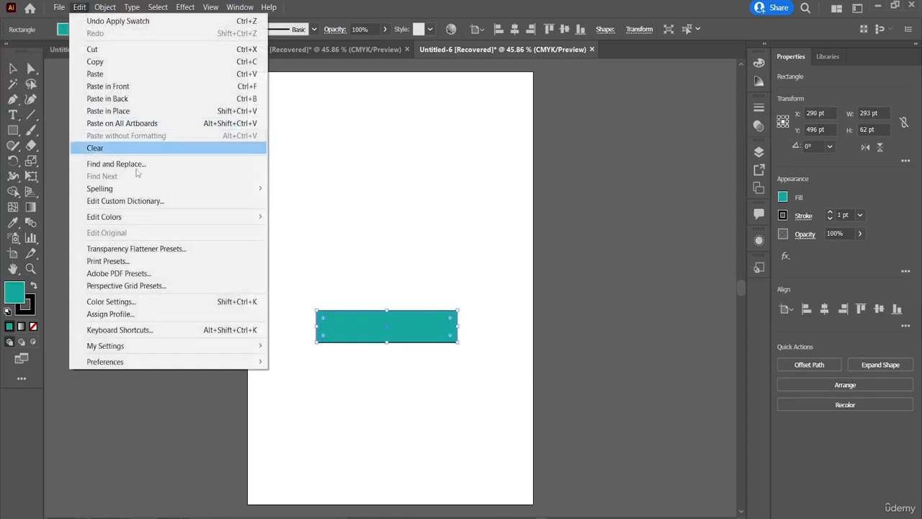
{"action": "mouse_move", "coordinate": [216, 216]}
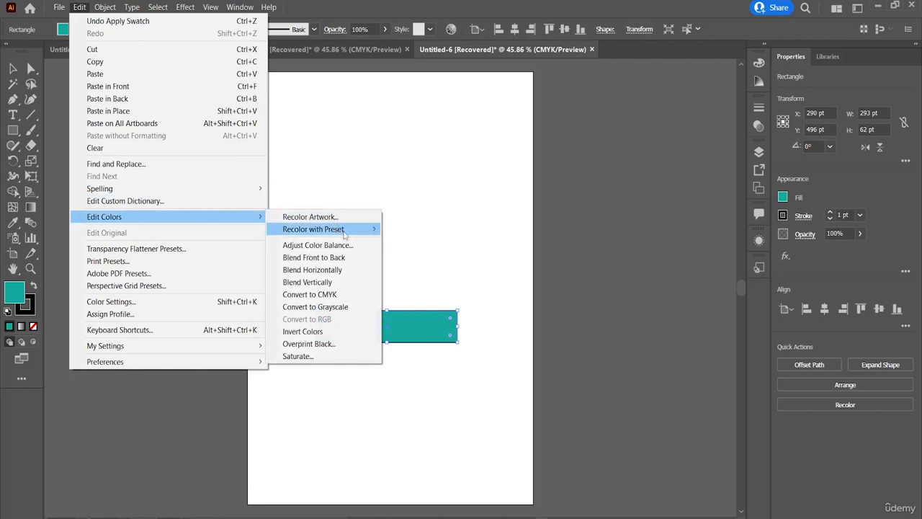
{"action": "mouse_move", "coordinate": [345, 234]}
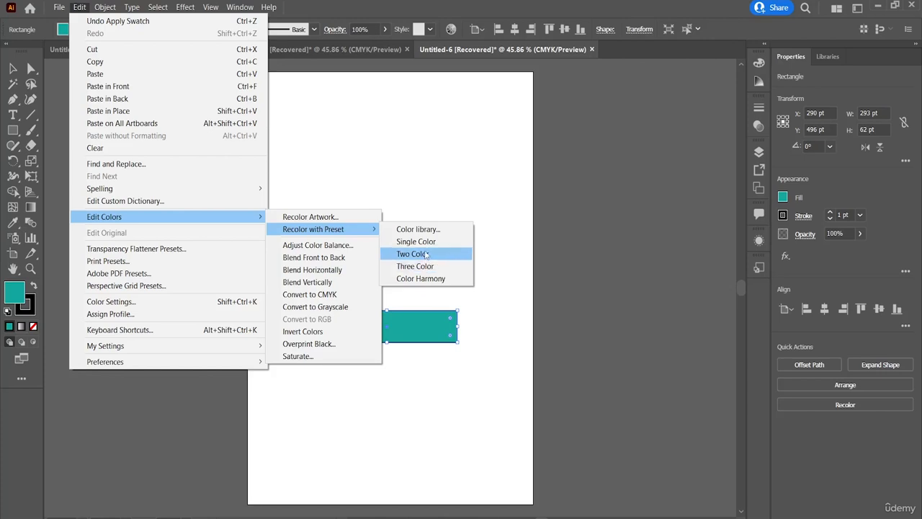
{"action": "left_click", "coordinate": [426, 267]}
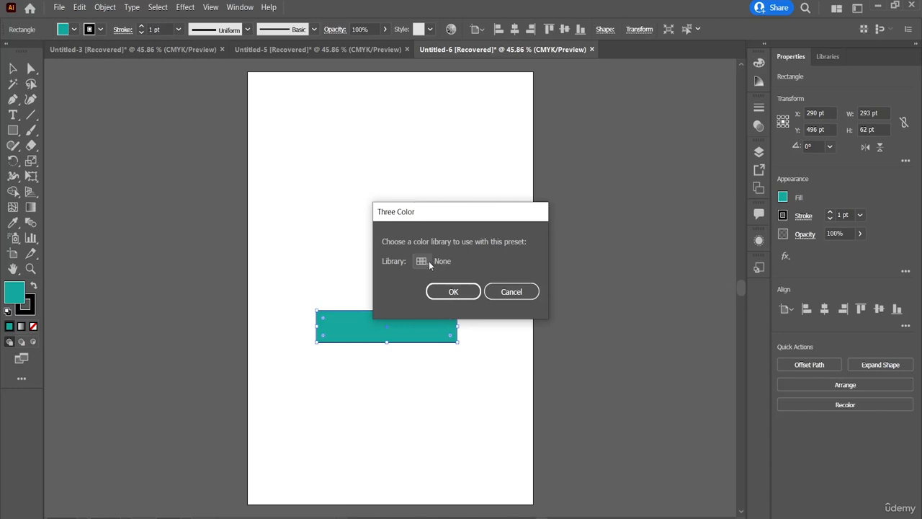
{"action": "left_click", "coordinate": [423, 262]}
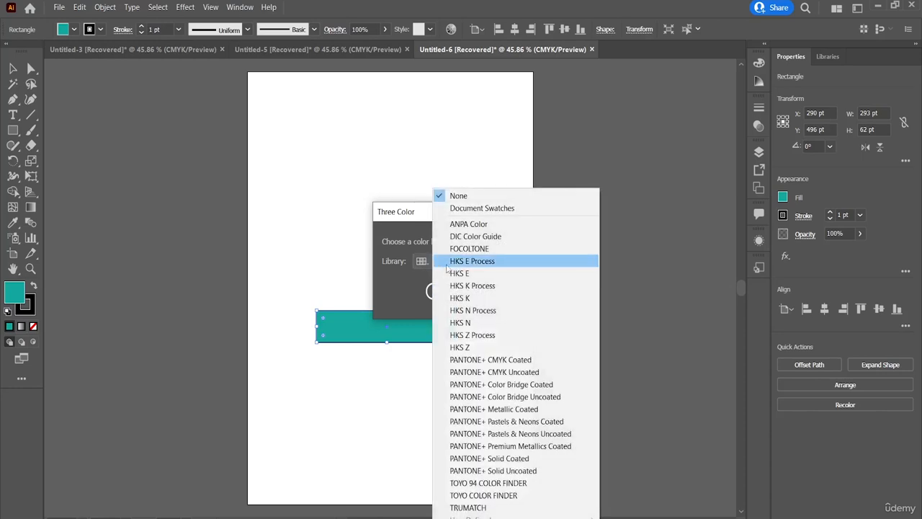
{"action": "left_click", "coordinate": [450, 262]}
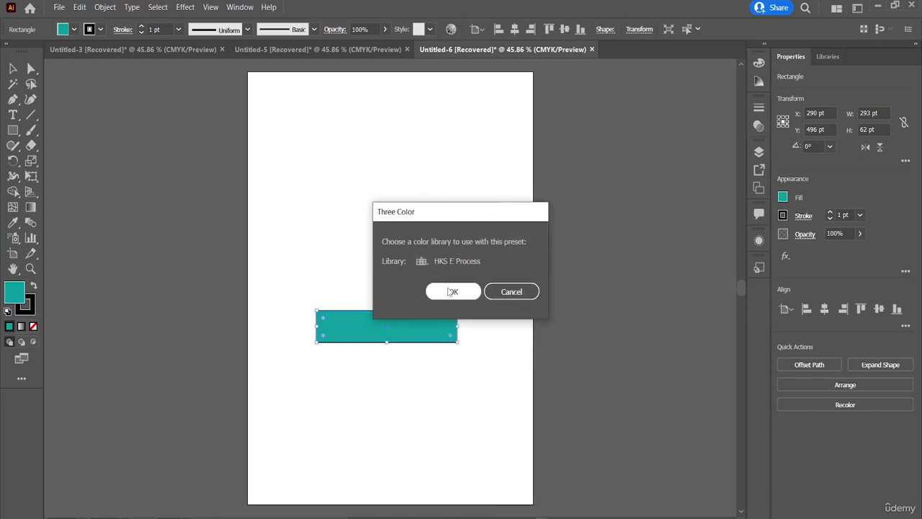
{"action": "left_click", "coordinate": [450, 290]}
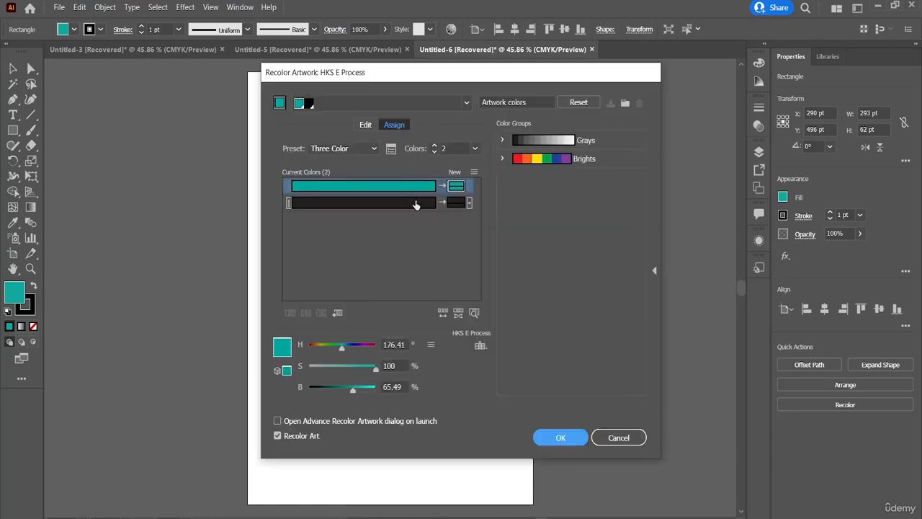
Reassign the teal and black artwork colors to the Brights color group and apply the recoloring
{"action": "left_click", "coordinate": [415, 205]}
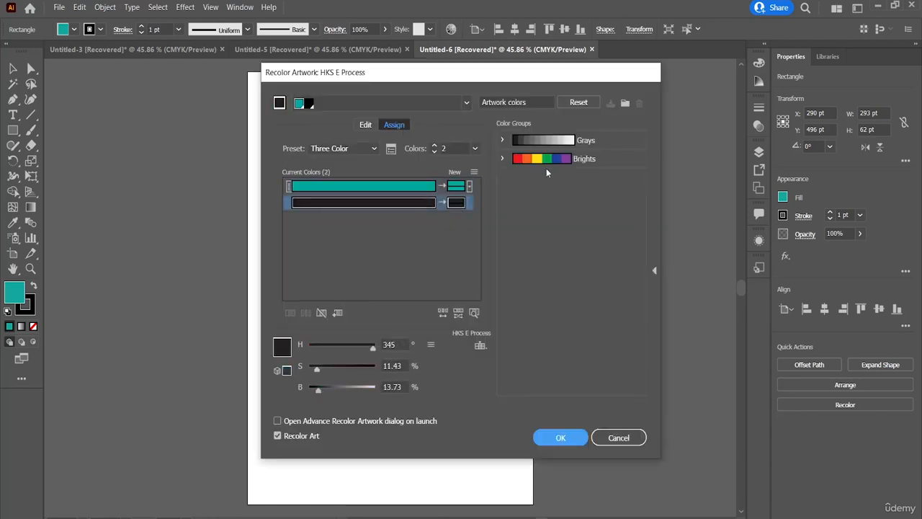
{"action": "left_click", "coordinate": [555, 160]}
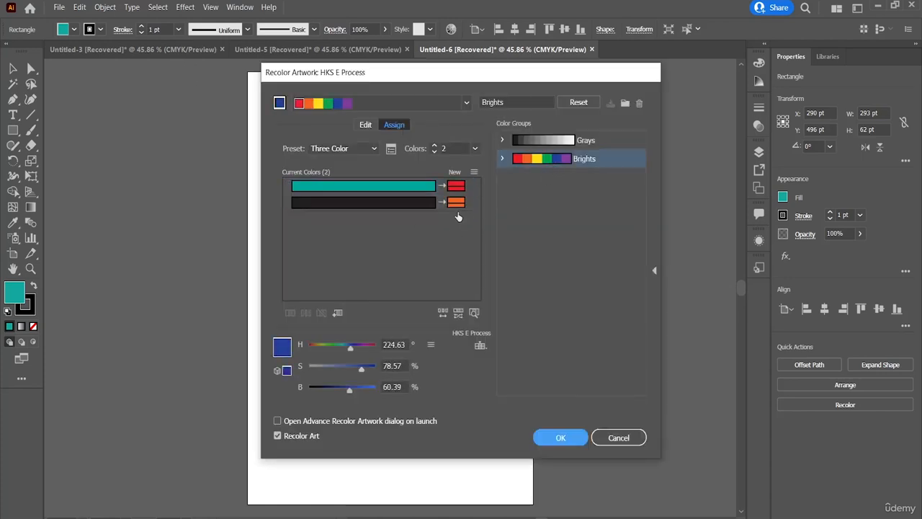
{"action": "left_click", "coordinate": [567, 440]}
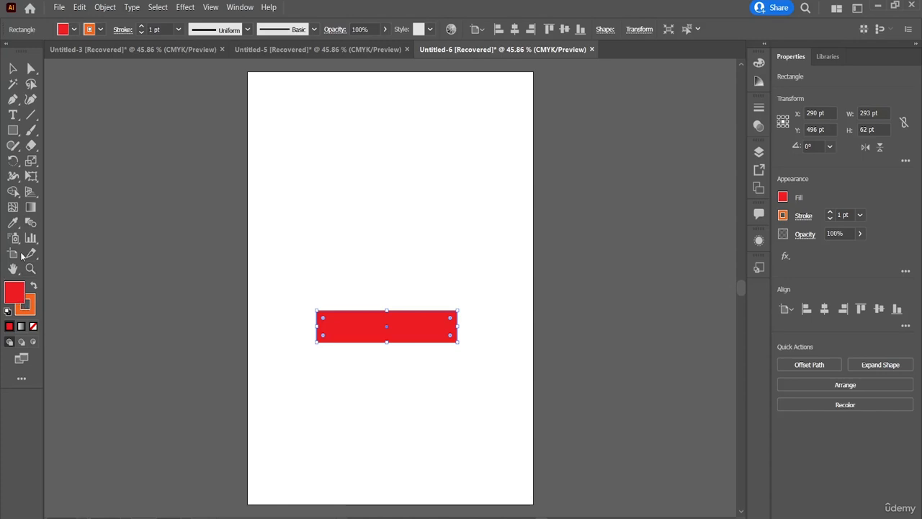
Try converting the rectangle's colors to CMYK and blending its colors vertically
{"action": "left_click", "coordinate": [83, 11]}
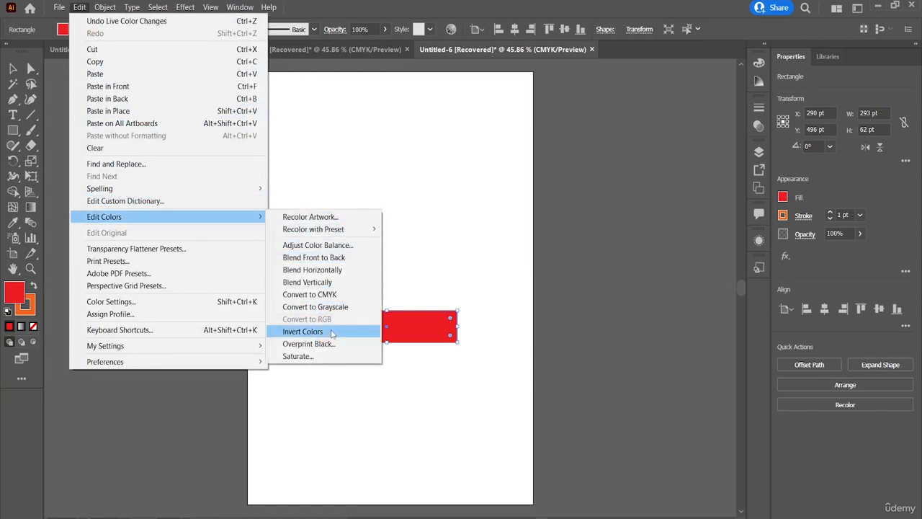
{"action": "left_click", "coordinate": [342, 295]}
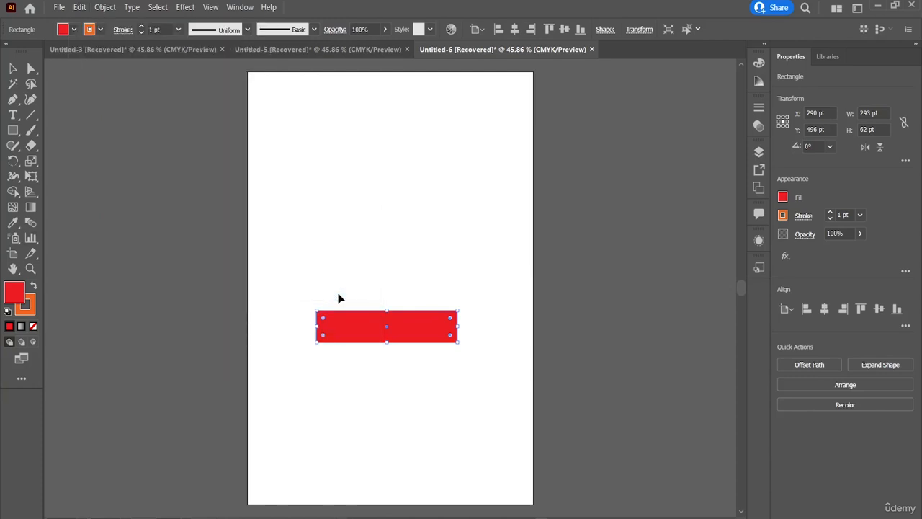
{"action": "left_click", "coordinate": [79, 7]}
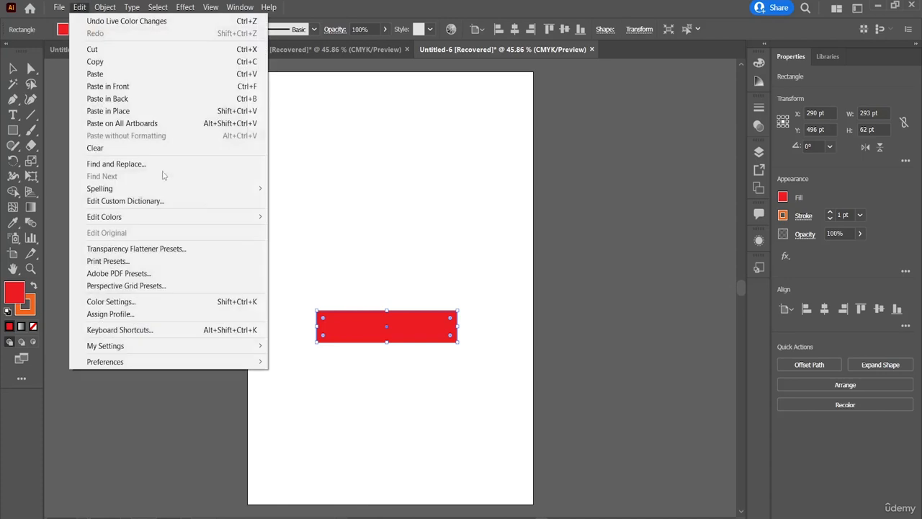
{"action": "mouse_move", "coordinate": [241, 219]}
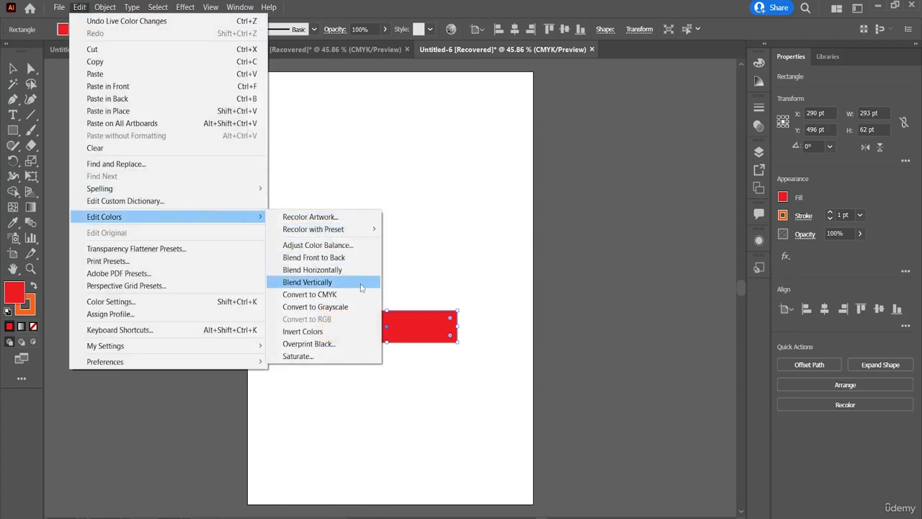
{"action": "left_click", "coordinate": [330, 283]}
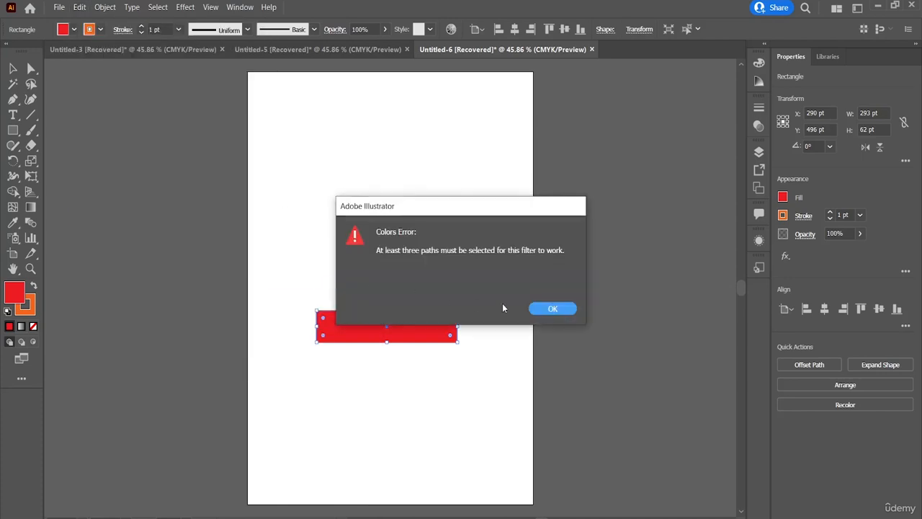
{"action": "left_click", "coordinate": [551, 309]}
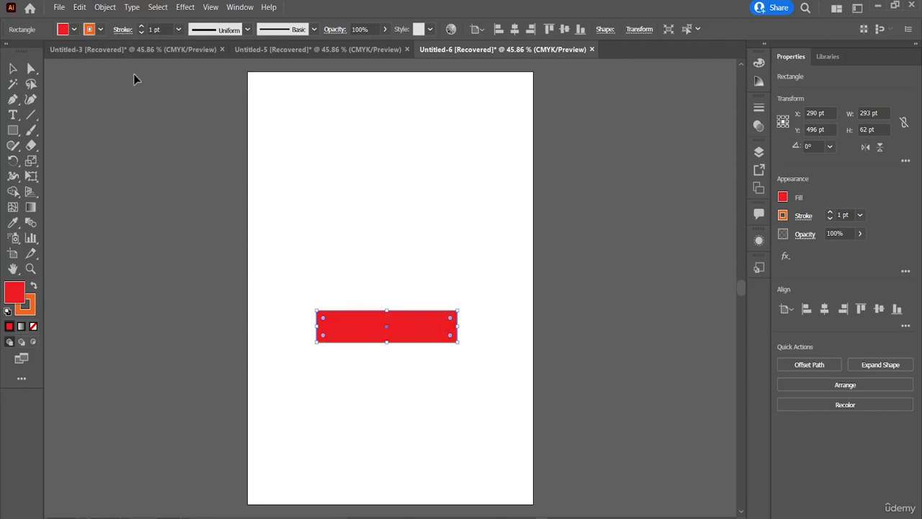
Start another Three Color preset recoloring of the rectangle, limited to the ANPA Color library
{"action": "left_click", "coordinate": [85, 8]}
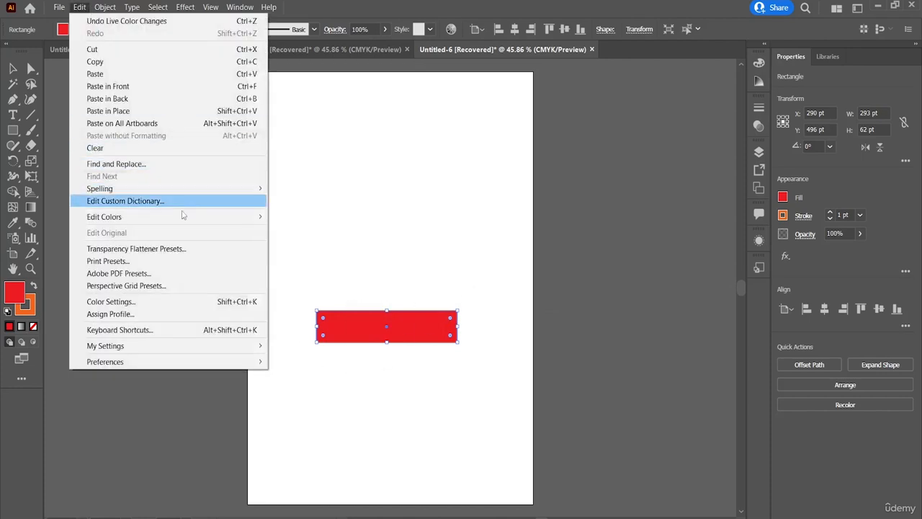
{"action": "mouse_move", "coordinate": [249, 217]}
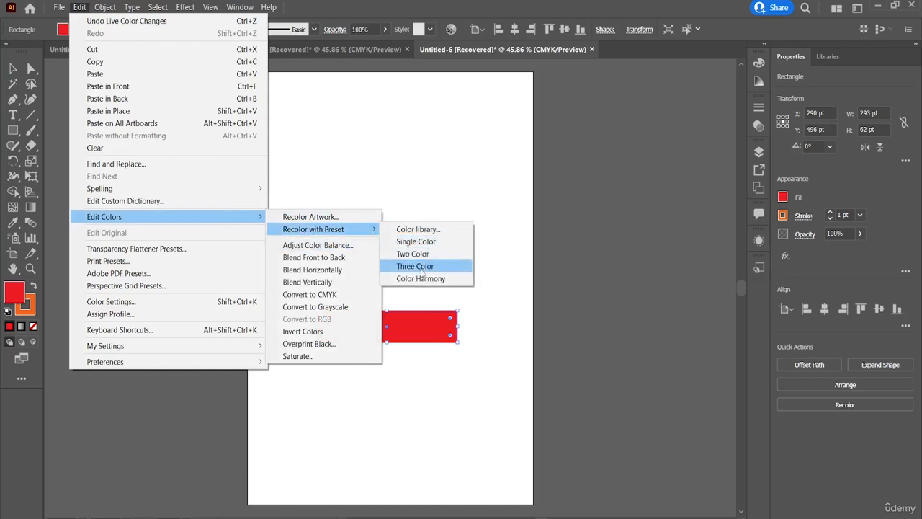
{"action": "left_click", "coordinate": [421, 266]}
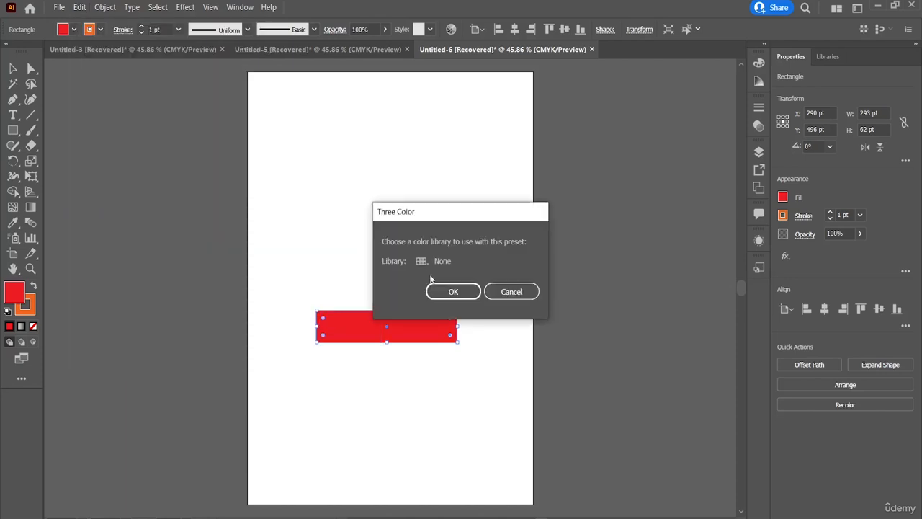
{"action": "left_click", "coordinate": [424, 261]}
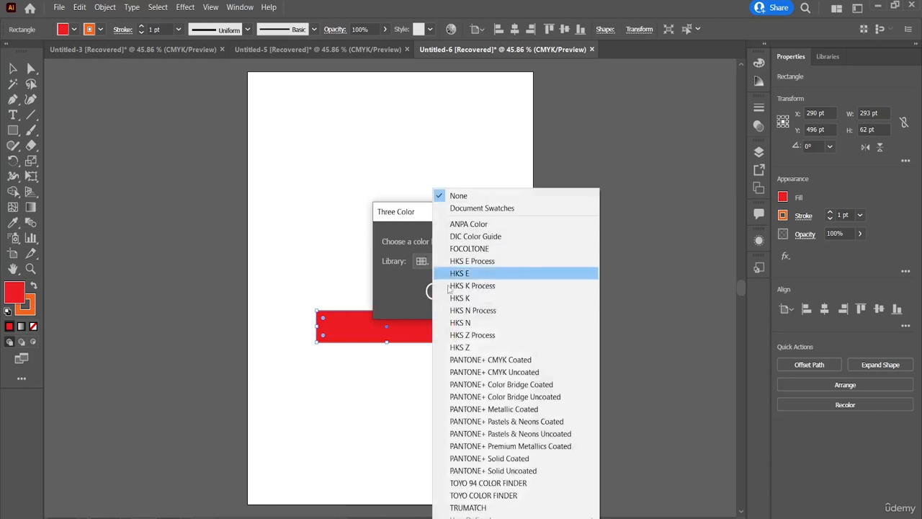
{"action": "left_click", "coordinate": [487, 228]}
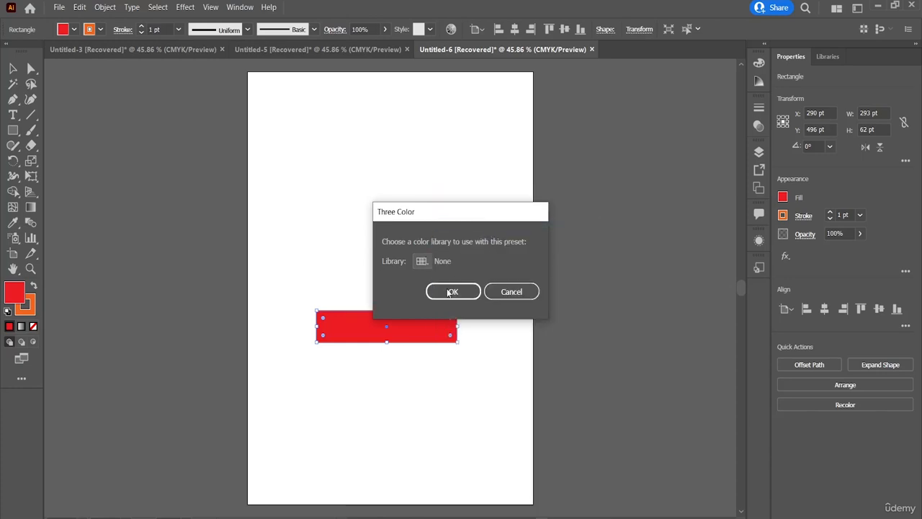
{"action": "left_click", "coordinate": [448, 291]}
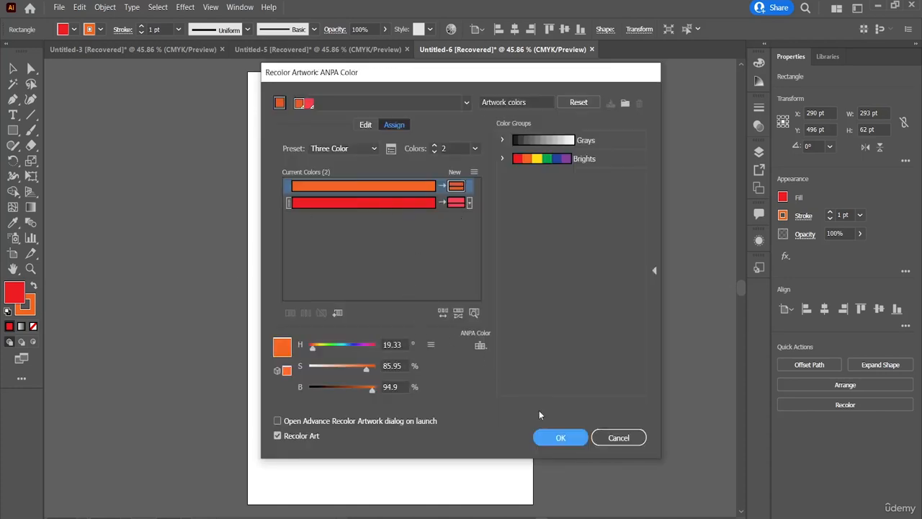
Set the number of recolor colors to All and apply the recoloring to the rectangle
{"action": "left_click", "coordinate": [474, 148]}
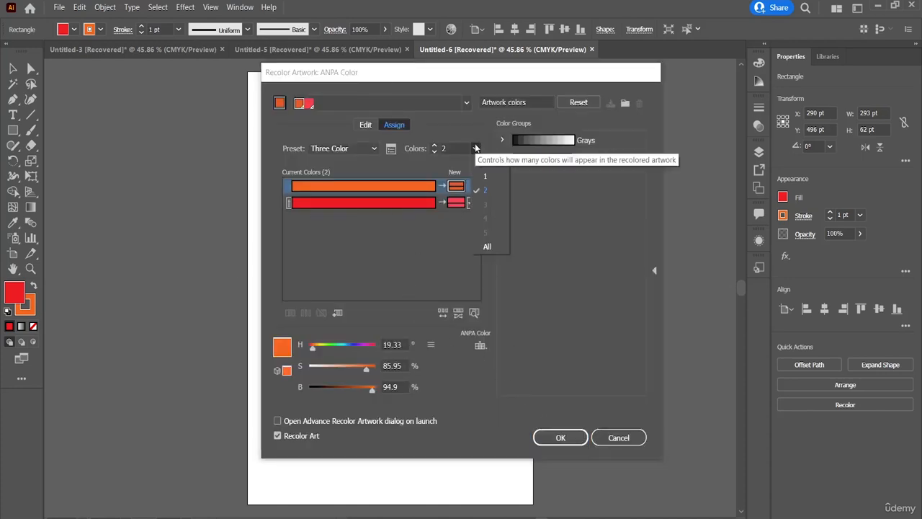
{"action": "left_click", "coordinate": [486, 247]}
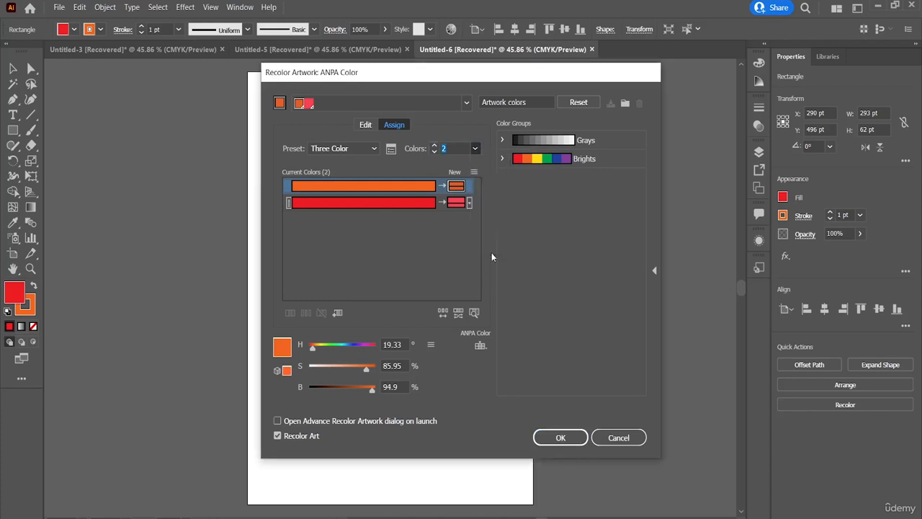
{"action": "left_click", "coordinate": [557, 437]}
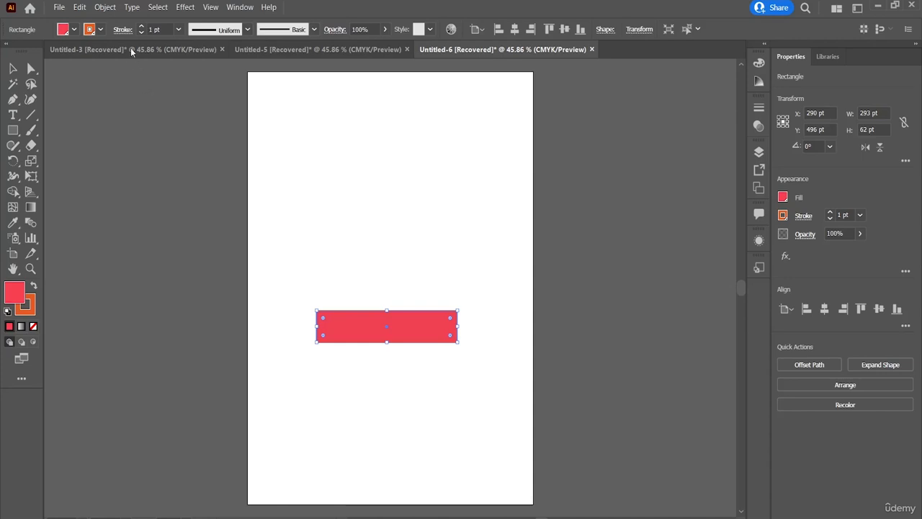
Review the settings of the High Resolution and Medium Resolution transparency flattener presets
{"action": "left_click", "coordinate": [86, 9]}
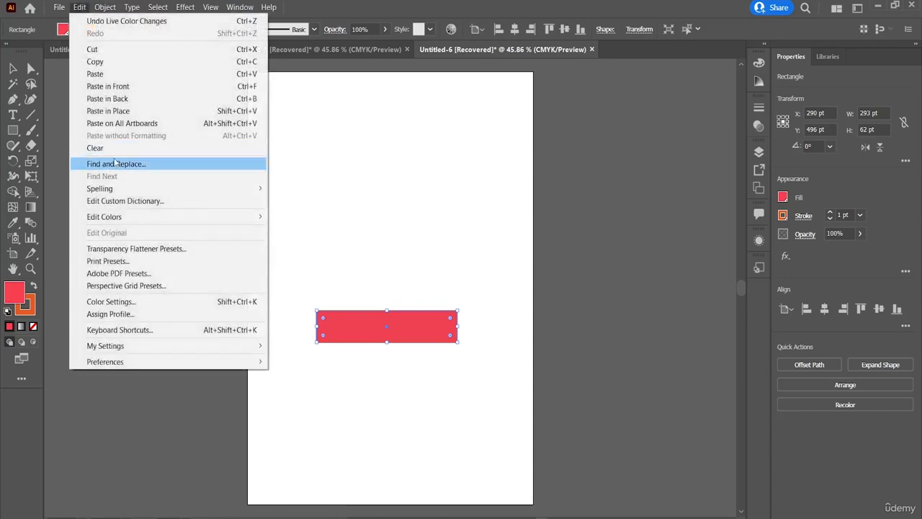
{"action": "mouse_move", "coordinate": [150, 225]}
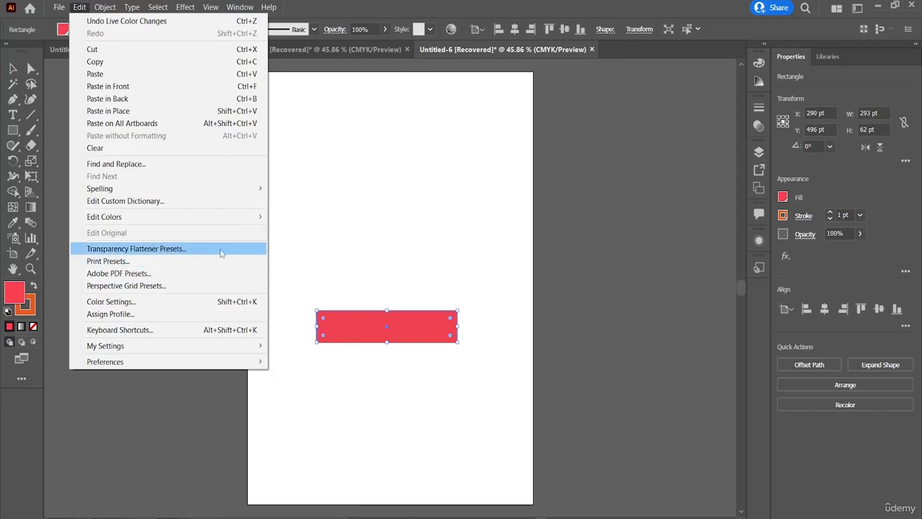
{"action": "left_click", "coordinate": [222, 253]}
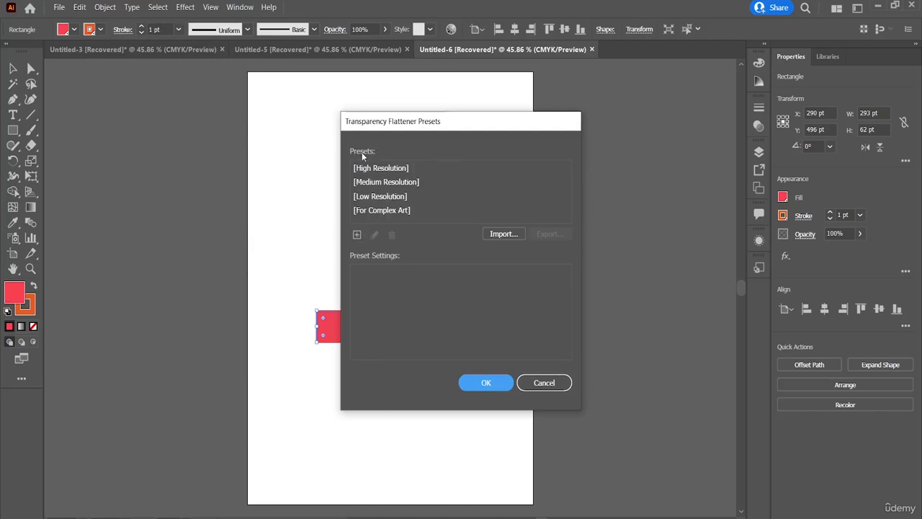
{"action": "left_click", "coordinate": [386, 168]}
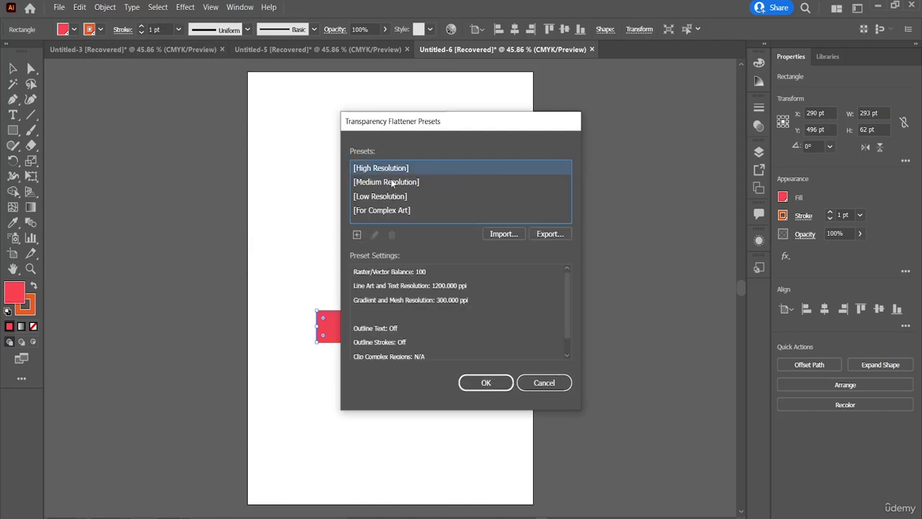
{"action": "left_click", "coordinate": [392, 182]}
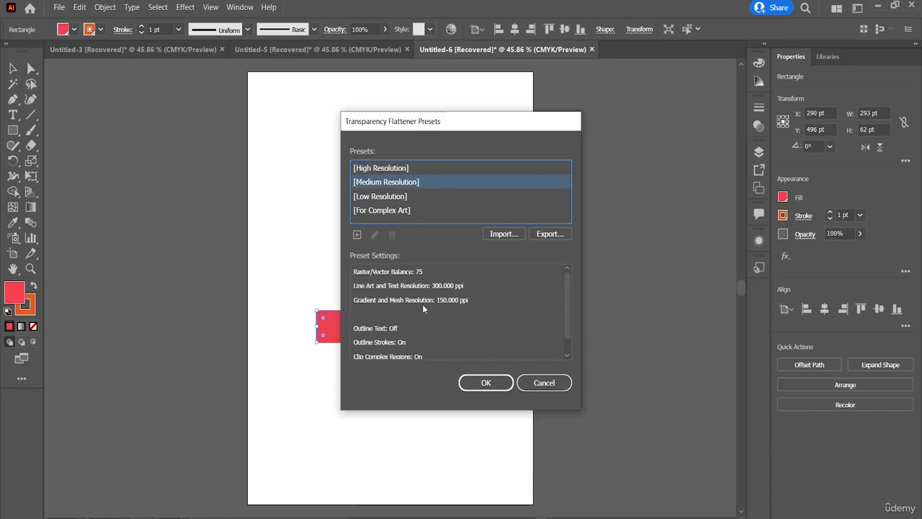
{"action": "scroll", "coordinate": [422, 308], "scroll_direction": "down", "scroll_amount": 1}
{"action": "scroll", "coordinate": [422, 308], "scroll_direction": "up", "scroll_amount": 1}
{"action": "left_click", "coordinate": [485, 384]}
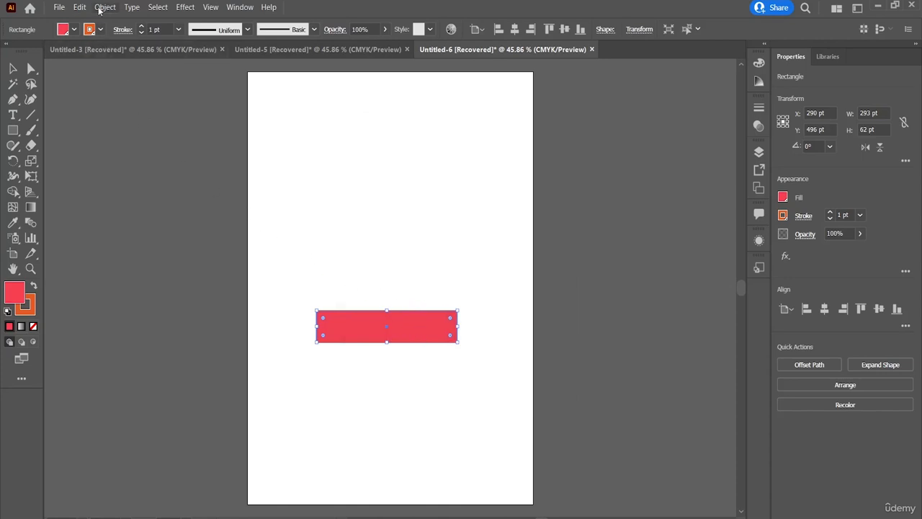
View the available print presets, moving the dialog off the artwork, and close it without changes
{"action": "left_click", "coordinate": [80, 8]}
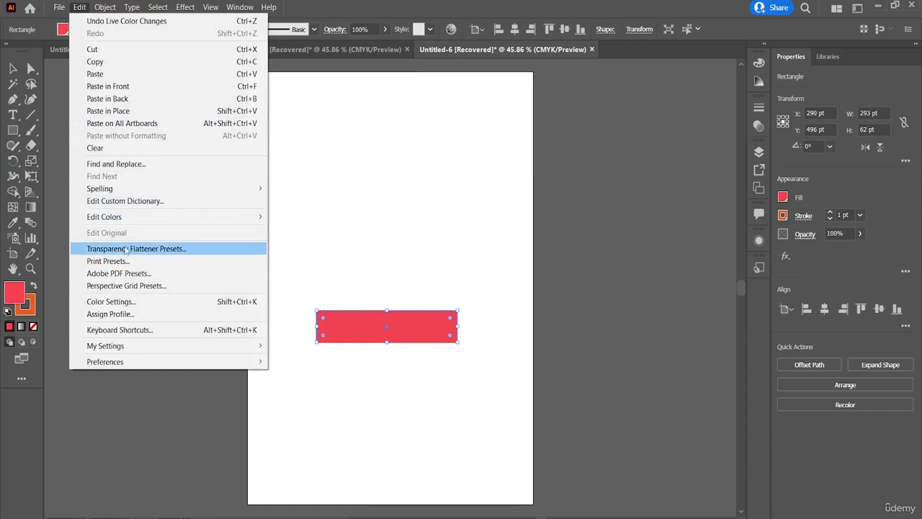
{"action": "left_click", "coordinate": [115, 262]}
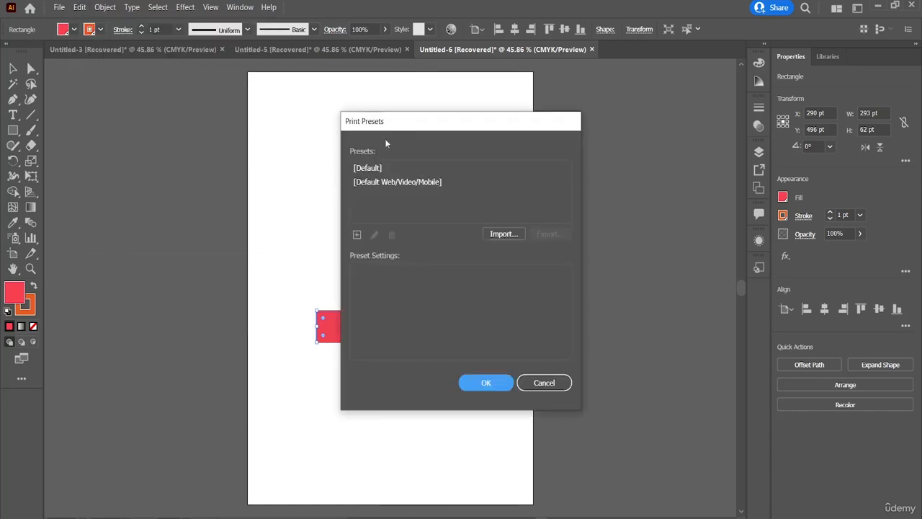
{"action": "left_click_drag", "start_coordinate": [393, 124], "coordinate": [576, 82]}
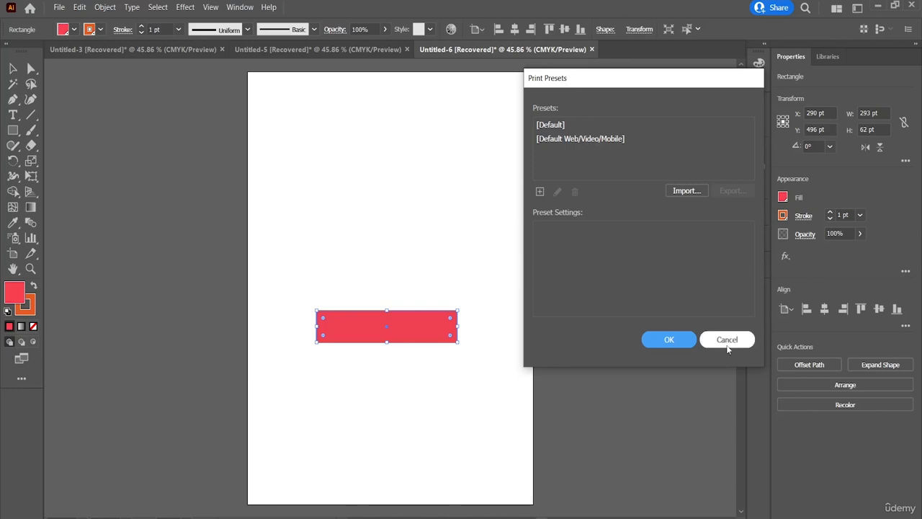
{"action": "left_click", "coordinate": [726, 333]}
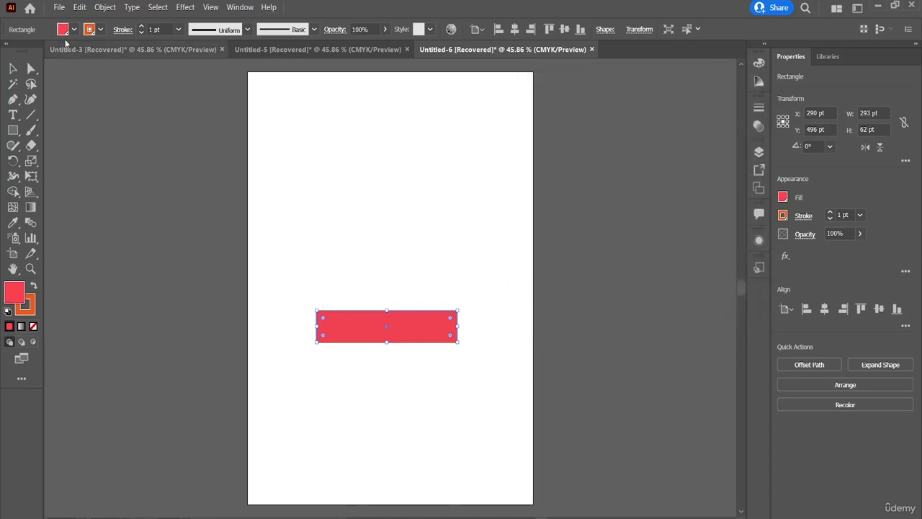
Review the Adobe PDF presets, including PDF/X-1a:2001 and Smallest File Size, and close them without changes
{"action": "left_click", "coordinate": [80, 7]}
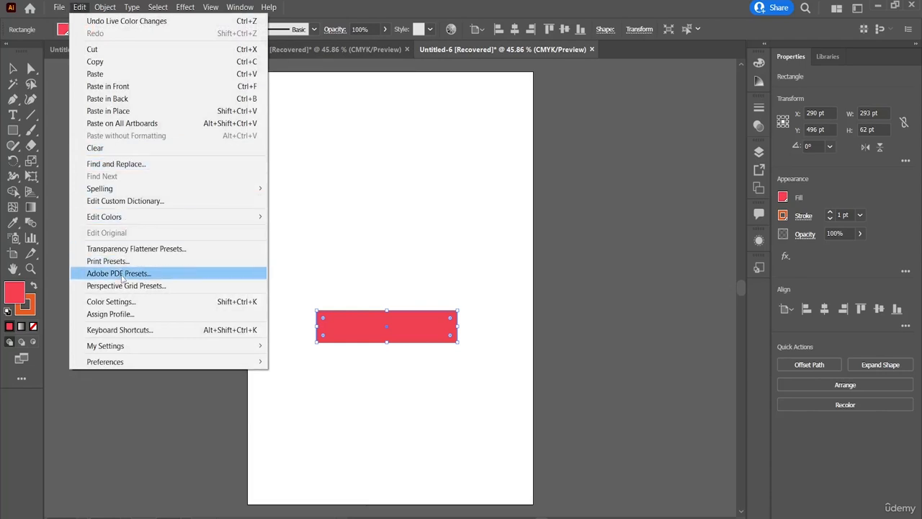
{"action": "left_click", "coordinate": [119, 274]}
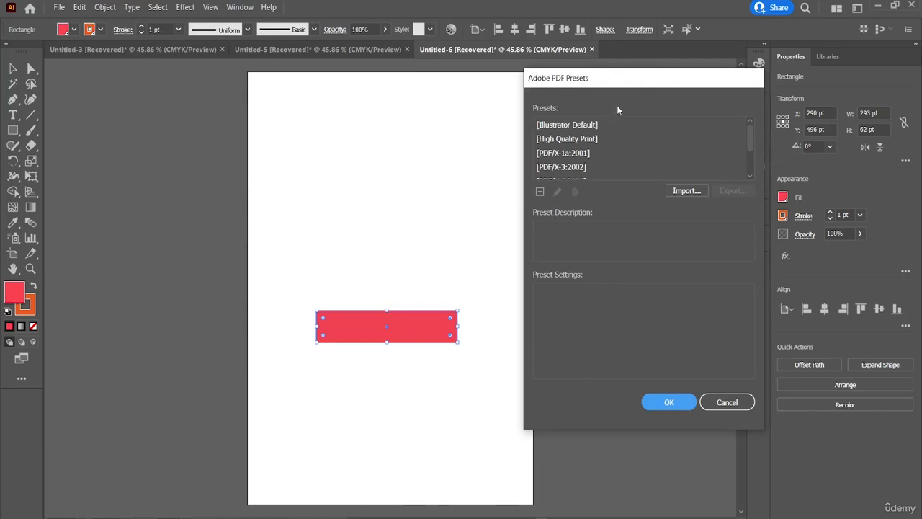
{"action": "left_click_drag", "start_coordinate": [633, 84], "coordinate": [657, 72]}
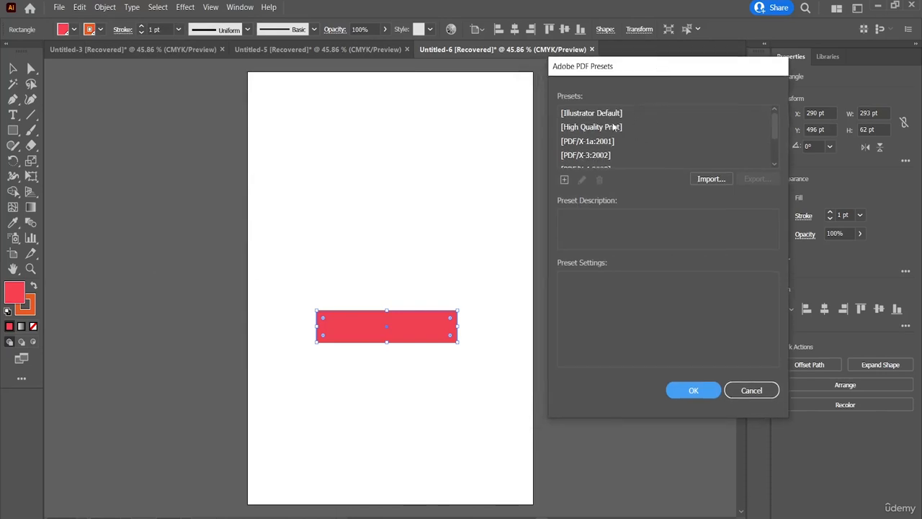
{"action": "left_click", "coordinate": [612, 127]}
{"action": "left_click", "coordinate": [607, 146]}
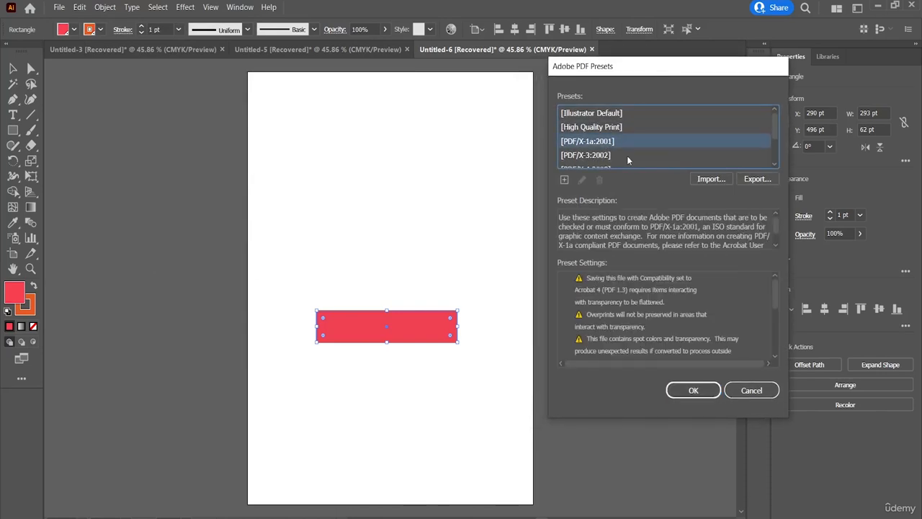
{"action": "scroll", "coordinate": [628, 159], "scroll_direction": "down", "scroll_amount": 2}
{"action": "left_click", "coordinate": [601, 160]}
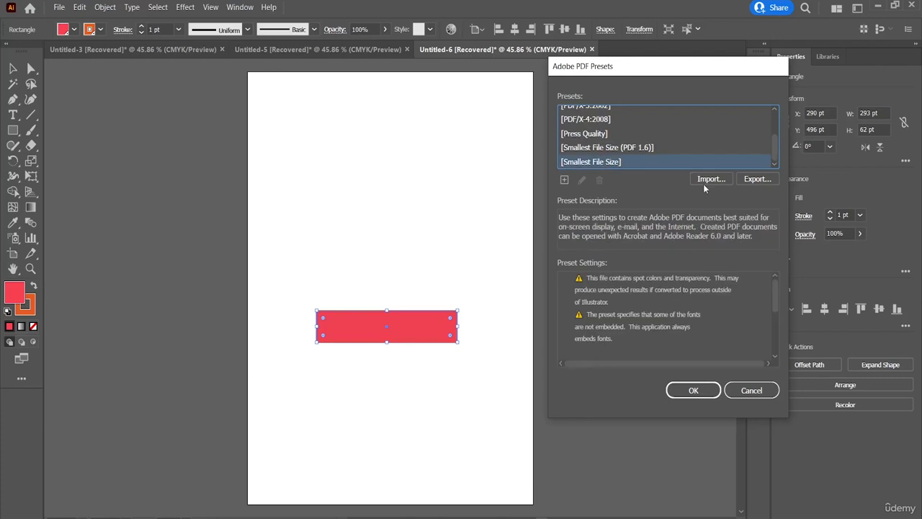
{"action": "left_click", "coordinate": [751, 390]}
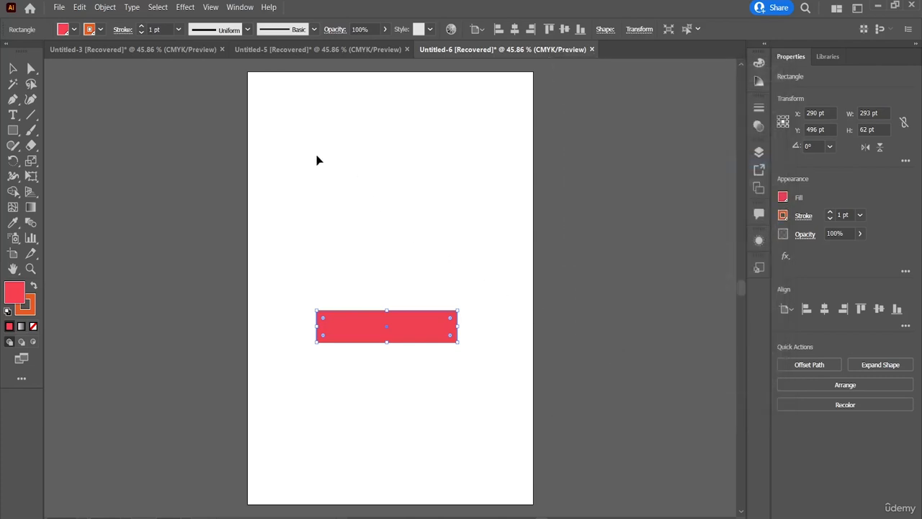
Review the settings of the 3P-Normal View perspective grid preset and close the presets dialog
{"action": "left_click", "coordinate": [79, 7]}
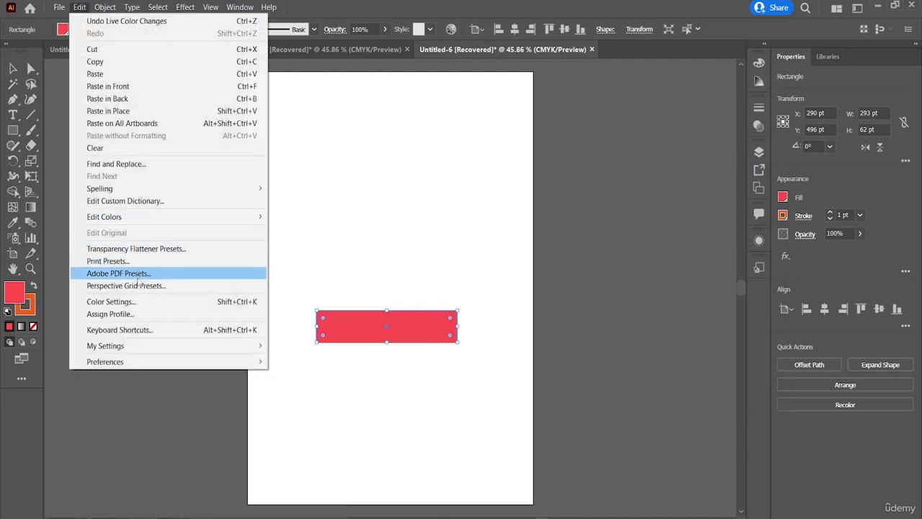
{"action": "left_click", "coordinate": [137, 287]}
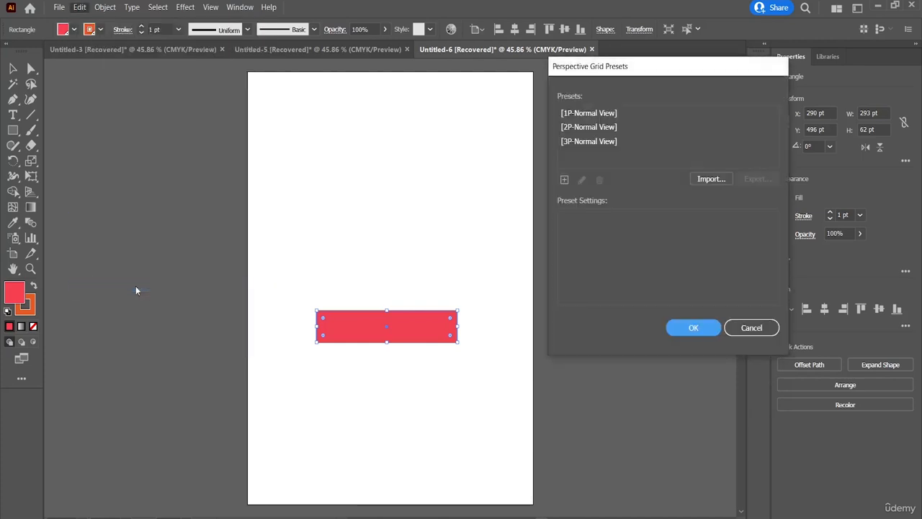
{"action": "left_click", "coordinate": [592, 141]}
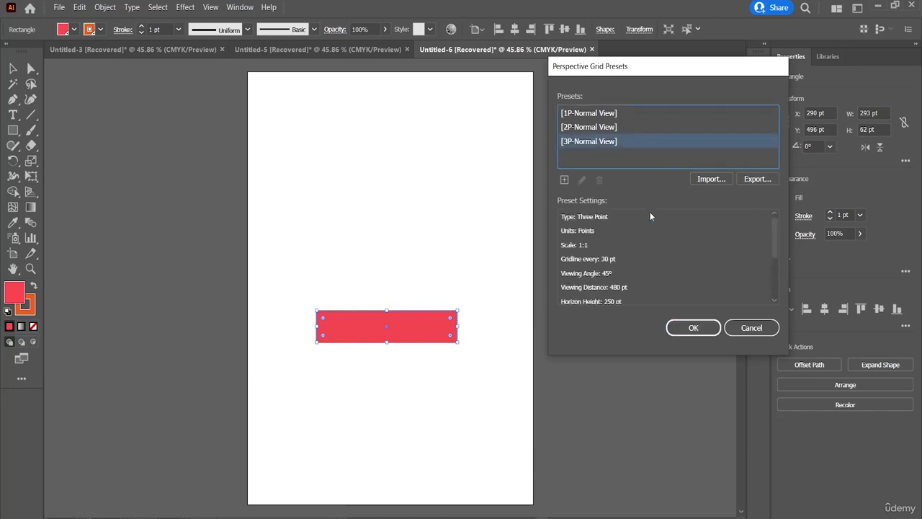
{"action": "left_click", "coordinate": [686, 327]}
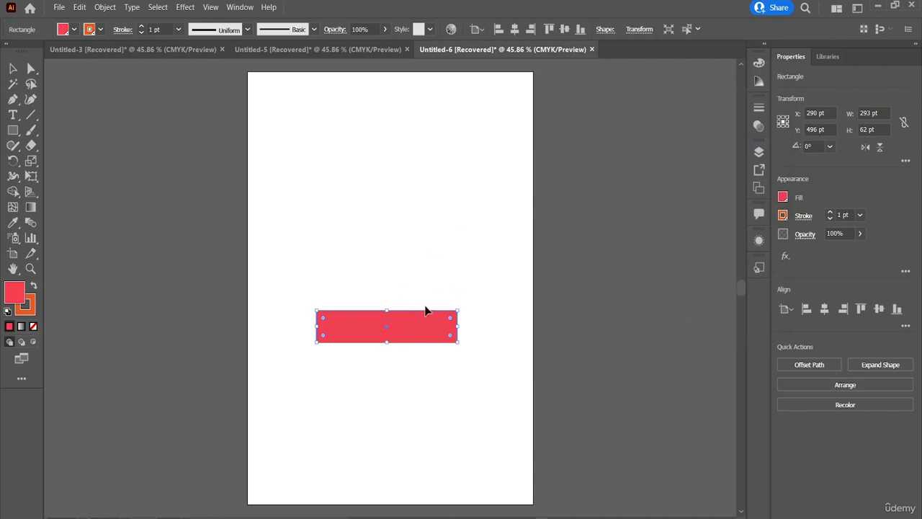
Move the red rectangle up and to the left on the artboard, to about X 200 pt, Y 281 pt
{"action": "left_click_drag", "start_coordinate": [427, 328], "coordinate": [409, 279]}
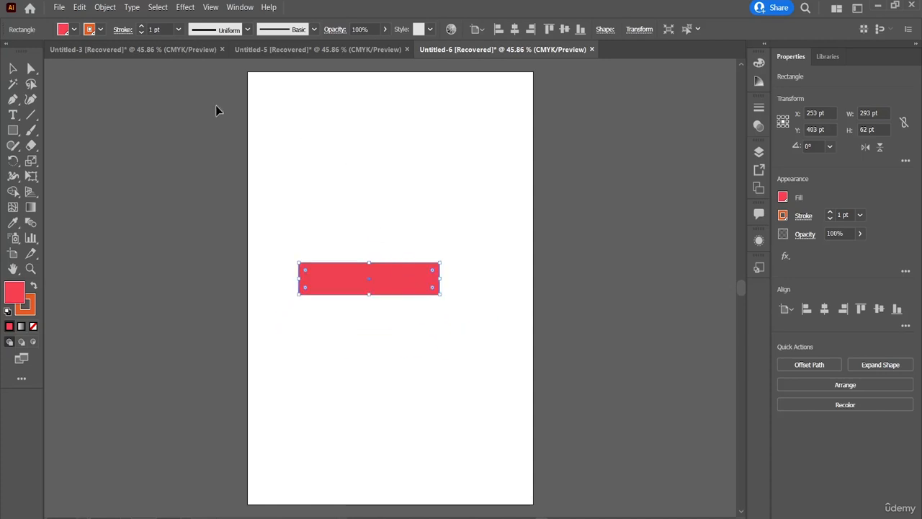
{"action": "left_click", "coordinate": [75, 10]}
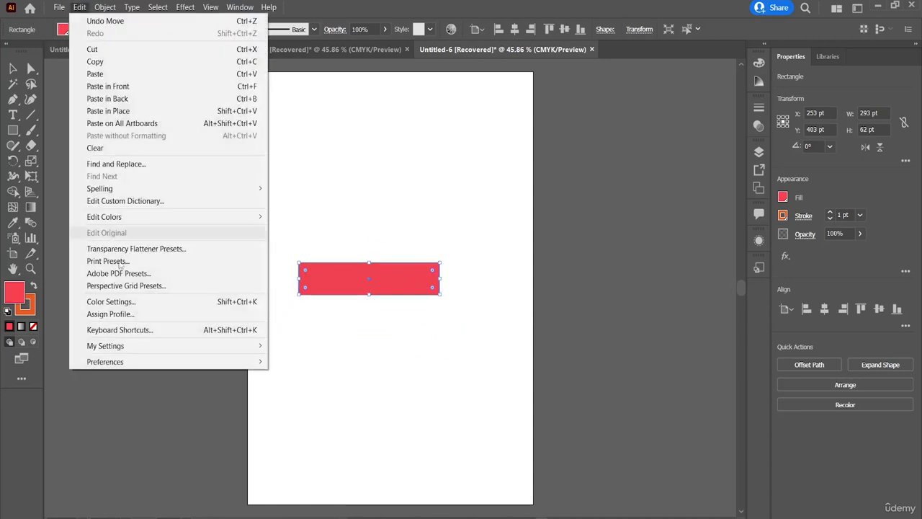
{"action": "left_click", "coordinate": [412, 346]}
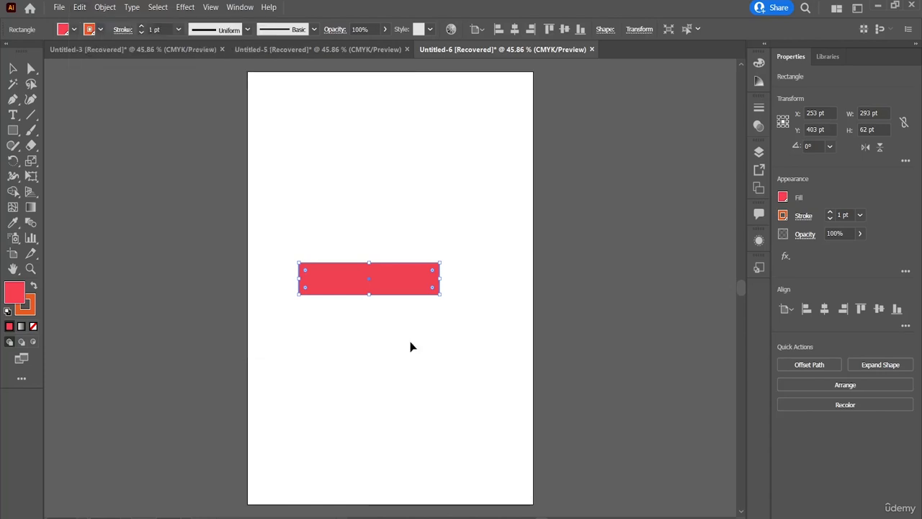
{"action": "left_click_drag", "start_coordinate": [404, 282], "coordinate": [380, 224]}
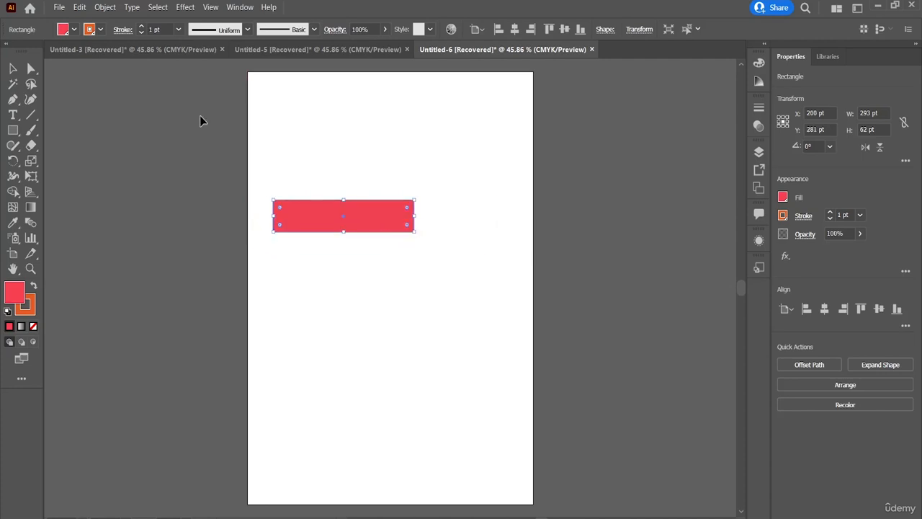
Review the color settings' RGB and CMYK working space choices and the RGB color management policies, keeping the existing selections
{"action": "left_click", "coordinate": [79, 6]}
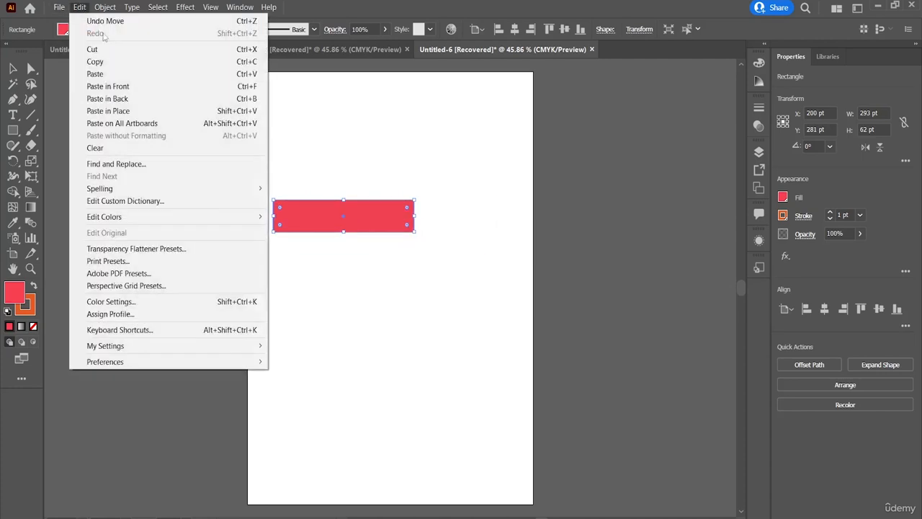
{"action": "left_click", "coordinate": [158, 300]}
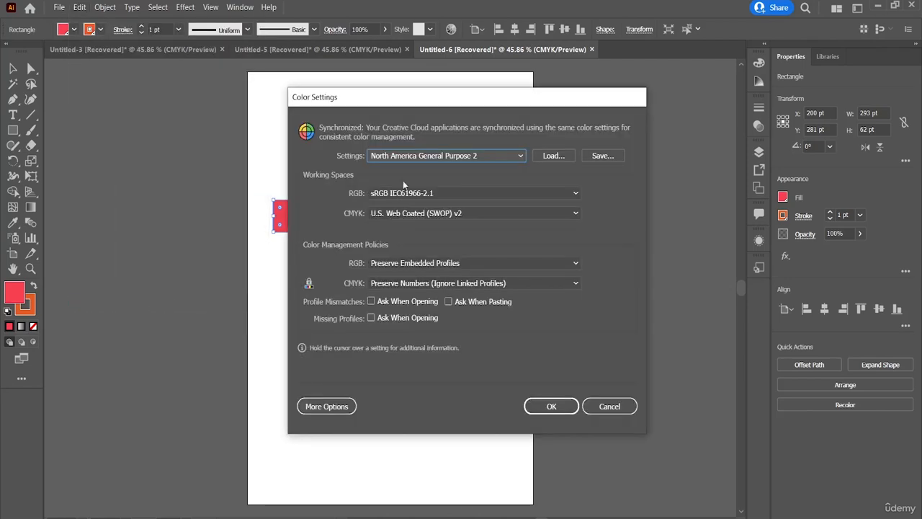
{"action": "mouse_move", "coordinate": [512, 154]}
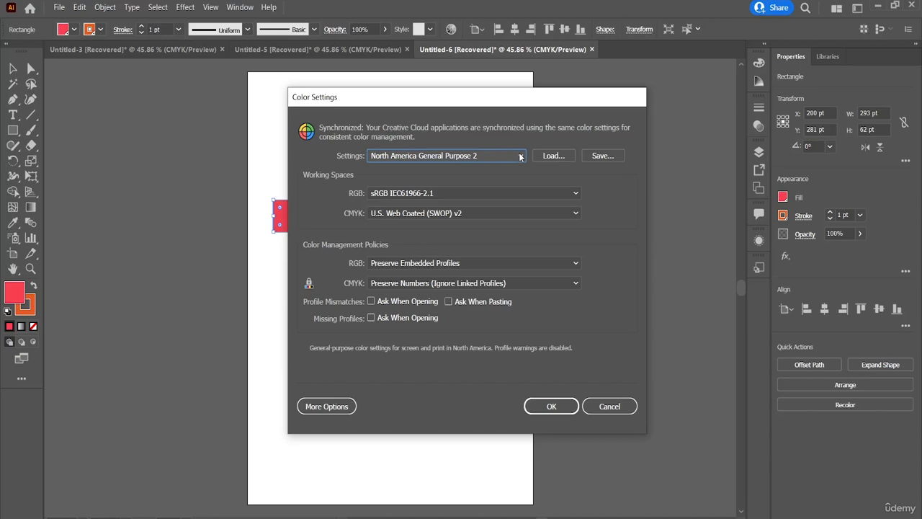
{"action": "left_click", "coordinate": [468, 191]}
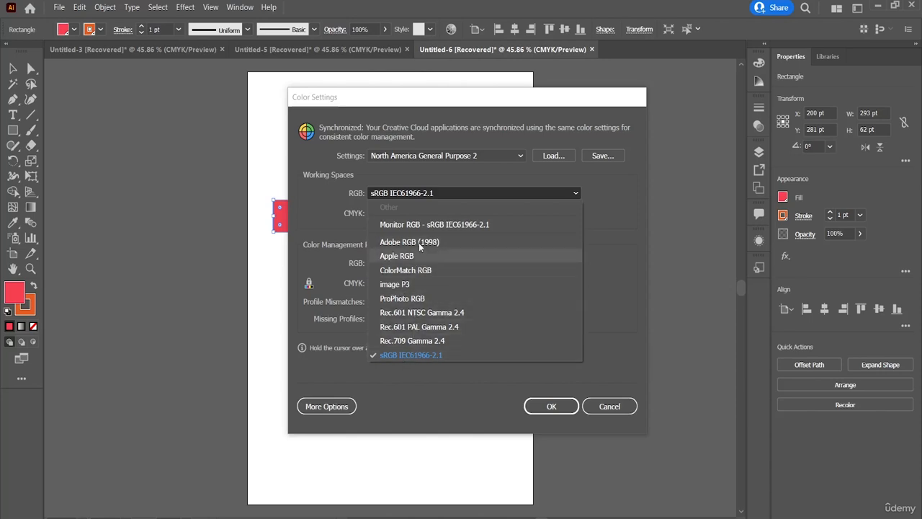
{"action": "left_click", "coordinate": [291, 228]}
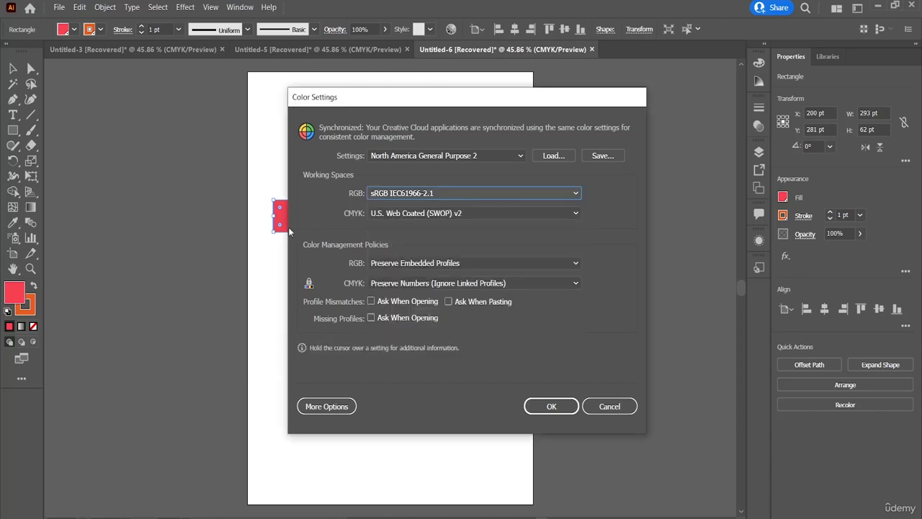
{"action": "left_click", "coordinate": [407, 214]}
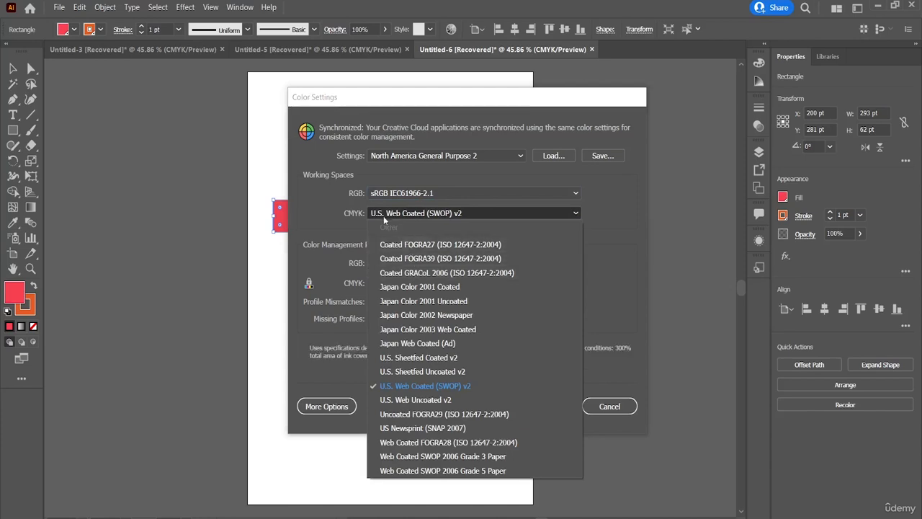
{"action": "left_click", "coordinate": [325, 229]}
{"action": "left_click", "coordinate": [451, 262]}
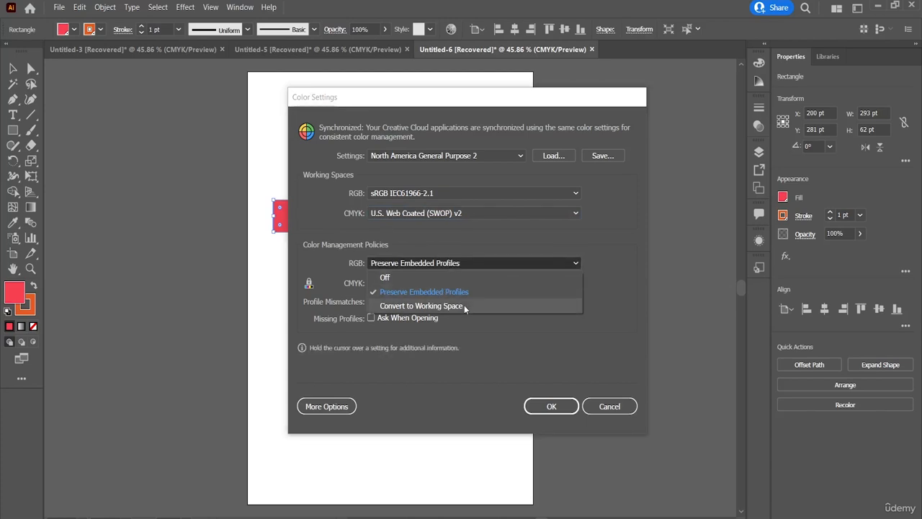
{"action": "left_click", "coordinate": [523, 335]}
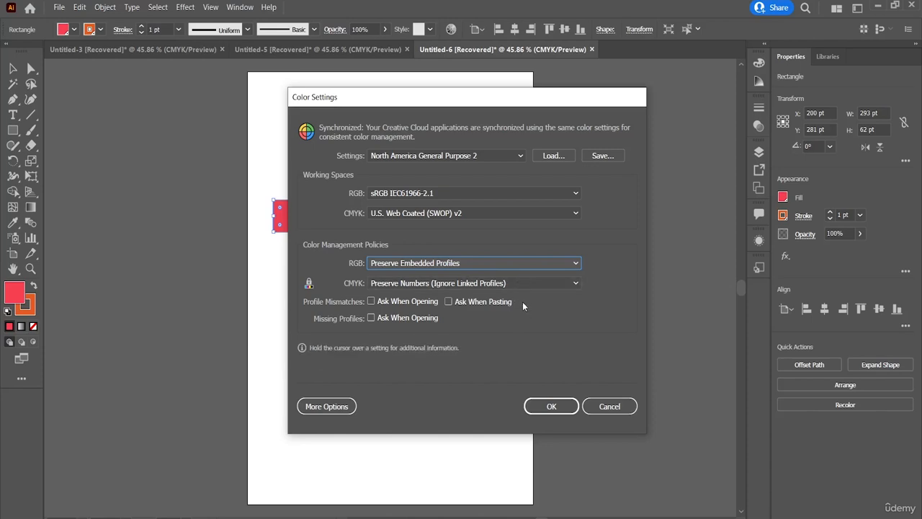
{"action": "left_click", "coordinate": [551, 404]}
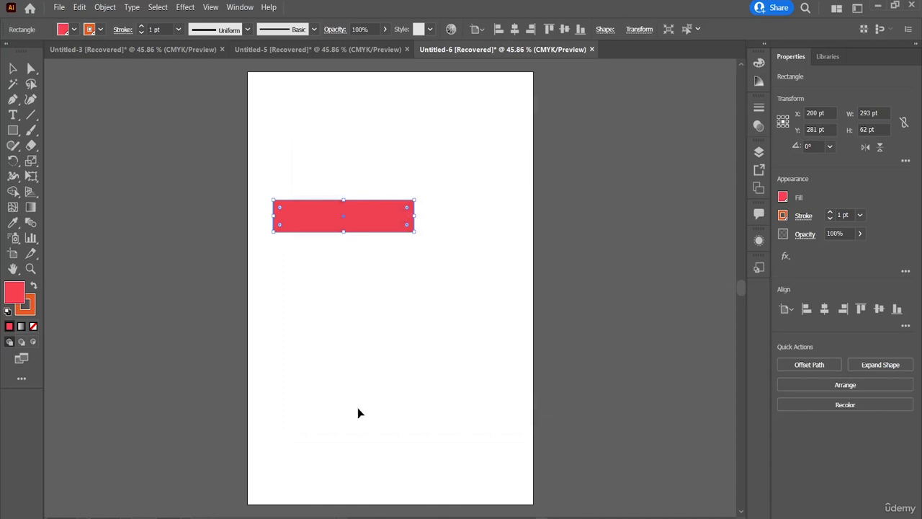
Examine the color profiles that can be assigned to the document, and cancel without assigning one
{"action": "left_click", "coordinate": [80, 7]}
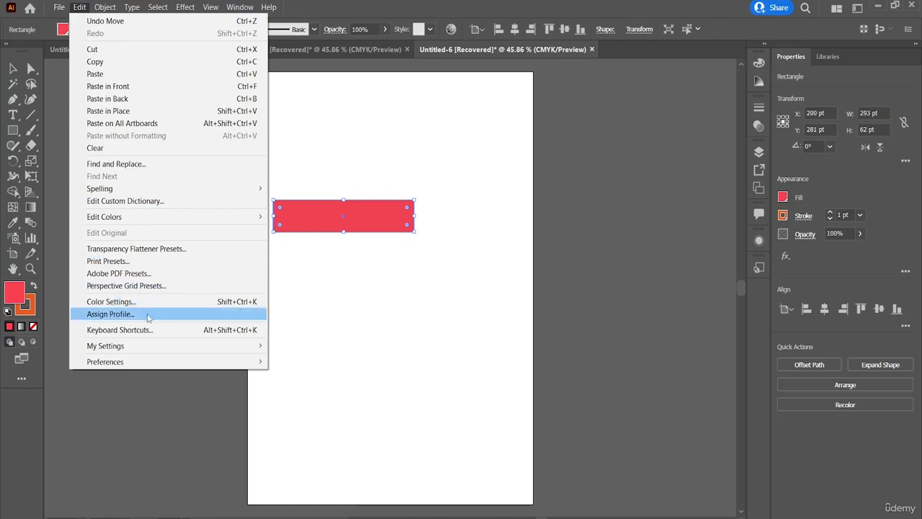
{"action": "left_click", "coordinate": [111, 314]}
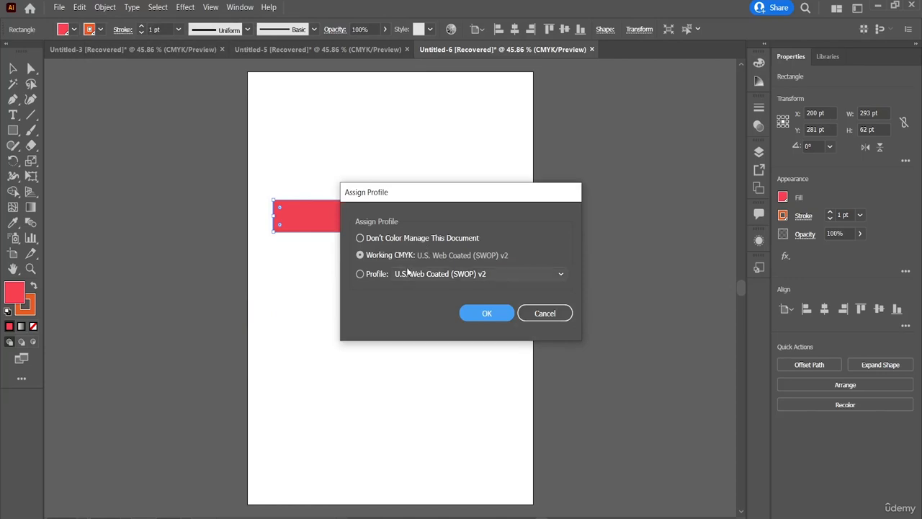
{"action": "left_click", "coordinate": [366, 278]}
{"action": "left_click", "coordinate": [472, 274]}
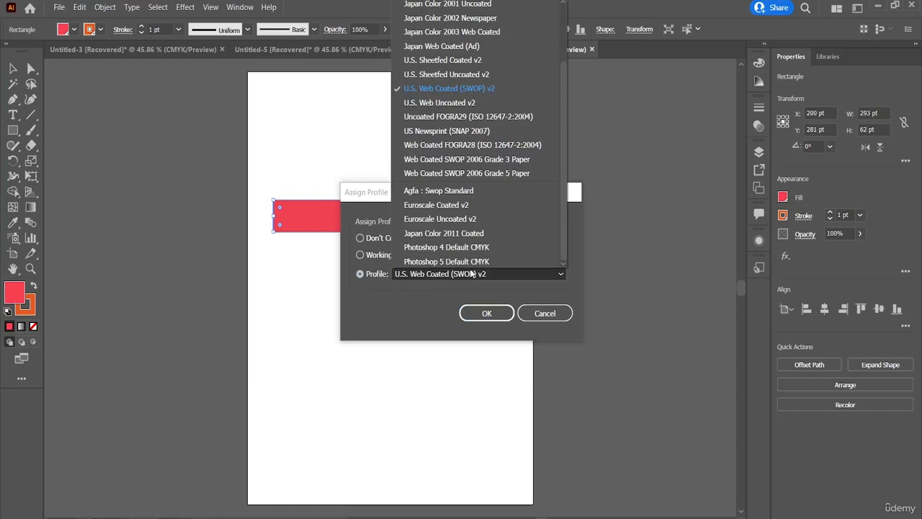
{"action": "left_click", "coordinate": [363, 277]}
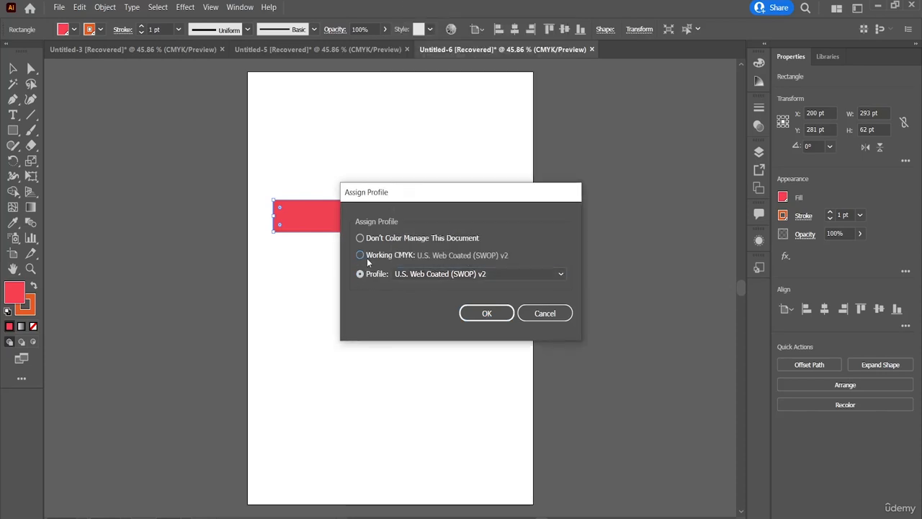
{"action": "left_click", "coordinate": [542, 314]}
Look through the keyboard shortcuts for the tools and the available shortcut sets, keeping Illustrator Defaults
{"action": "left_click", "coordinate": [85, 8]}
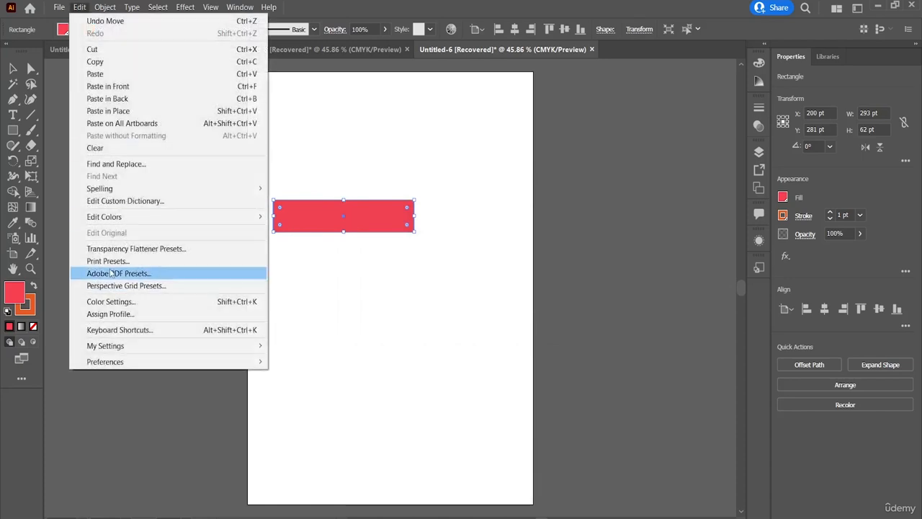
{"action": "left_click", "coordinate": [177, 330]}
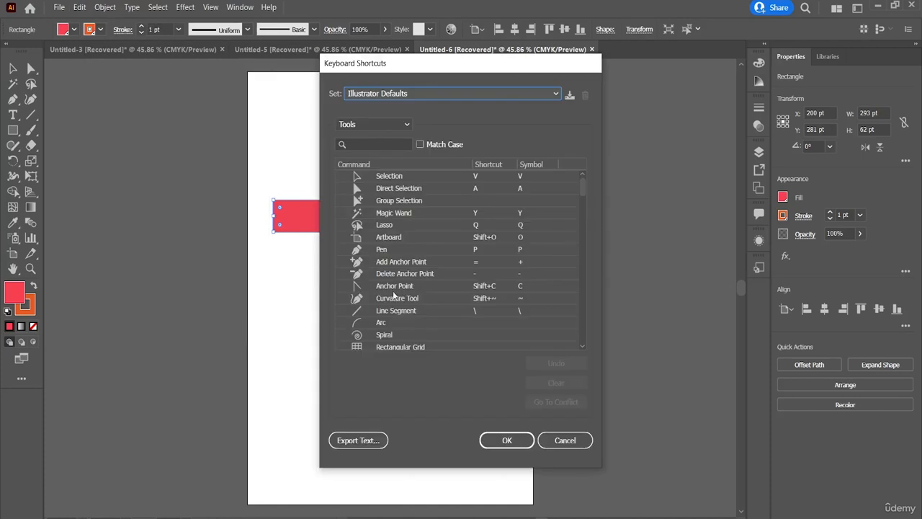
{"action": "scroll", "coordinate": [453, 293], "scroll_direction": "down", "scroll_amount": 20}
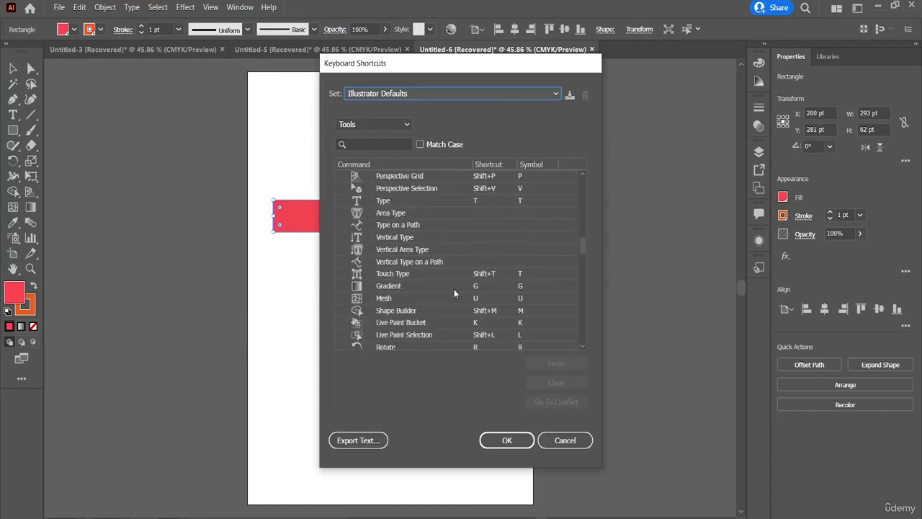
{"action": "scroll", "coordinate": [453, 293], "scroll_direction": "down", "scroll_amount": 10}
{"action": "scroll", "coordinate": [454, 289], "scroll_direction": "up", "scroll_amount": 20}
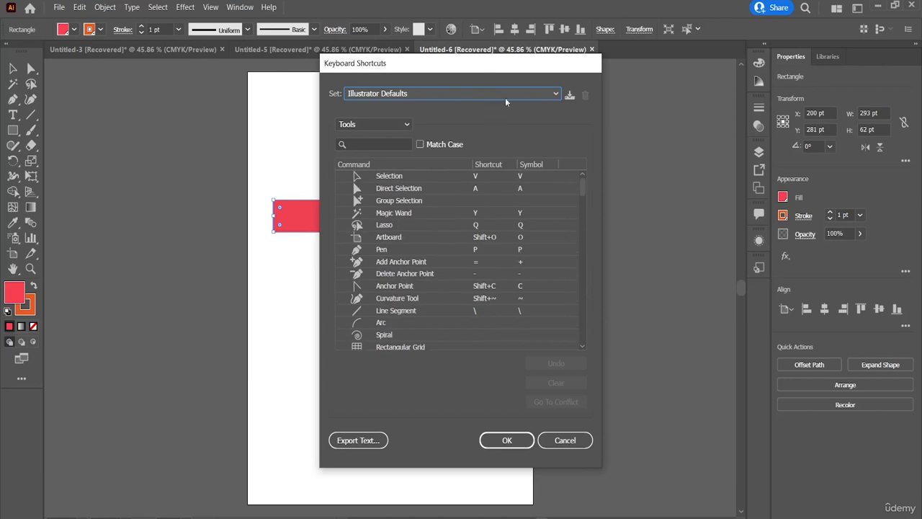
{"action": "left_click", "coordinate": [523, 96]}
{"action": "left_click", "coordinate": [441, 181]}
Switch the keyboard shortcut list to Menu Commands, view the File command shortcuts, and collapse that group again
{"action": "left_click", "coordinate": [393, 125]}
{"action": "left_click", "coordinate": [391, 138]}
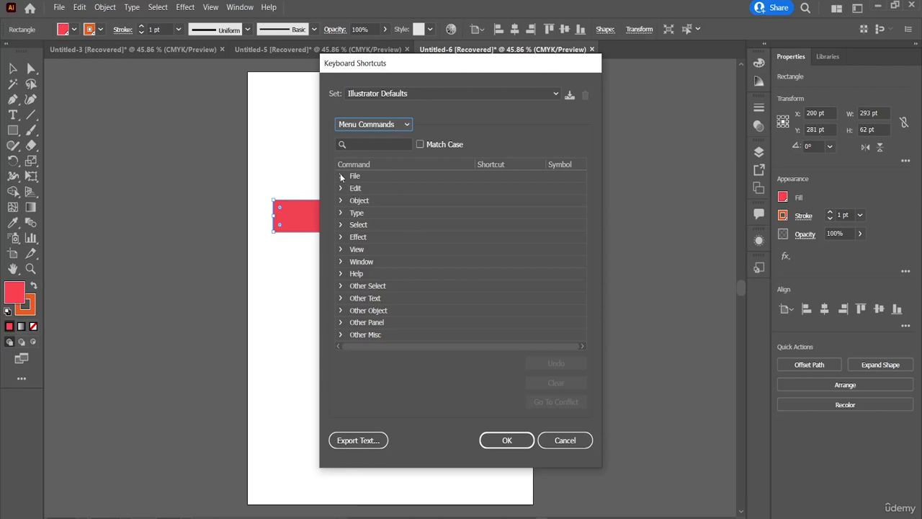
{"action": "left_click", "coordinate": [341, 177]}
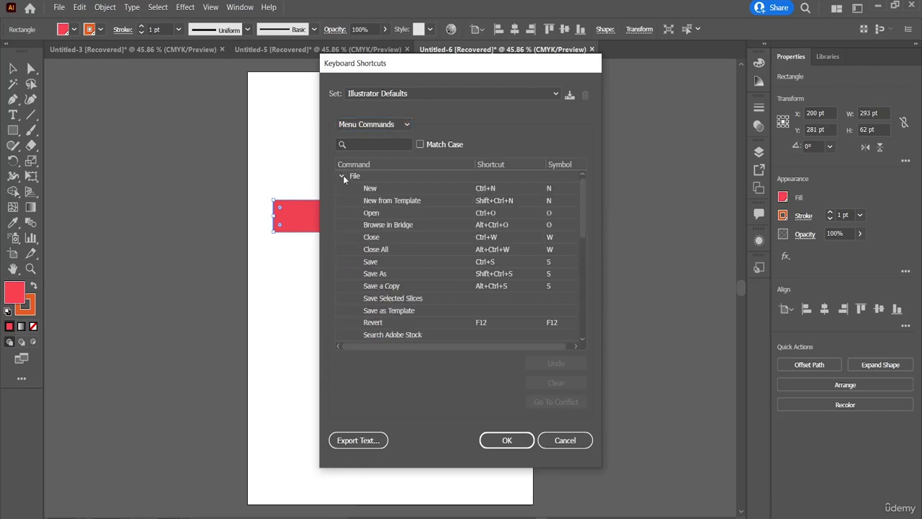
{"action": "left_click", "coordinate": [342, 175]}
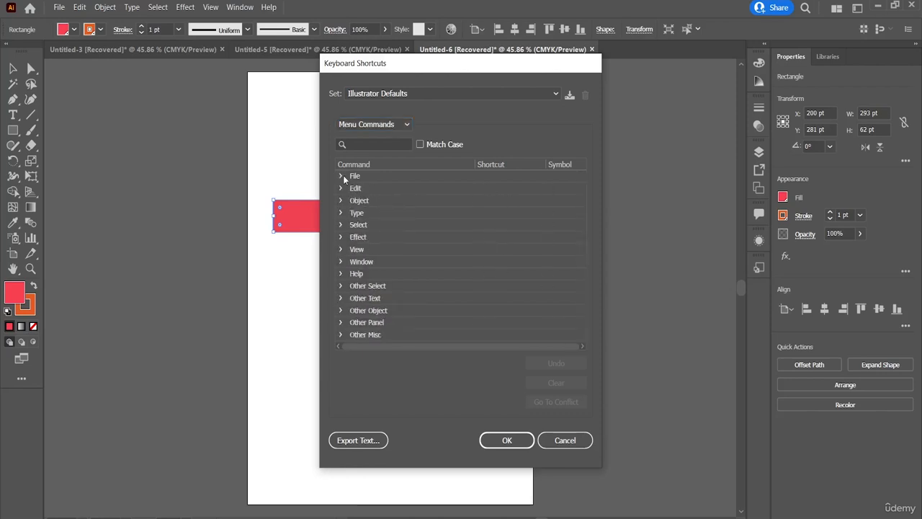
View the keyboard shortcuts of the File and Edit menu commands, and close the shortcut settings without changes
{"action": "left_click", "coordinate": [341, 176]}
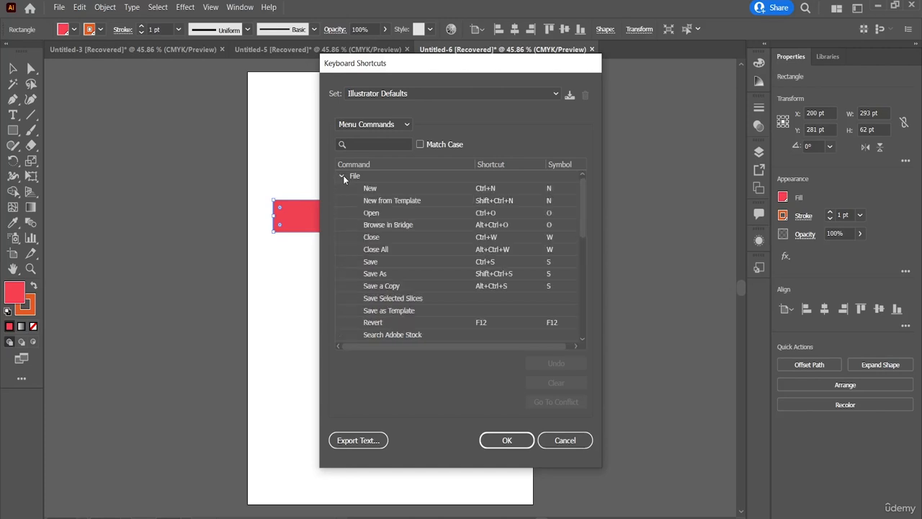
{"action": "left_click", "coordinate": [342, 176]}
{"action": "left_click", "coordinate": [341, 187]}
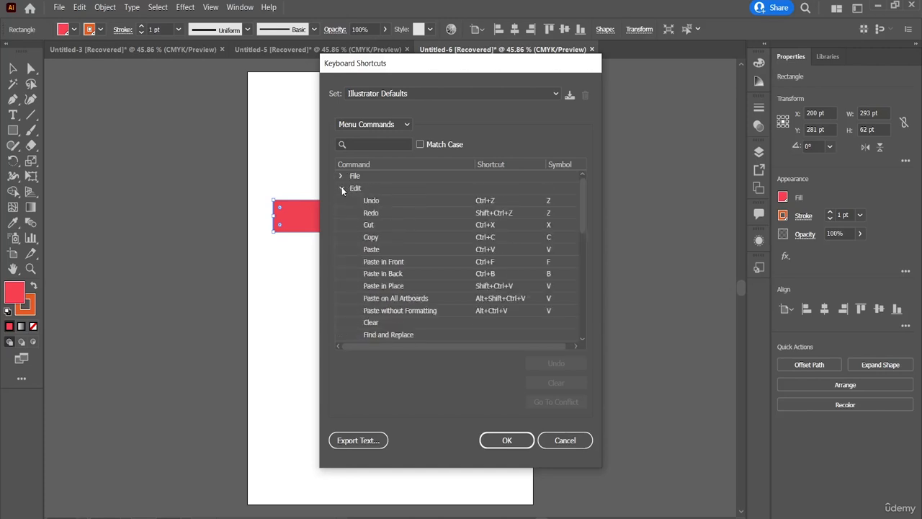
{"action": "left_click", "coordinate": [341, 188]}
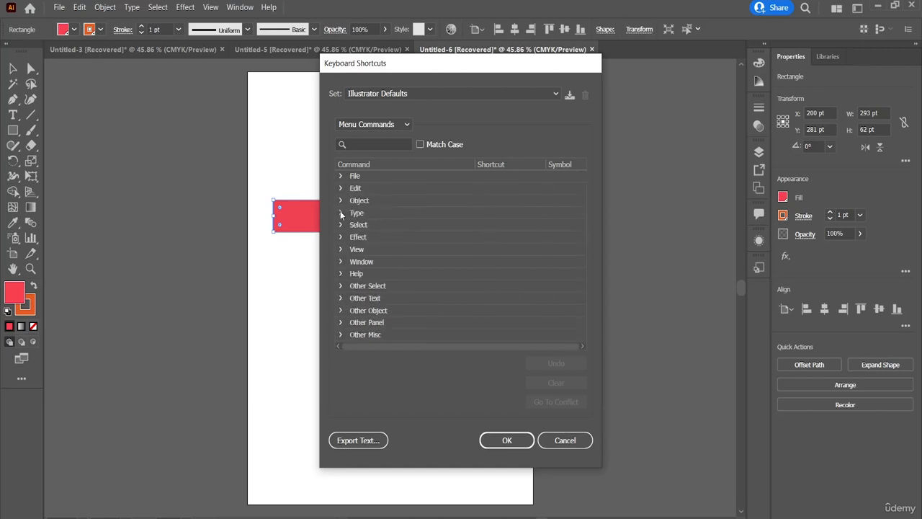
{"action": "left_click", "coordinate": [573, 440]}
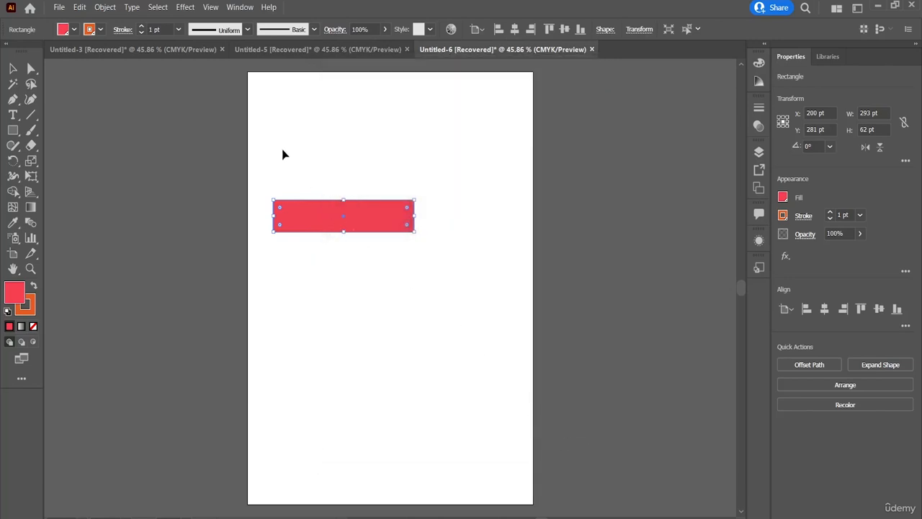
Try to import settings through My Settings, agreeing to replace the existing ones, and back out without importing anything
{"action": "left_click", "coordinate": [83, 6]}
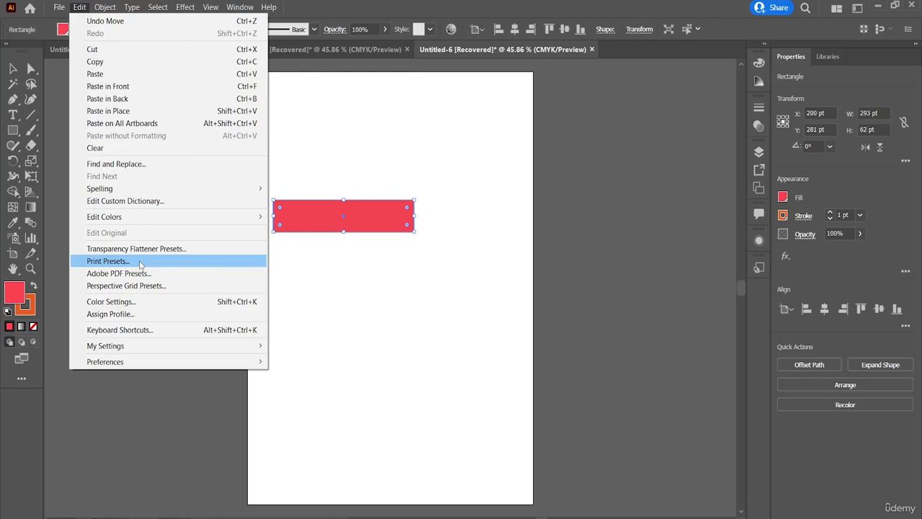
{"action": "mouse_move", "coordinate": [134, 349]}
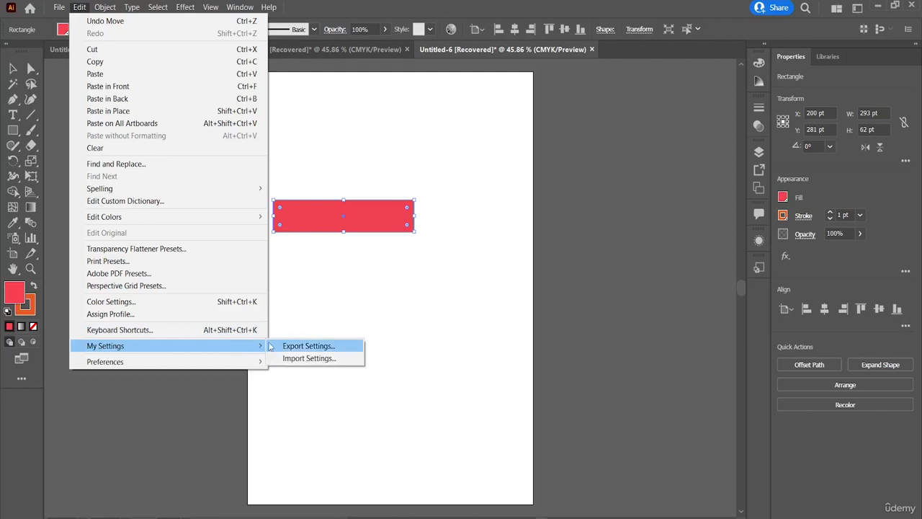
{"action": "left_click", "coordinate": [295, 362]}
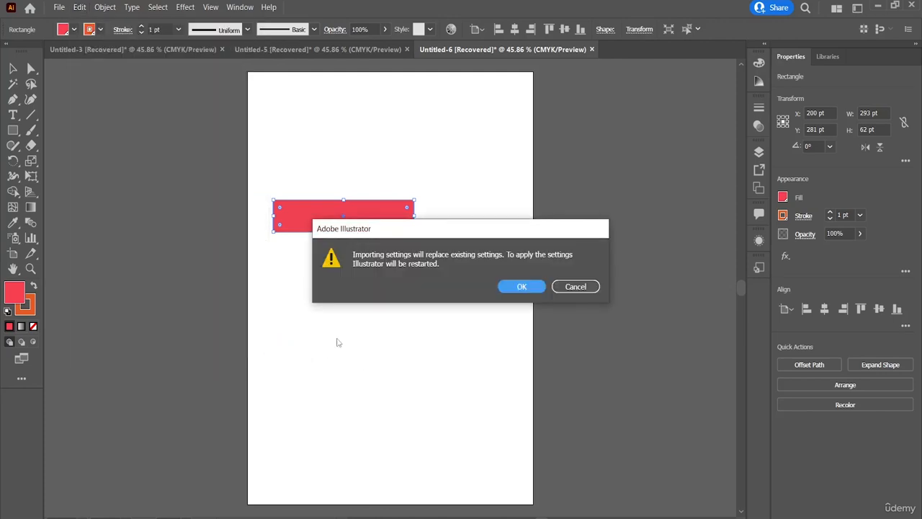
{"action": "left_click", "coordinate": [523, 290]}
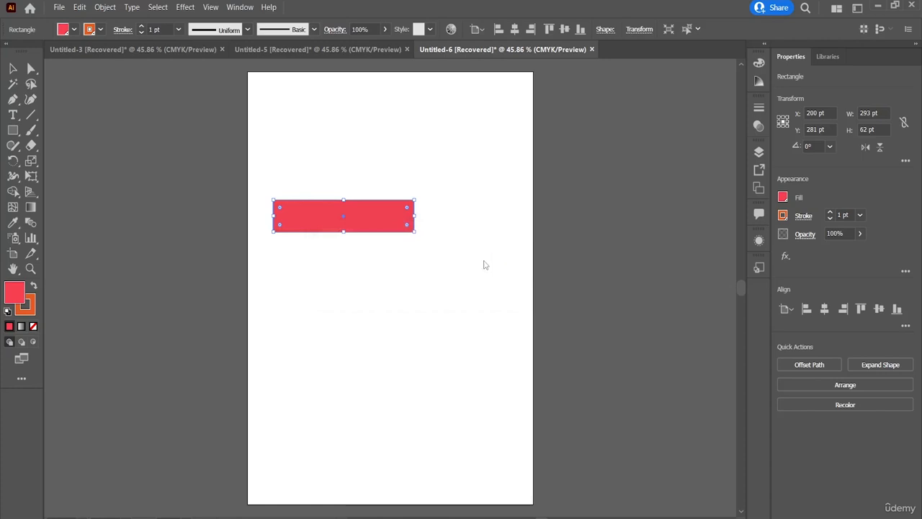
{"action": "left_click", "coordinate": [446, 9]}
Show the list of available Preferences categories
{"action": "left_click", "coordinate": [79, 7]}
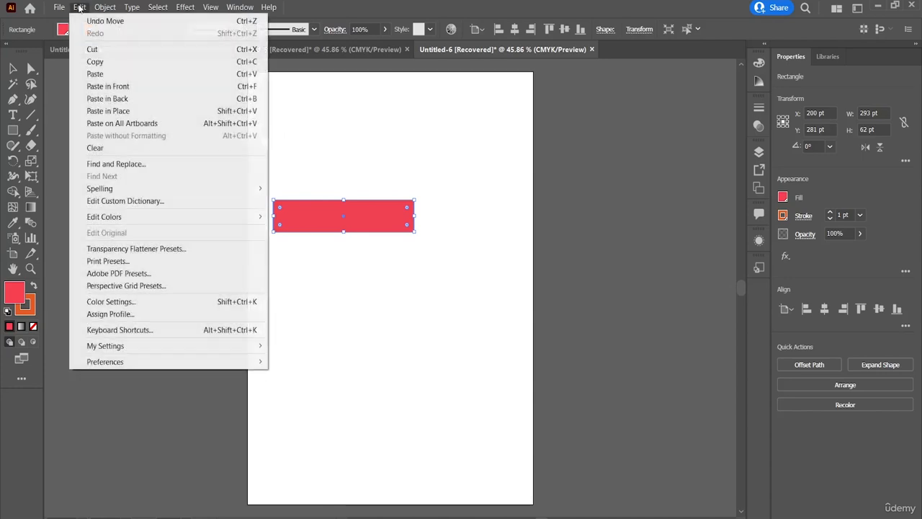
{"action": "mouse_move", "coordinate": [163, 358]}
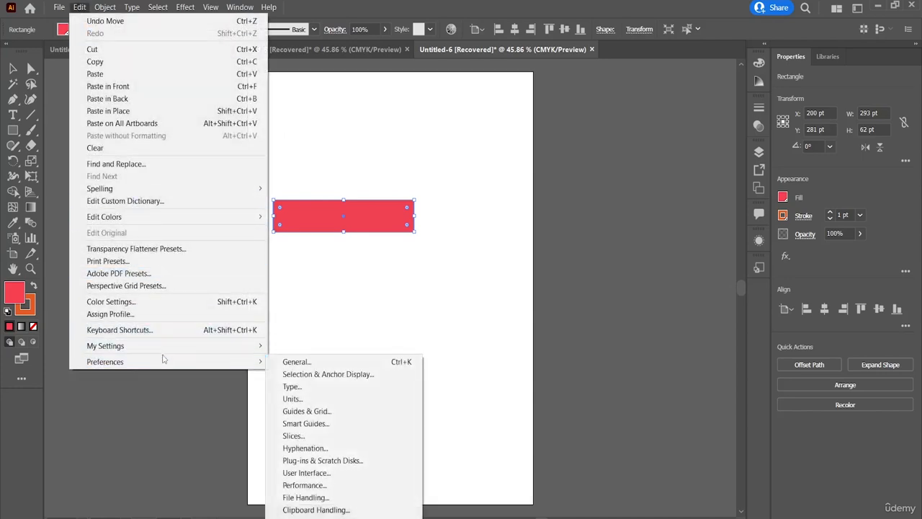
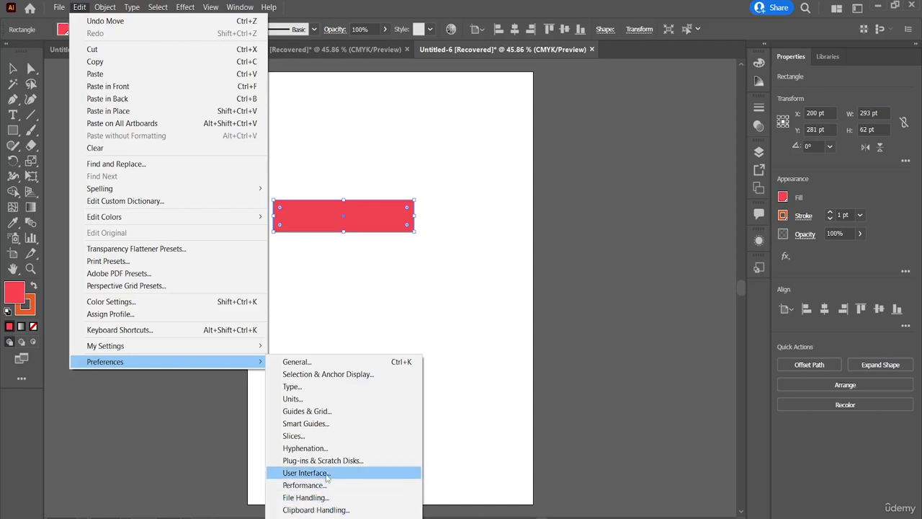
Try the largest UI scaling in the User Interface preferences, discard the change, and deselect the red rectangle
{"action": "left_click", "coordinate": [306, 472]}
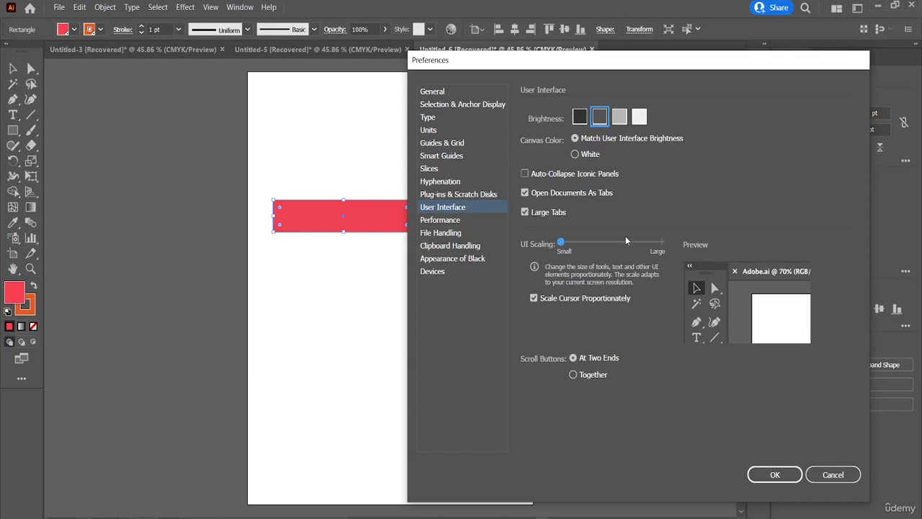
{"action": "left_click_drag", "start_coordinate": [625, 242], "coordinate": [660, 245]}
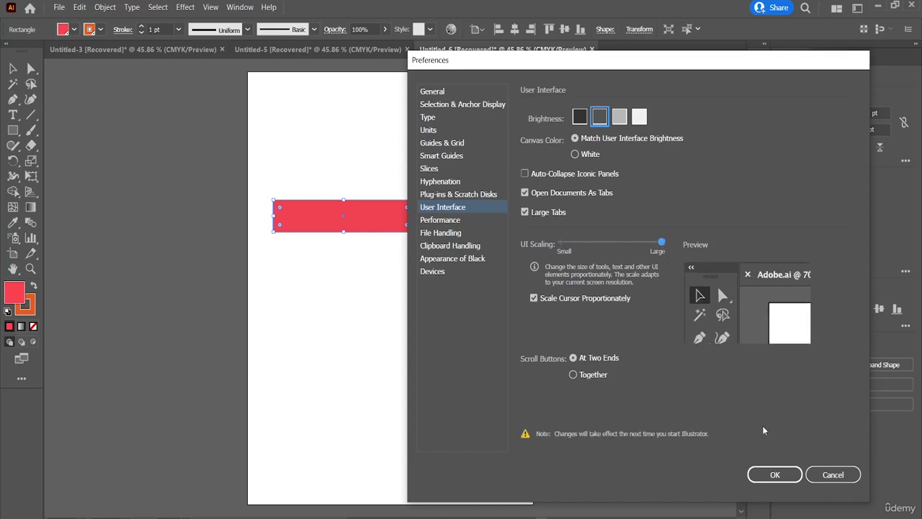
{"action": "left_click", "coordinate": [841, 475]}
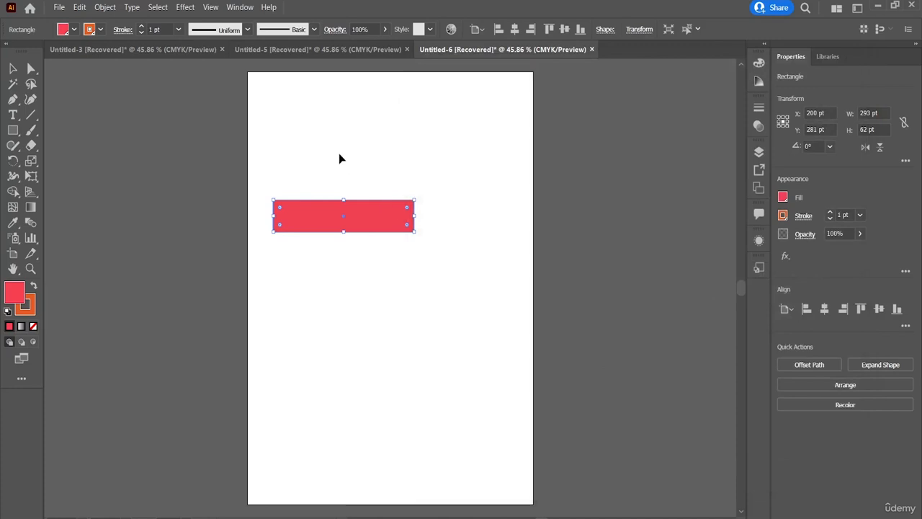
{"action": "left_click", "coordinate": [80, 9]}
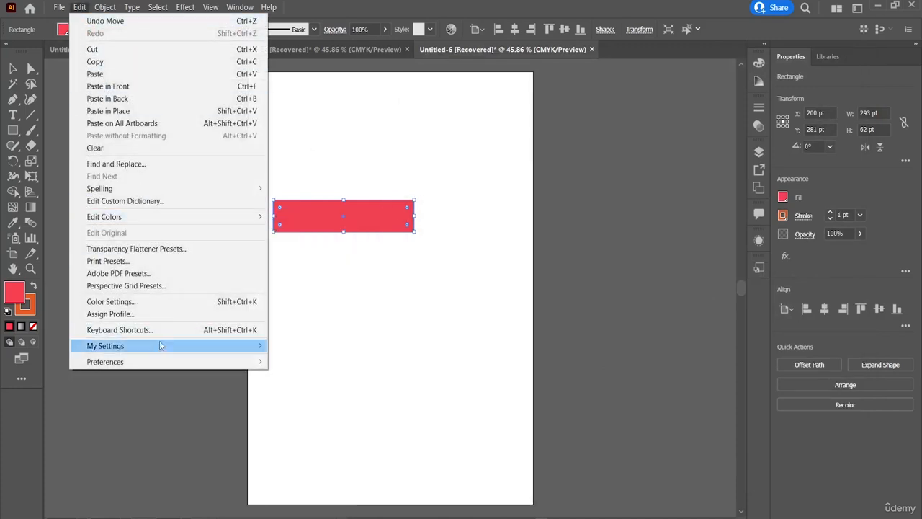
{"action": "left_click", "coordinate": [442, 268]}
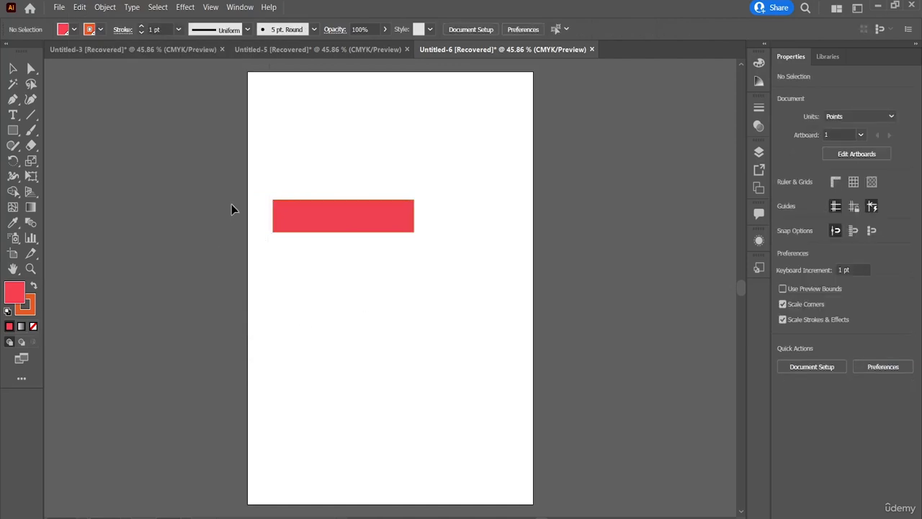
Draw a short slanted path about 89 by 44 pt above the red rectangle with the Curvature tool
{"action": "left_click", "coordinate": [34, 99]}
{"action": "left_click", "coordinate": [292, 120]}
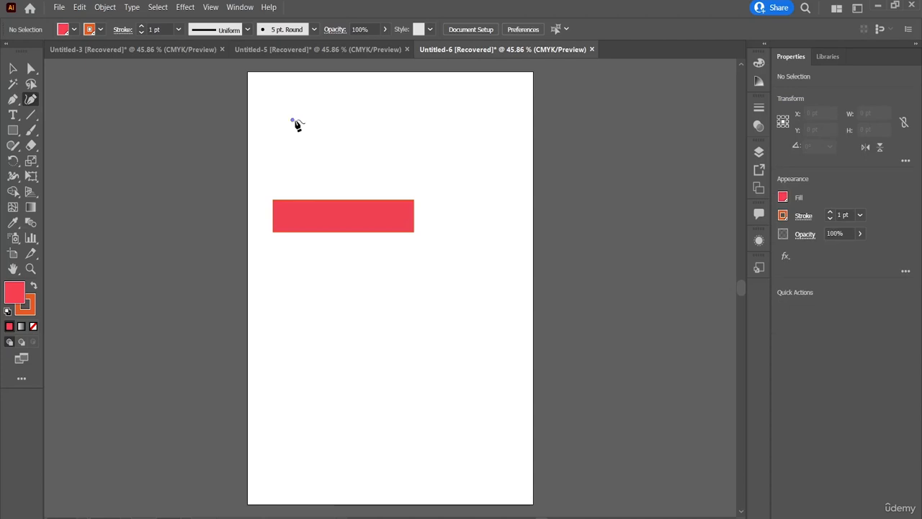
{"action": "left_click", "coordinate": [343, 113]}
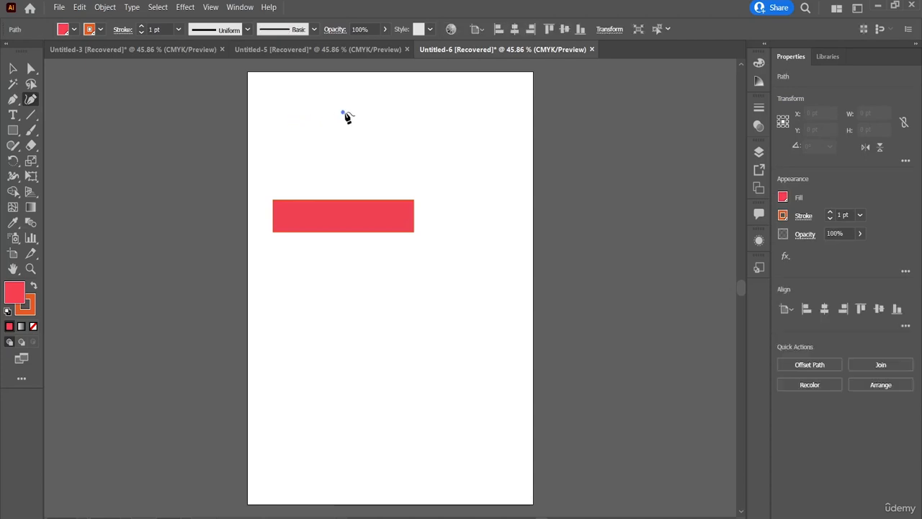
{"action": "left_click", "coordinate": [382, 113]}
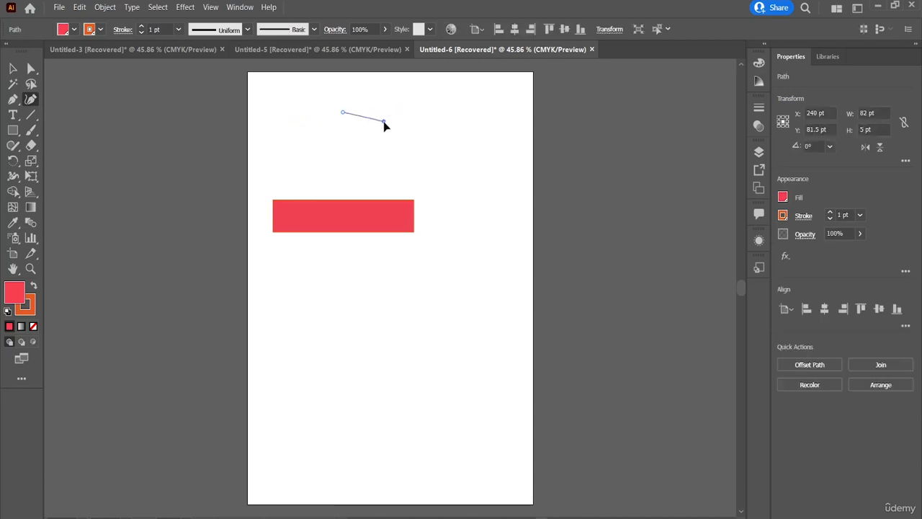
{"action": "left_click_drag", "start_coordinate": [385, 136], "coordinate": [385, 135]}
{"action": "key", "text": "Escape"}
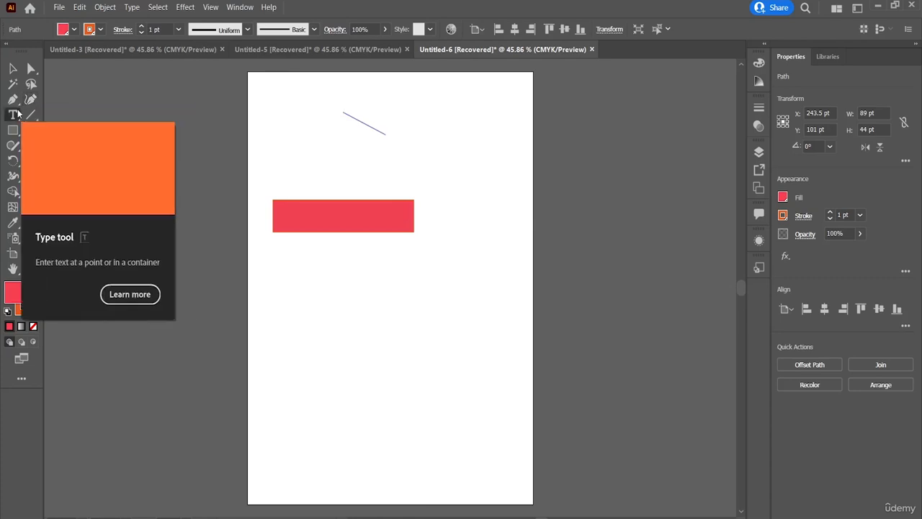
Add placeholder point text beside the slanted path with the Type tool
{"action": "left_click", "coordinate": [12, 115]}
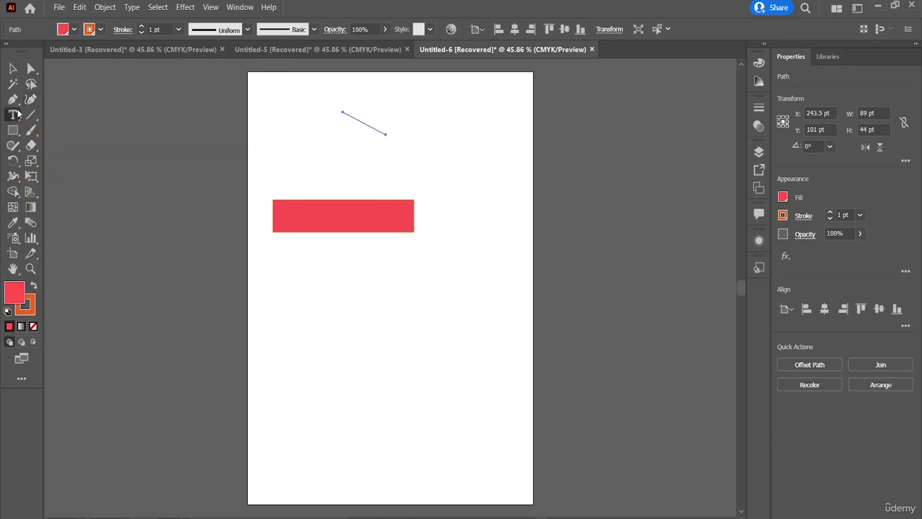
{"action": "left_click", "coordinate": [283, 120]}
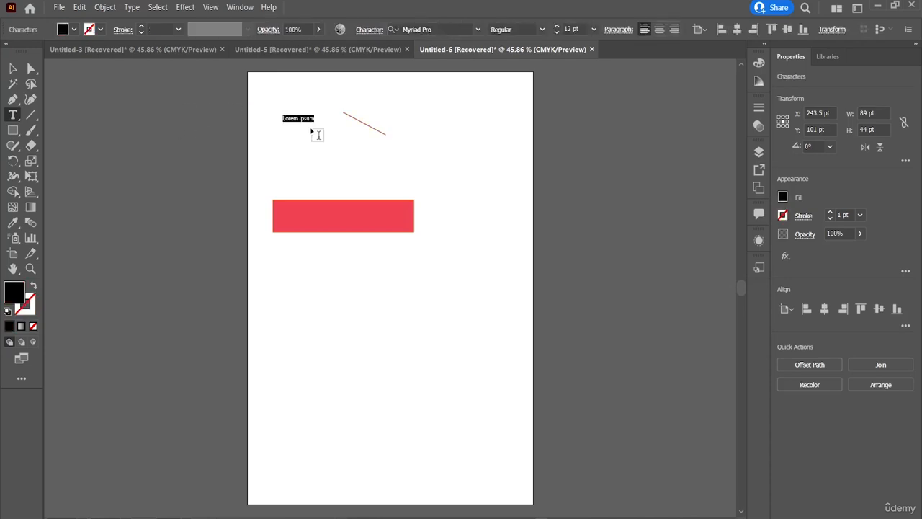
Try to create area text inside the red rectangle and on the empty artboard with the Area Type tool
{"action": "left_click", "coordinate": [14, 117]}
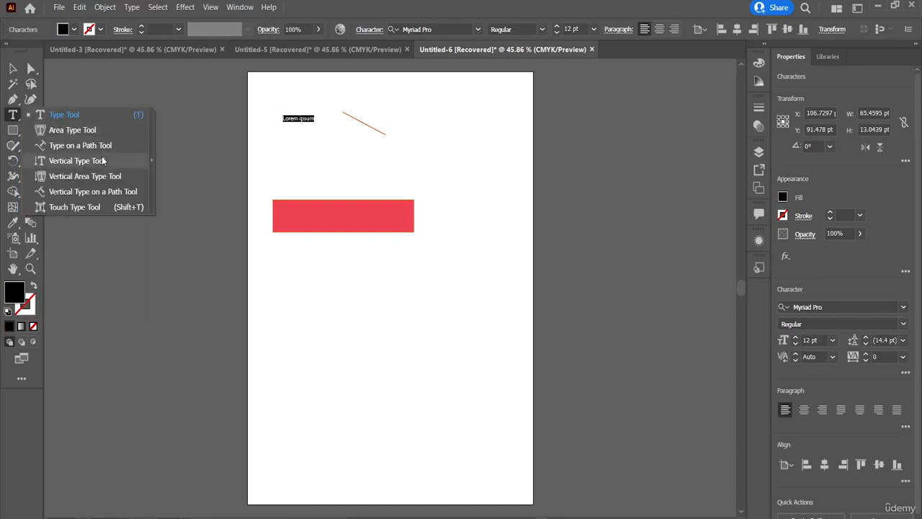
{"action": "left_click", "coordinate": [112, 130]}
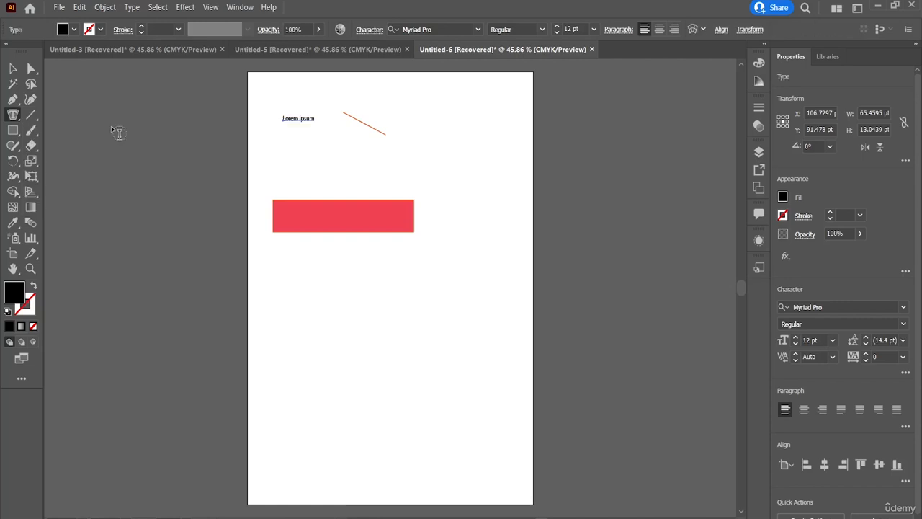
{"action": "left_click", "coordinate": [314, 221]}
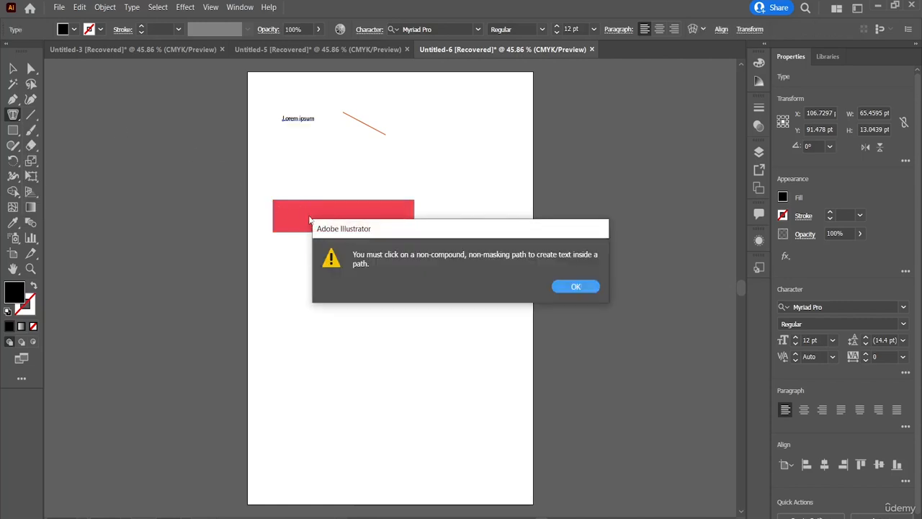
{"action": "left_click", "coordinate": [584, 287]}
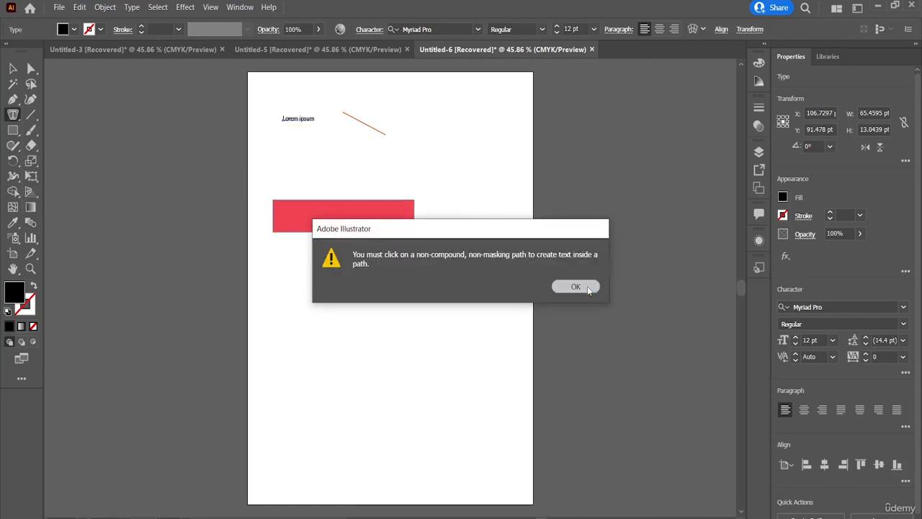
{"action": "left_click", "coordinate": [467, 167]}
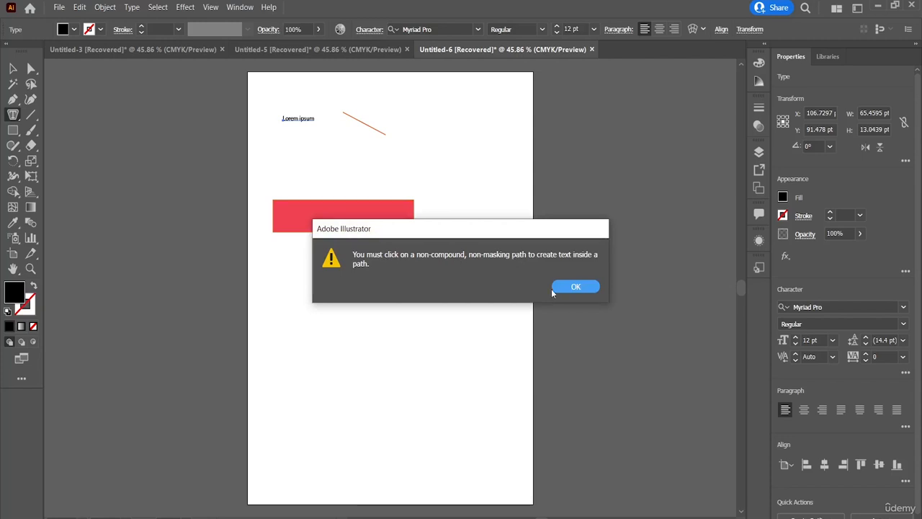
{"action": "left_click", "coordinate": [584, 290]}
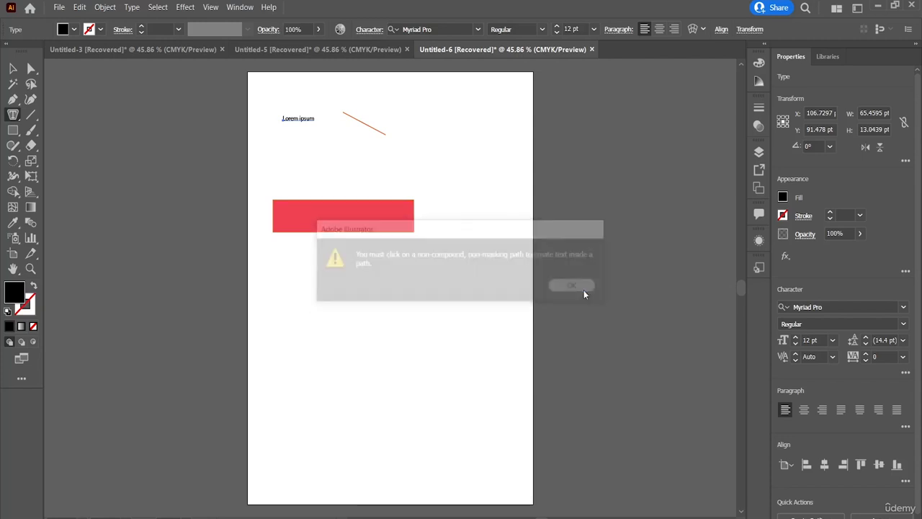
Draw an ellipse about 253.5 by 208 pt below the red rectangle and fill it with placeholder area text
{"action": "left_click", "coordinate": [13, 130]}
{"action": "left_click", "coordinate": [66, 160]}
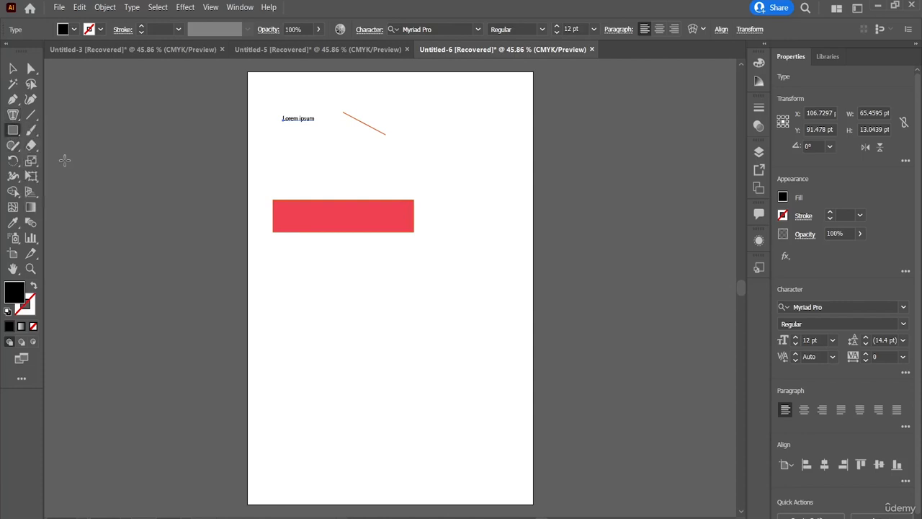
{"action": "left_click_drag", "start_coordinate": [272, 272], "coordinate": [395, 379]}
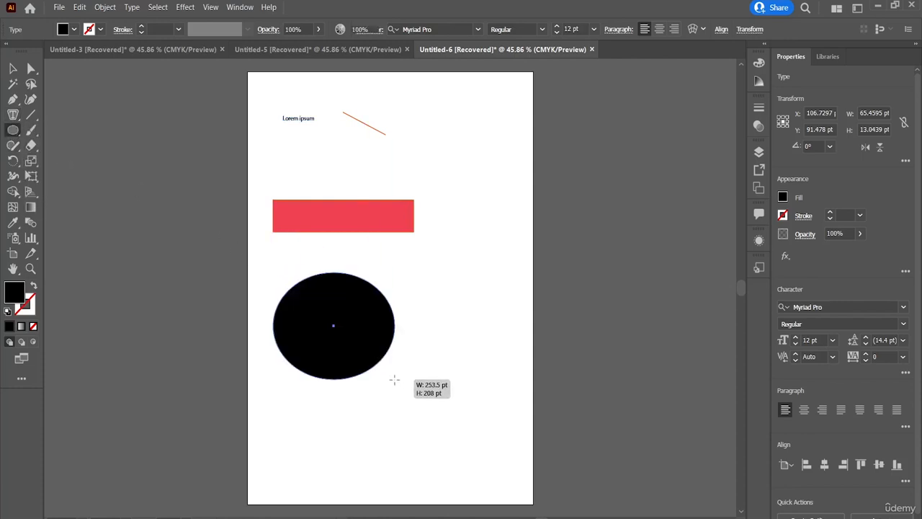
{"action": "left_click", "coordinate": [13, 114]}
{"action": "left_click", "coordinate": [51, 133]}
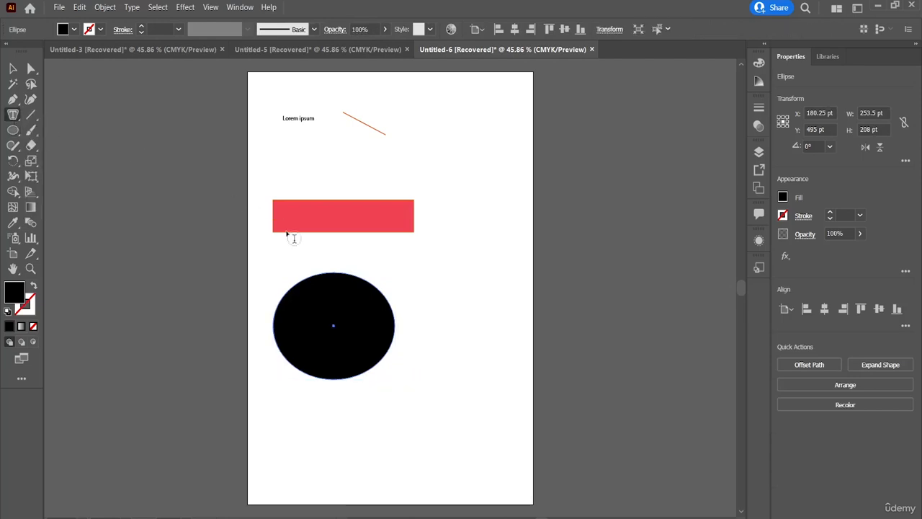
{"action": "left_click", "coordinate": [339, 274]}
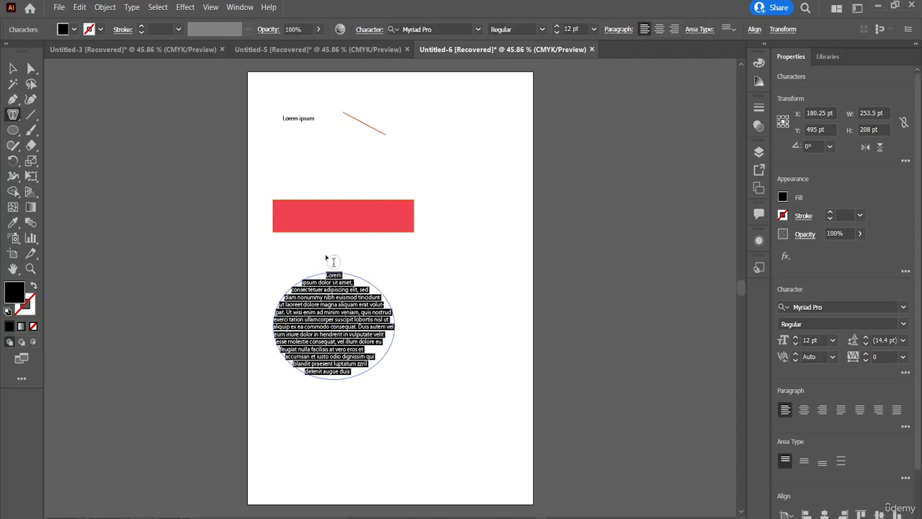
Run placeholder text along the red rectangle's outline with the Type on a Path tool
{"action": "left_click", "coordinate": [12, 114]}
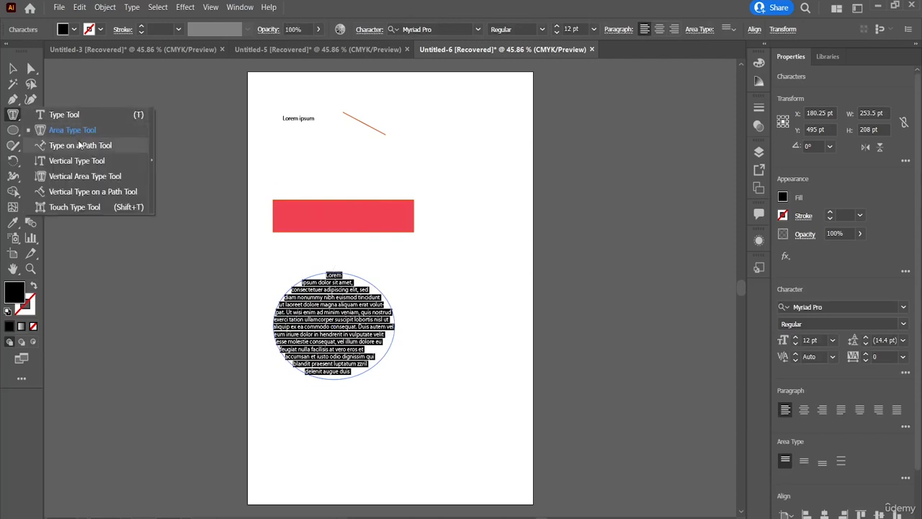
{"action": "left_click", "coordinate": [84, 149]}
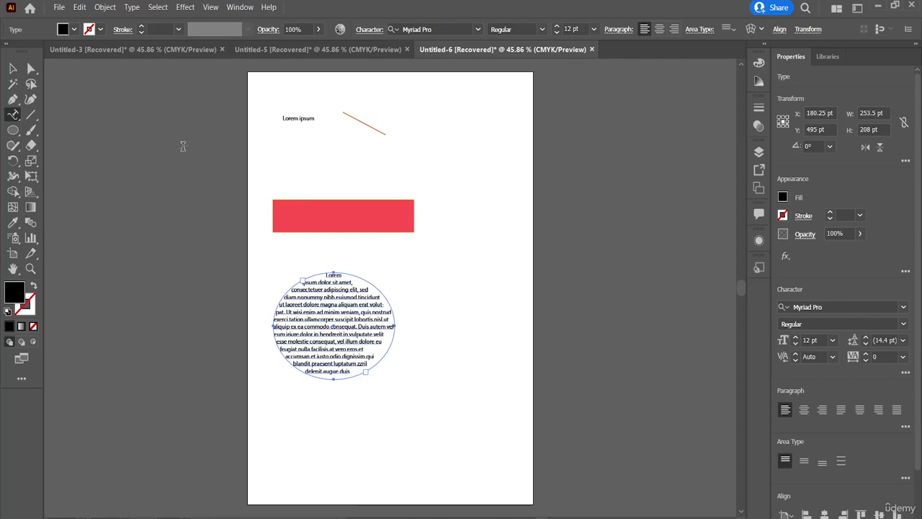
{"action": "left_click", "coordinate": [290, 199]}
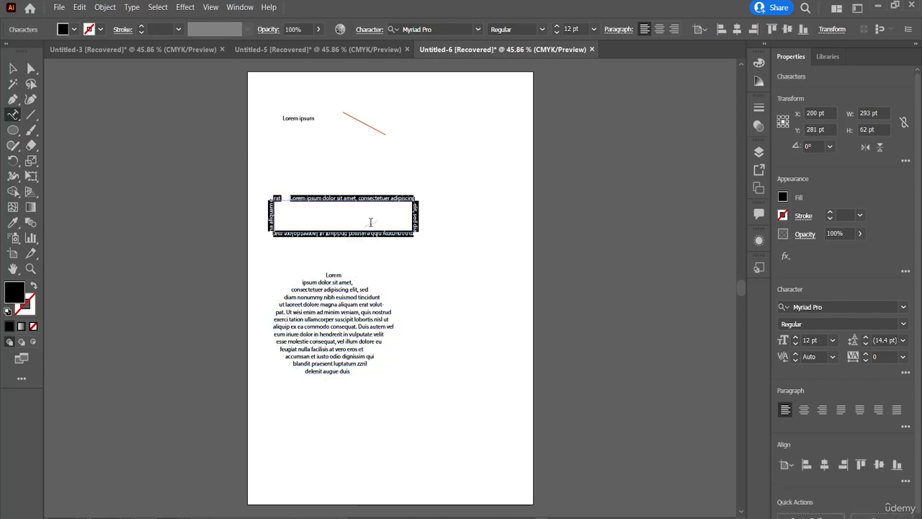
Add vertical placeholder text to the right of the slanted path with the Vertical Type tool
{"action": "left_click", "coordinate": [16, 119]}
{"action": "left_click", "coordinate": [17, 119]}
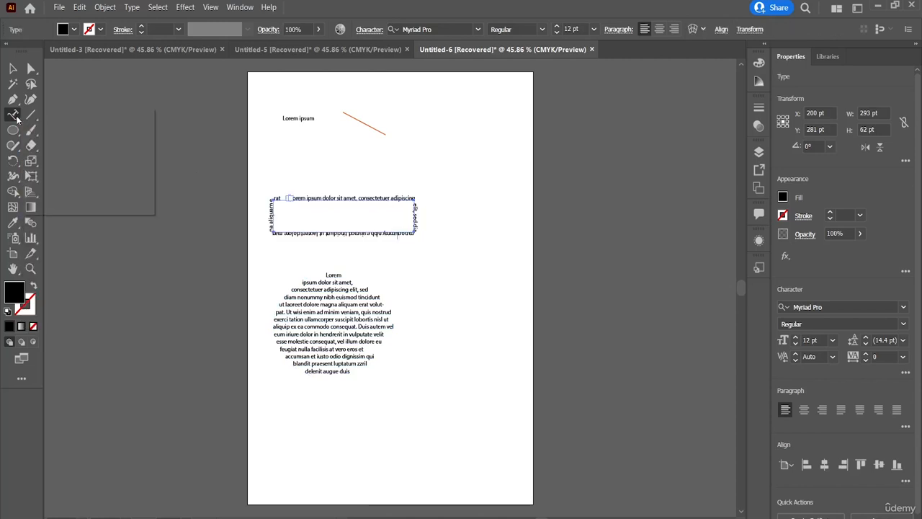
{"action": "left_click", "coordinate": [78, 162]}
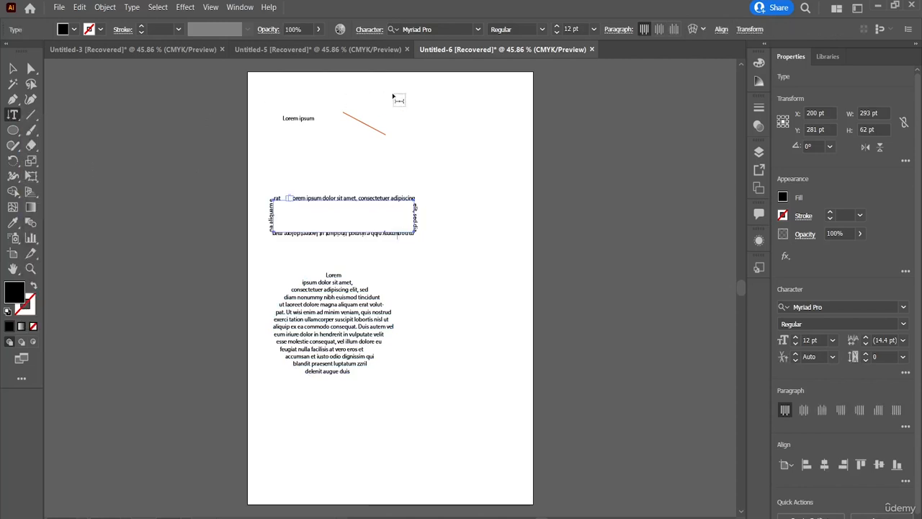
{"action": "left_click", "coordinate": [436, 107]}
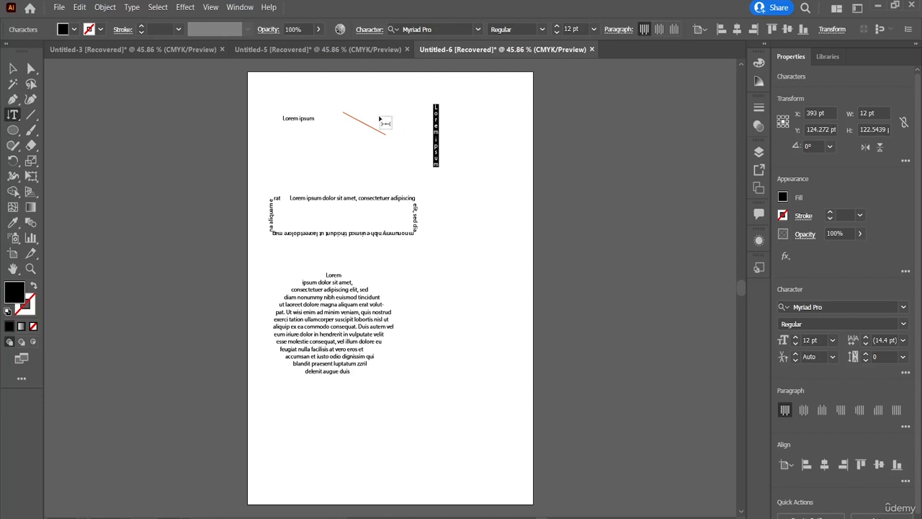
Draw an ellipse about 150 by 172 pt beside the round text block and fill it with vertical area placeholder text
{"action": "left_click", "coordinate": [7, 115]}
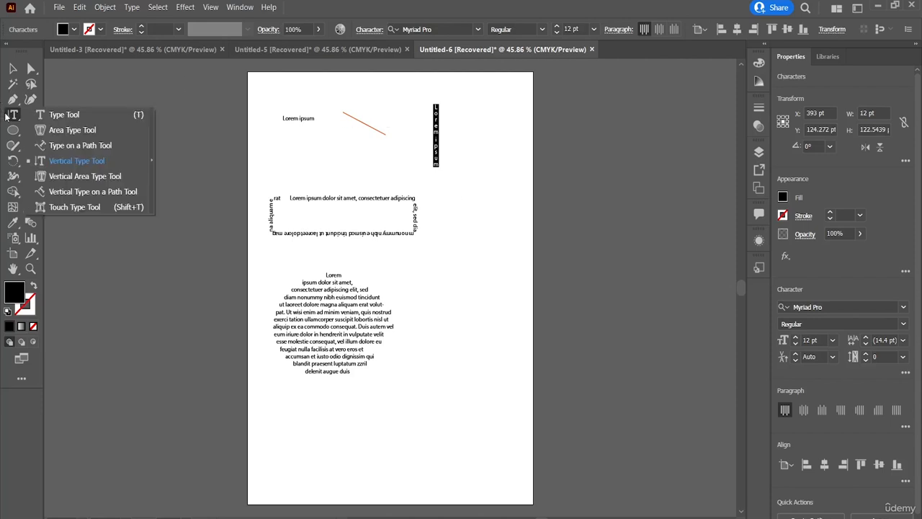
{"action": "left_click", "coordinate": [75, 178]}
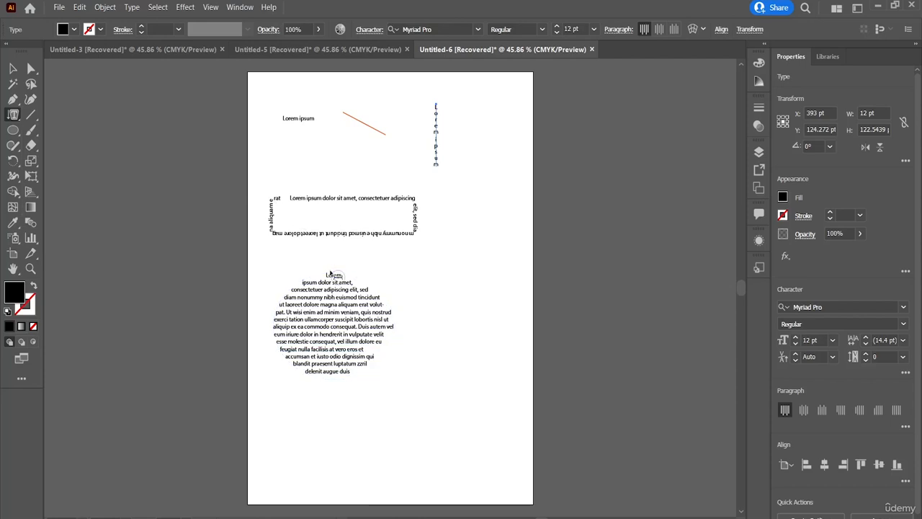
{"action": "left_click", "coordinate": [332, 272]}
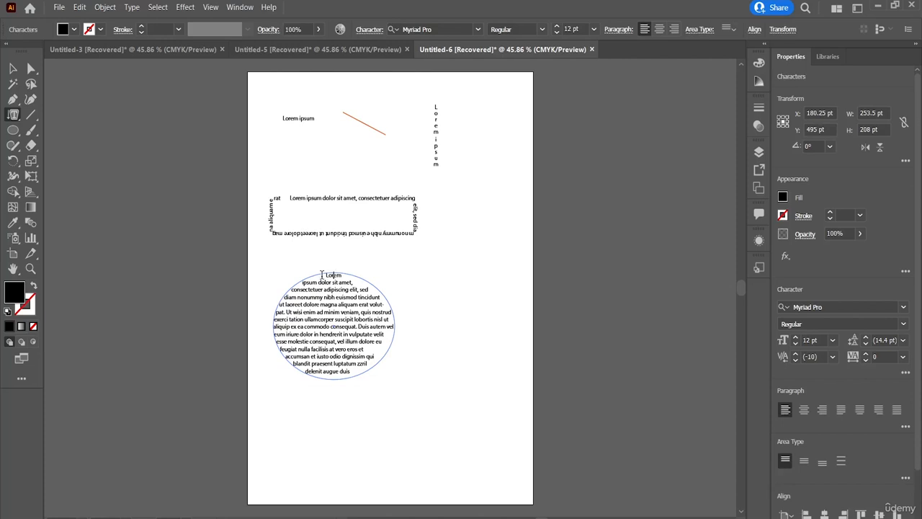
{"action": "left_click", "coordinate": [13, 130]}
{"action": "left_click_drag", "start_coordinate": [425, 276], "coordinate": [498, 366]}
{"action": "left_click", "coordinate": [16, 115]}
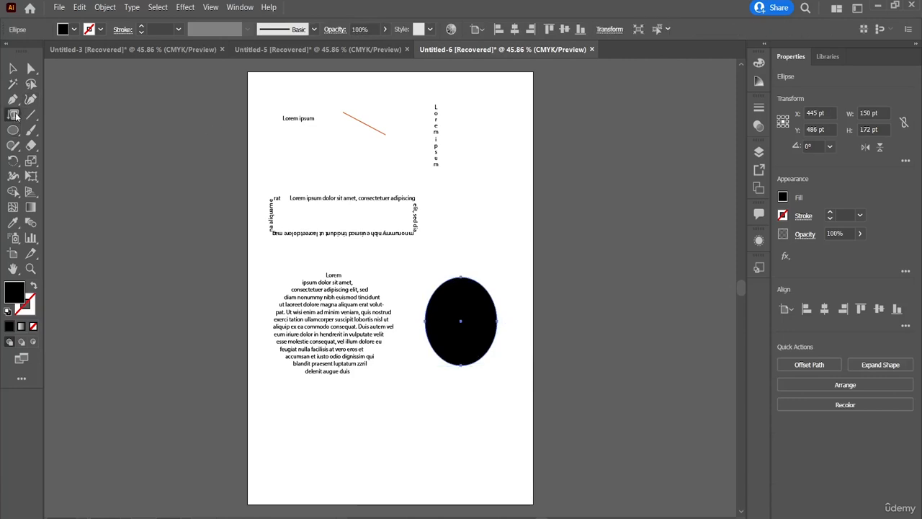
{"action": "left_click", "coordinate": [467, 279]}
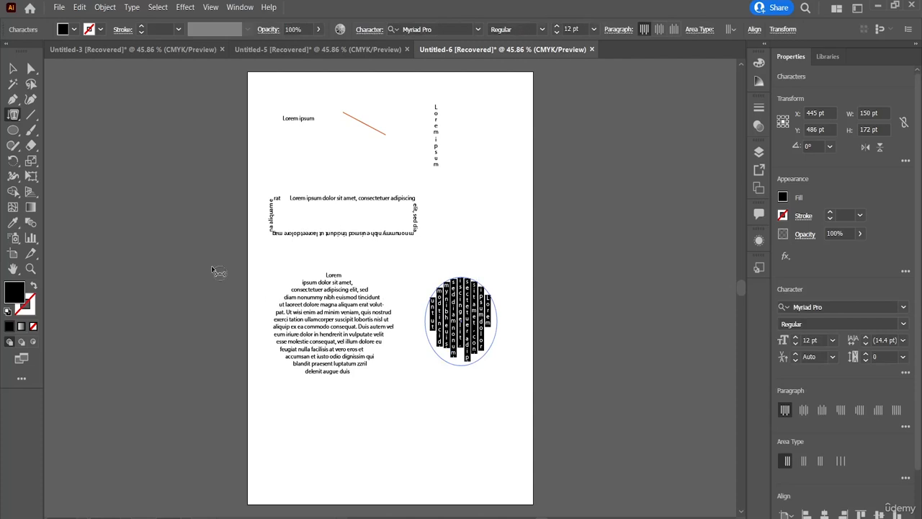
Try to place vertical path text along the edge of the ellipse filled with vertical text
{"action": "left_click", "coordinate": [14, 116]}
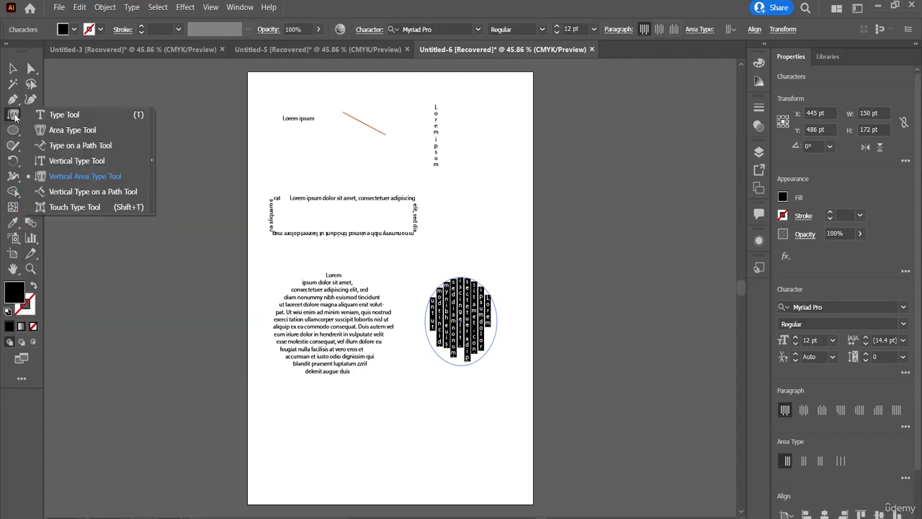
{"action": "left_click", "coordinate": [76, 193]}
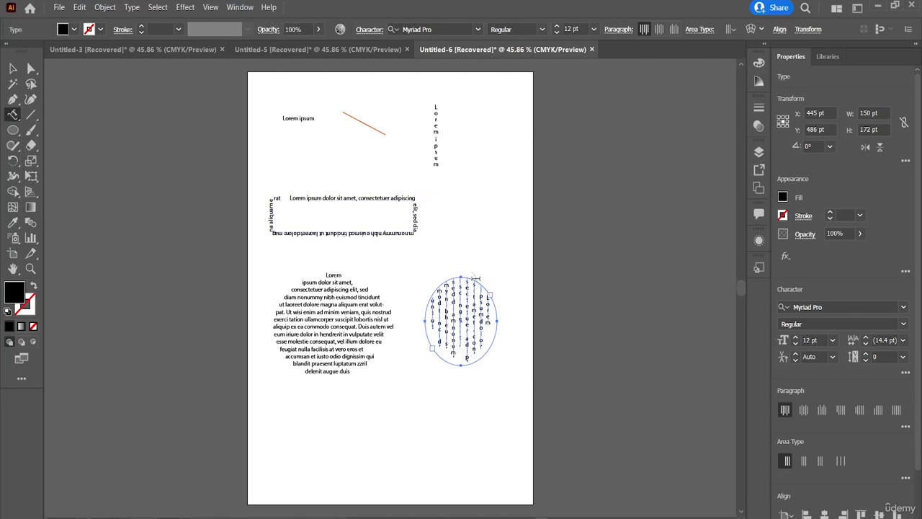
{"action": "left_click", "coordinate": [476, 278]}
{"action": "left_click", "coordinate": [561, 288]}
Draw an ellipse about 98 by 109 pt above the oval vertical text block and run vertical placeholder text along its outline
{"action": "left_click", "coordinate": [14, 132]}
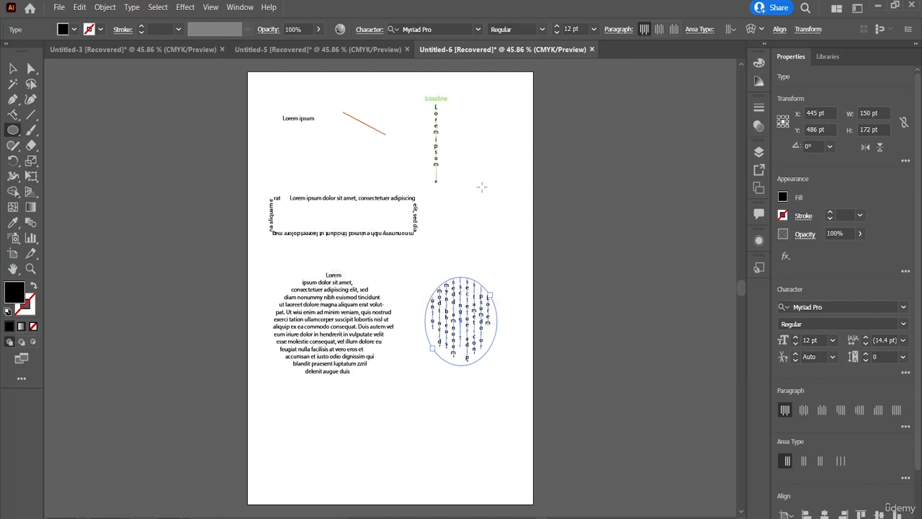
{"action": "mouse_move", "coordinate": [496, 189]}
{"action": "left_mouse_down"}
{"action": "mouse_move", "coordinate": [464, 244]}
{"action": "mouse_move", "coordinate": [450, 245]}
{"action": "left_mouse_up"}
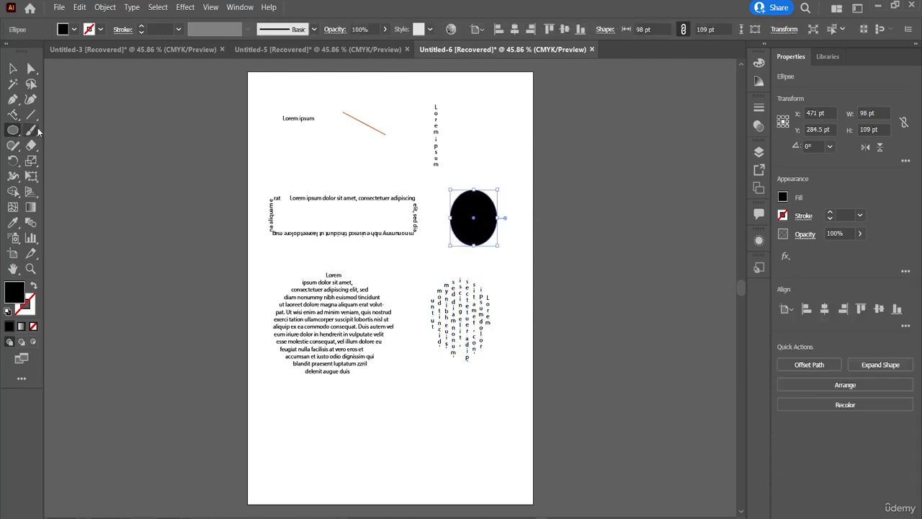
{"action": "left_click", "coordinate": [13, 115]}
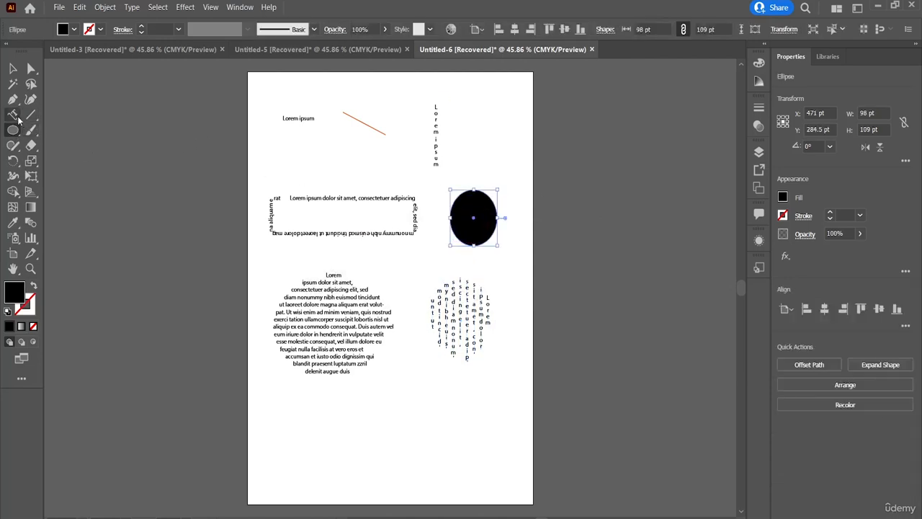
{"action": "left_click", "coordinate": [494, 199]}
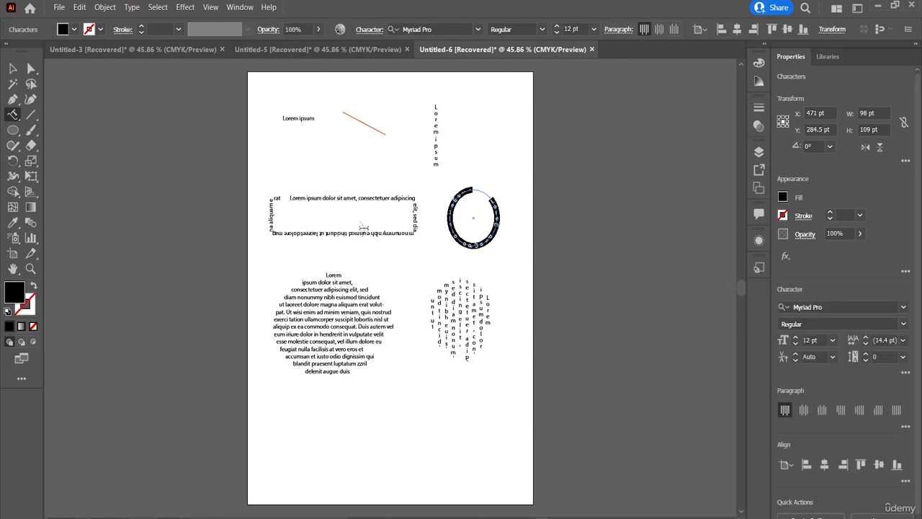
Pick individual characters in the ring-shaped path text and the vertical text with the Touch Type tool, and clear the selection
{"action": "right_click", "coordinate": [17, 121]}
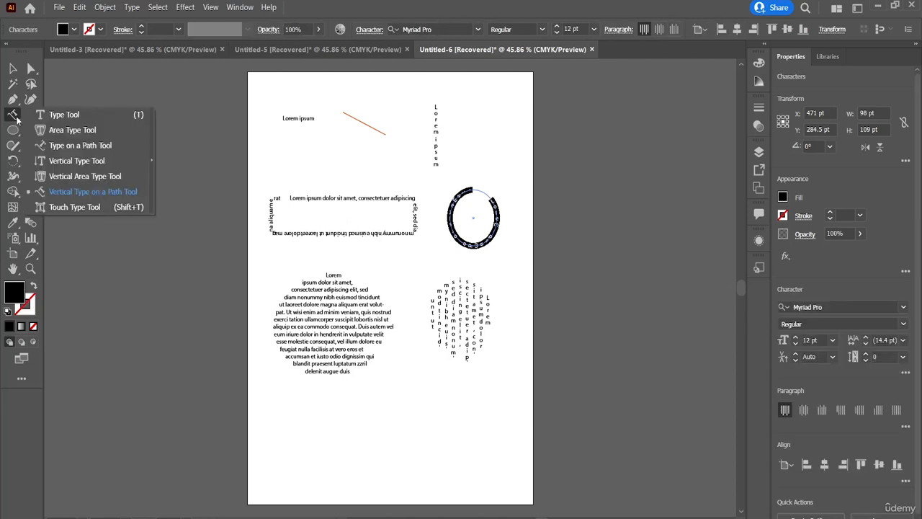
{"action": "left_click", "coordinate": [101, 208]}
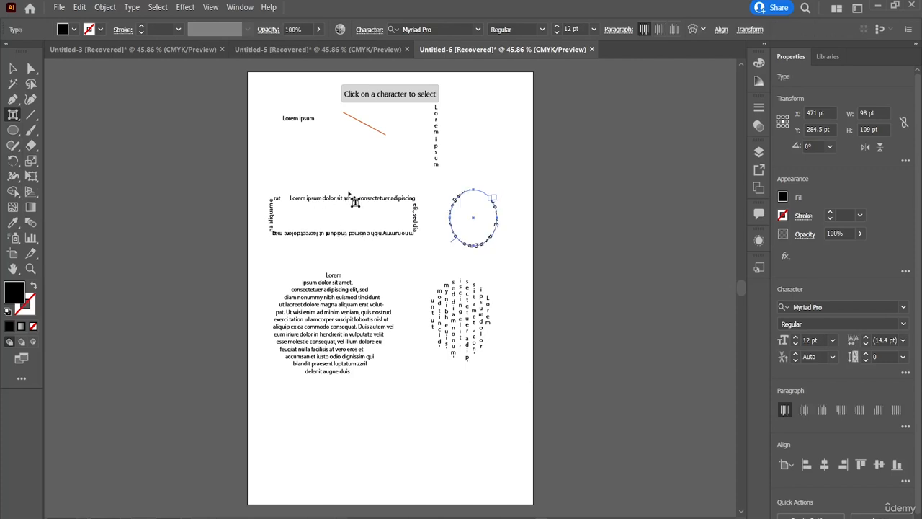
{"action": "left_click", "coordinate": [488, 204]}
{"action": "left_click", "coordinate": [436, 126]}
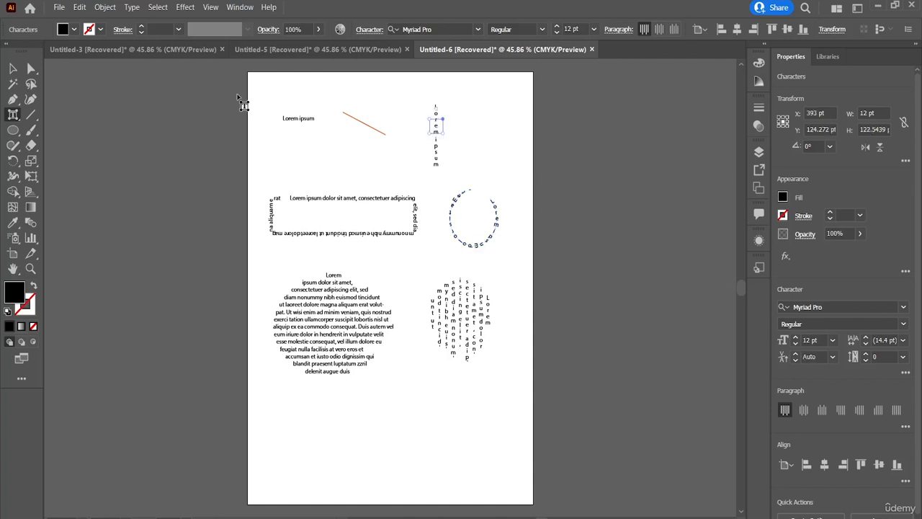
{"action": "key", "text": "ctrl+shift+a"}
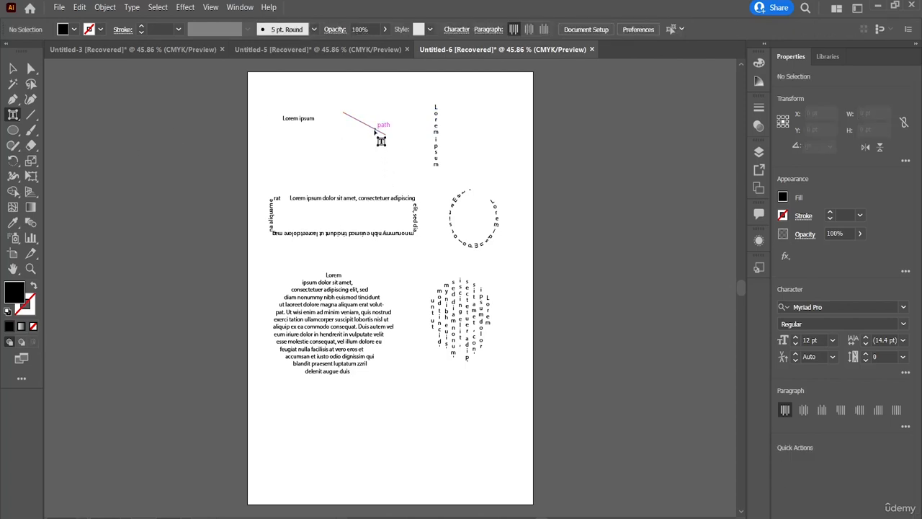
Draw a line segment about 187 pt long at about 7.7° across the vertical text, and cancel the line segment options
{"action": "left_click", "coordinate": [34, 122]}
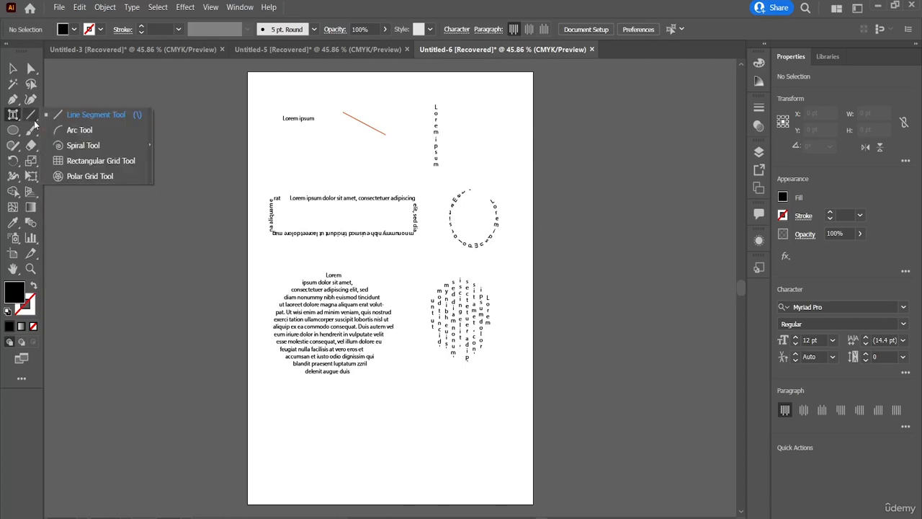
{"action": "left_click", "coordinate": [96, 114]}
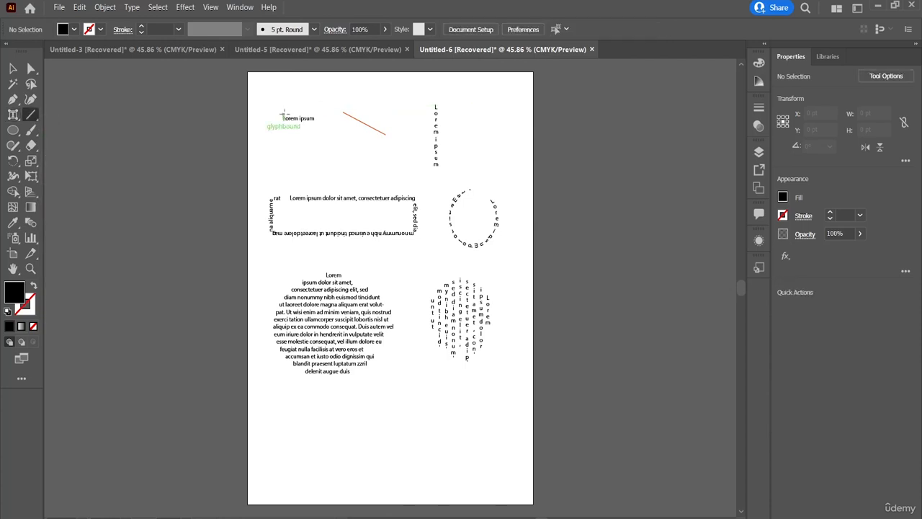
{"action": "mouse_move", "coordinate": [282, 113]}
{"action": "left_mouse_down"}
{"action": "mouse_move", "coordinate": [321, 145]}
{"action": "mouse_move", "coordinate": [351, 152]}
{"action": "mouse_move", "coordinate": [468, 143]}
{"action": "left_mouse_up"}
{"action": "left_click", "coordinate": [477, 123]}
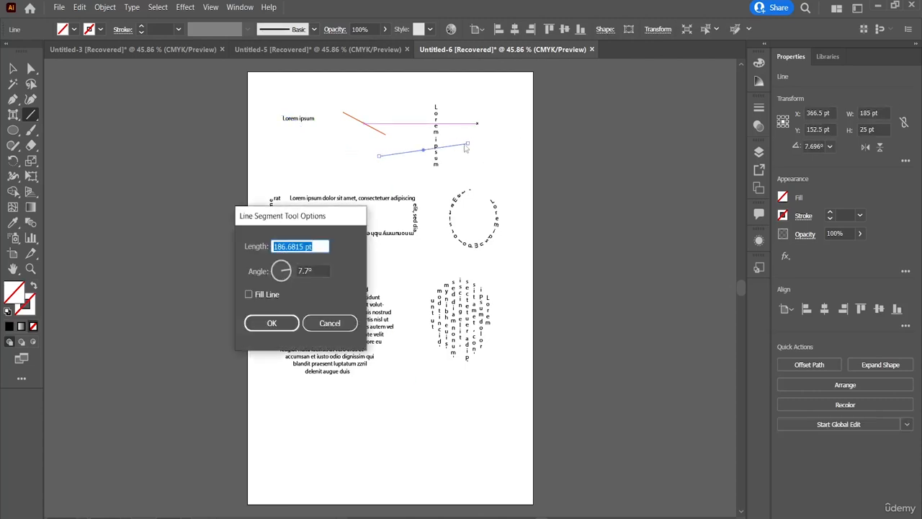
{"action": "left_click", "coordinate": [317, 328]}
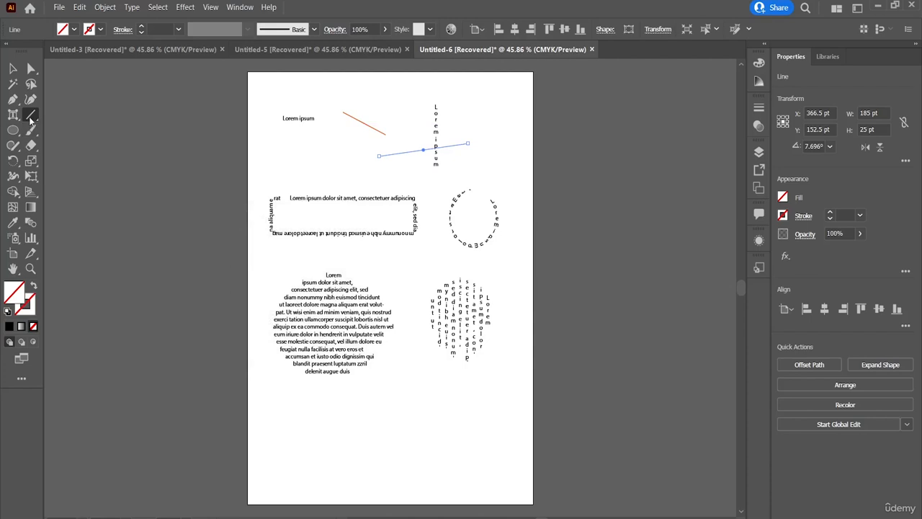
Open and dismiss the Arc tool's options, and draw an arc about 191 by 202 pt crossing the vertical text
{"action": "left_click_drag", "start_coordinate": [31, 121], "coordinate": [65, 130]}
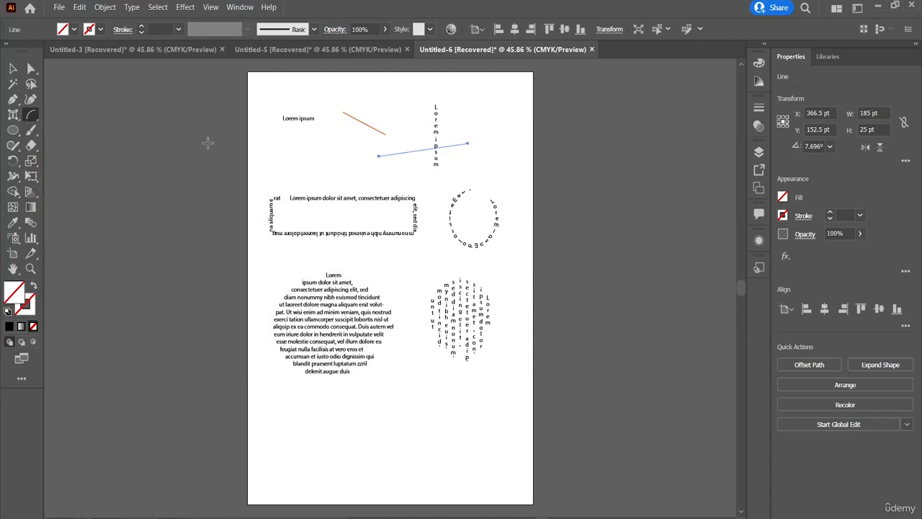
{"action": "left_click", "coordinate": [256, 150]}
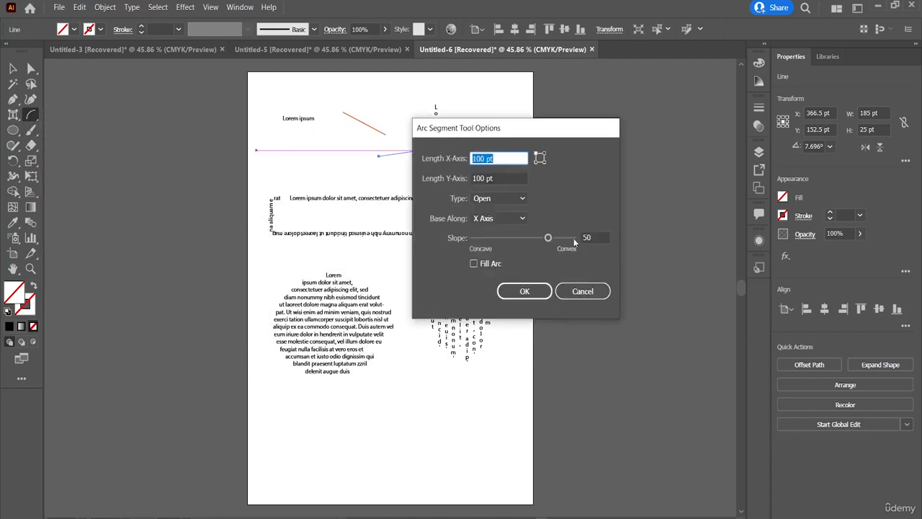
{"action": "left_click", "coordinate": [582, 290]}
{"action": "left_click_drag", "start_coordinate": [314, 155], "coordinate": [472, 137]}
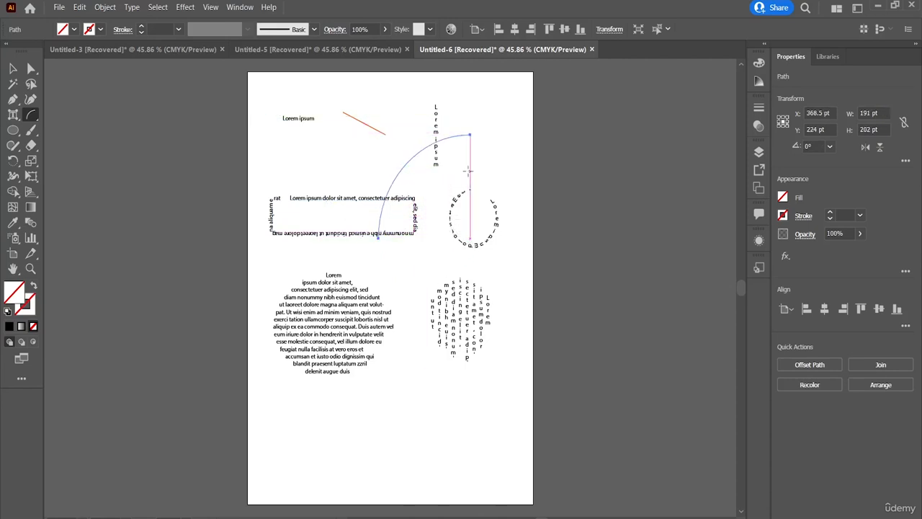
{"action": "left_click", "coordinate": [467, 171]}
{"action": "left_click", "coordinate": [602, 295]}
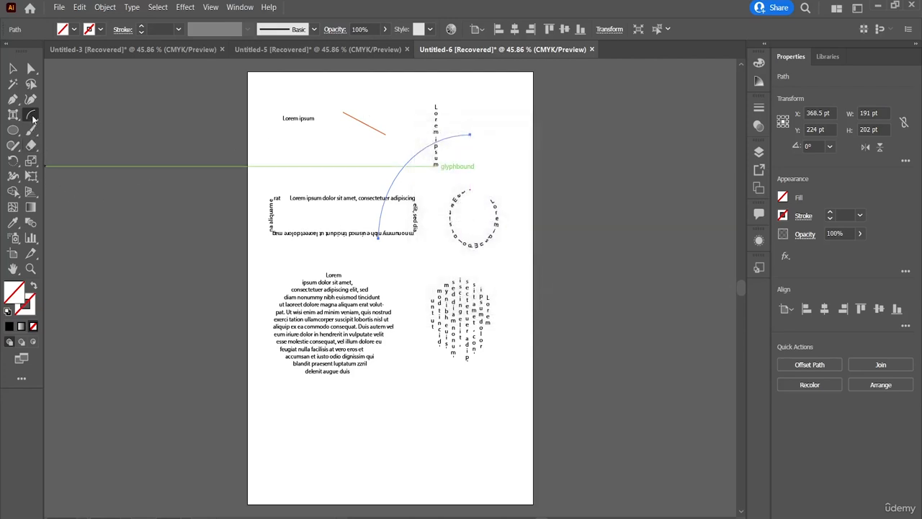
Draw a spiral about 192 by 162 pt over the round text block and fill it with area placeholder text
{"action": "left_click_drag", "start_coordinate": [31, 115], "coordinate": [64, 145]}
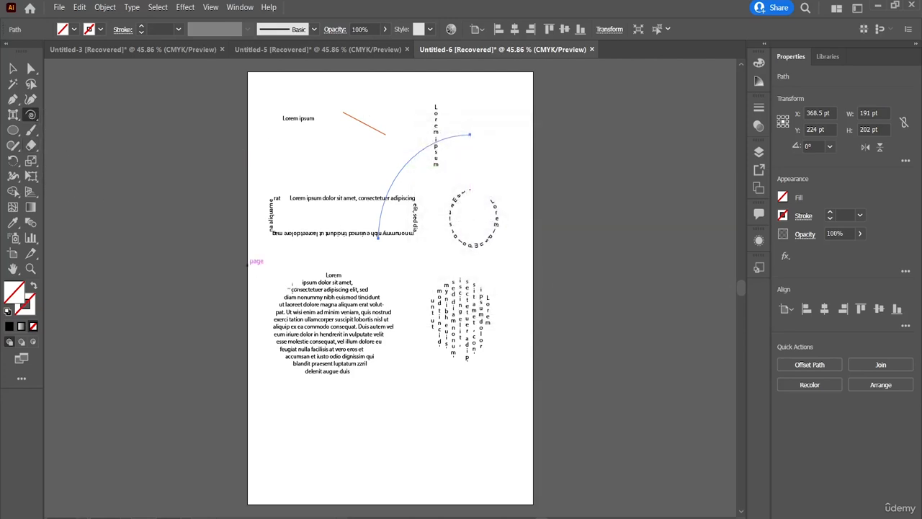
{"action": "mouse_move", "coordinate": [317, 303]}
{"action": "left_mouse_down"}
{"action": "mouse_move", "coordinate": [429, 325]}
{"action": "mouse_move", "coordinate": [371, 322]}
{"action": "left_mouse_up"}
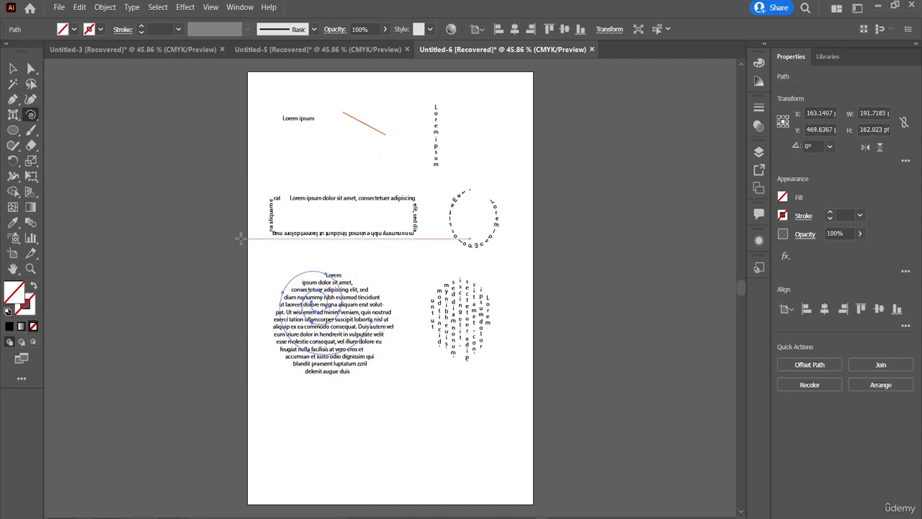
{"action": "left_click", "coordinate": [14, 117]}
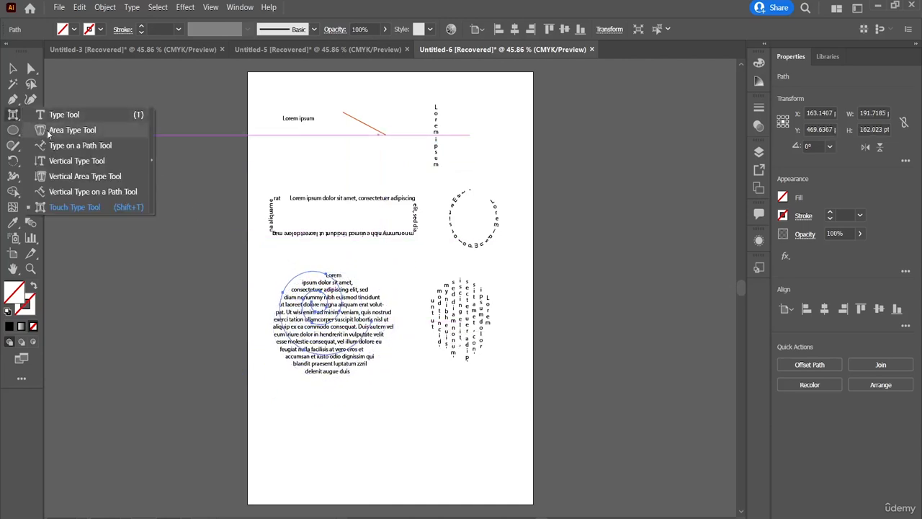
{"action": "left_click", "coordinate": [72, 131]}
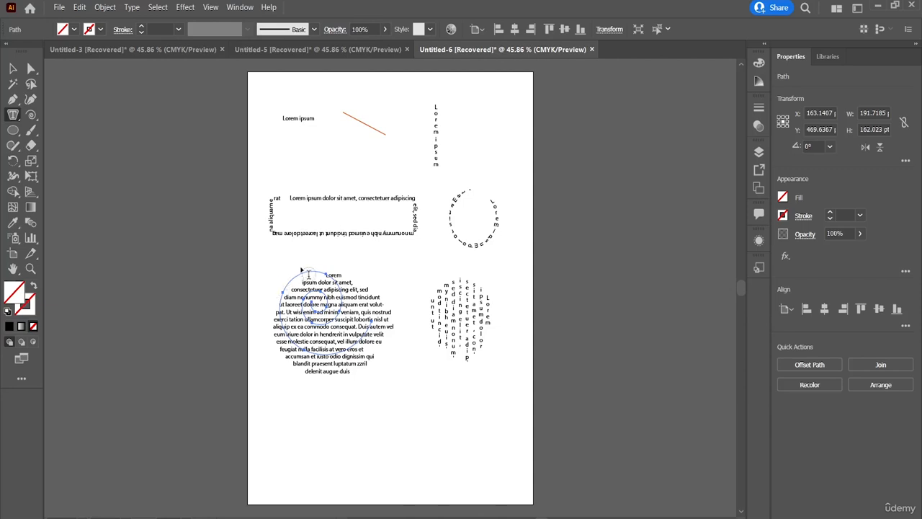
{"action": "left_click", "coordinate": [303, 274]}
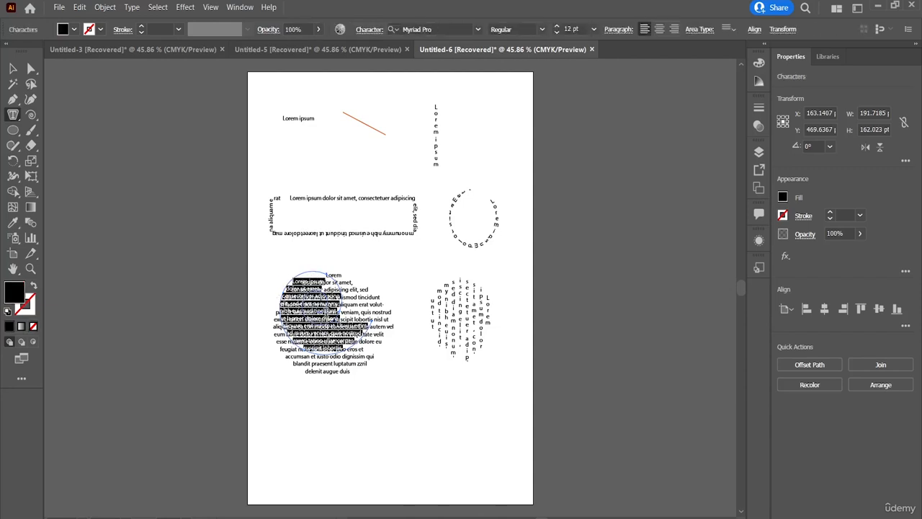
Undo the spiral with its text, the arc and the line segment
{"action": "key", "text": "ctrl+z"}
{"action": "key", "text": "ctrl+z"}
{"action": "key", "text": "ctrl+z"}
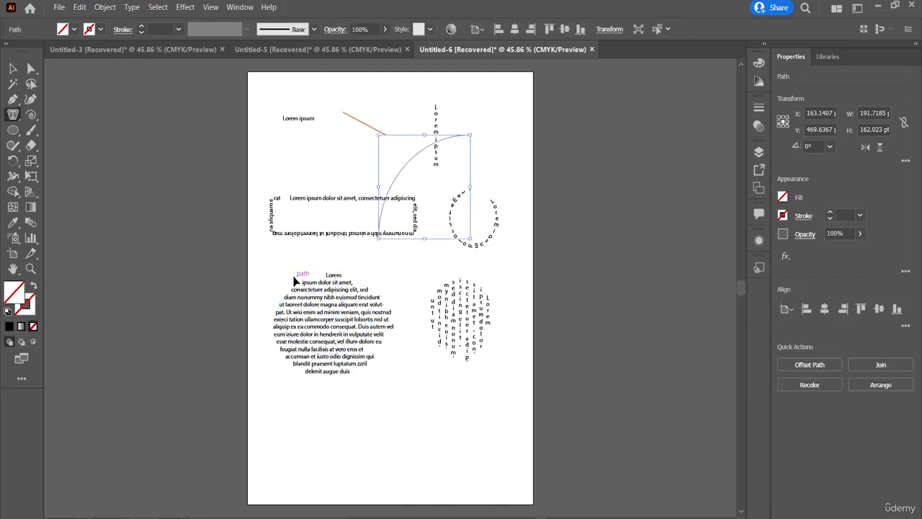
{"action": "key", "text": "ctrl+z"}
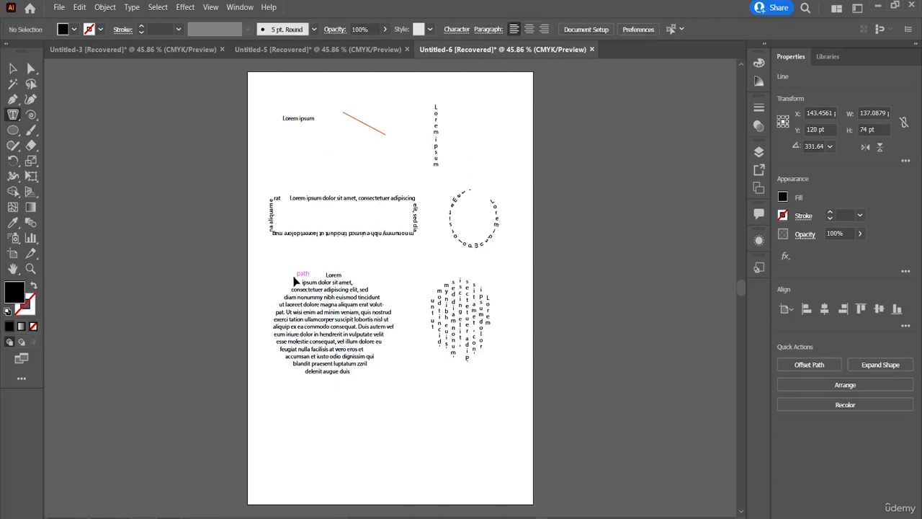
Draw two rectangular grids over the artboard's text, the second about 530 by 749 pt from the artboard's upper-left corner
{"action": "left_click", "coordinate": [31, 115]}
{"action": "left_click", "coordinate": [79, 160]}
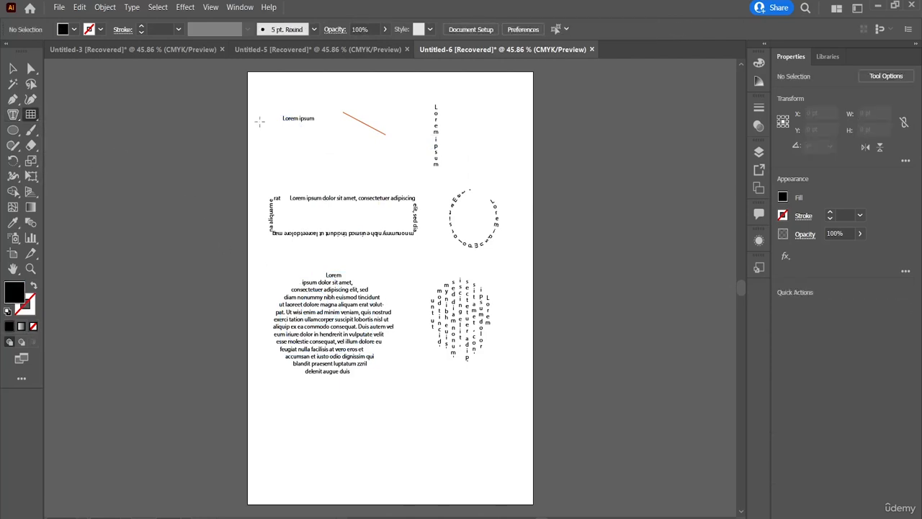
{"action": "mouse_move", "coordinate": [260, 105]}
{"action": "left_mouse_down"}
{"action": "mouse_move", "coordinate": [437, 339]}
{"action": "mouse_move", "coordinate": [469, 391]}
{"action": "mouse_move", "coordinate": [467, 427]}
{"action": "left_mouse_up"}
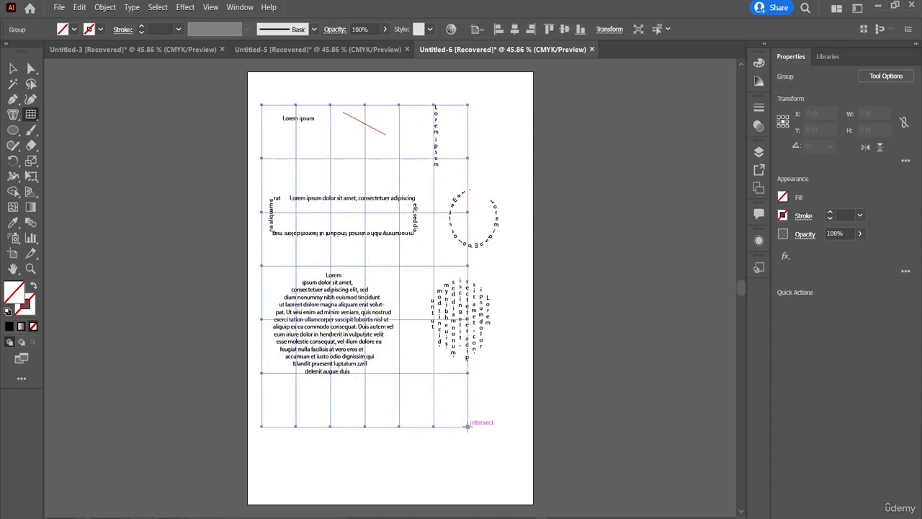
{"action": "key", "text": "ctrl+z"}
{"action": "mouse_move", "coordinate": [502, 456]}
{"action": "left_mouse_down"}
{"action": "mouse_move", "coordinate": [358, 231]}
{"action": "mouse_move", "coordinate": [311, 194]}
{"action": "mouse_move", "coordinate": [247, 70]}
{"action": "left_mouse_up"}
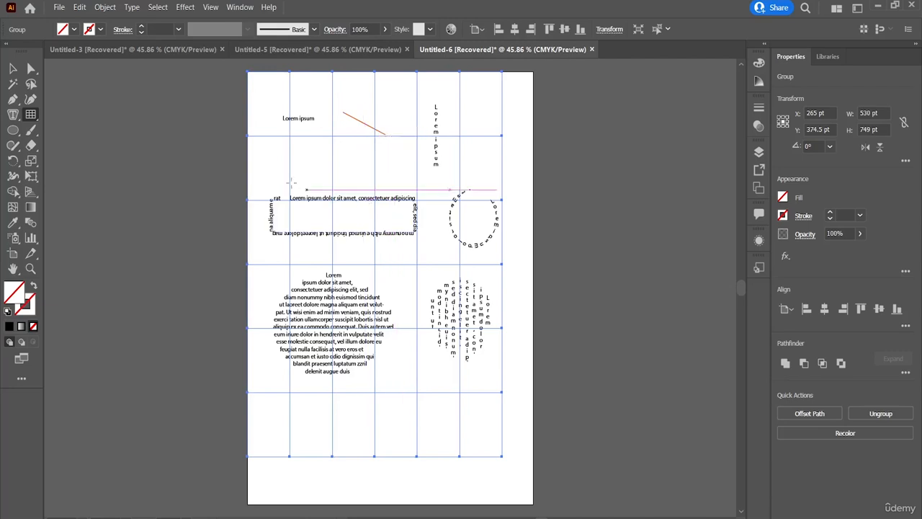
Draw a large polar grid over the path text and the round text blocks
{"action": "right_click", "coordinate": [34, 120]}
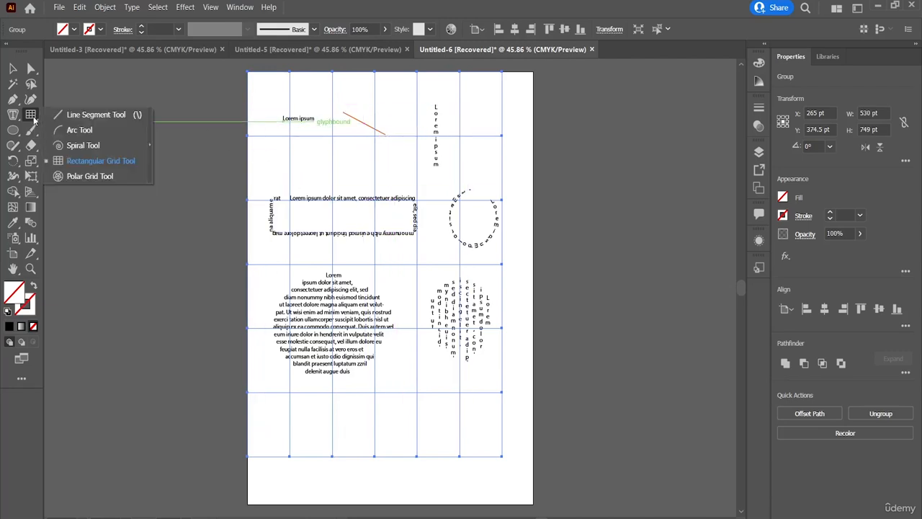
{"action": "left_click", "coordinate": [117, 176]}
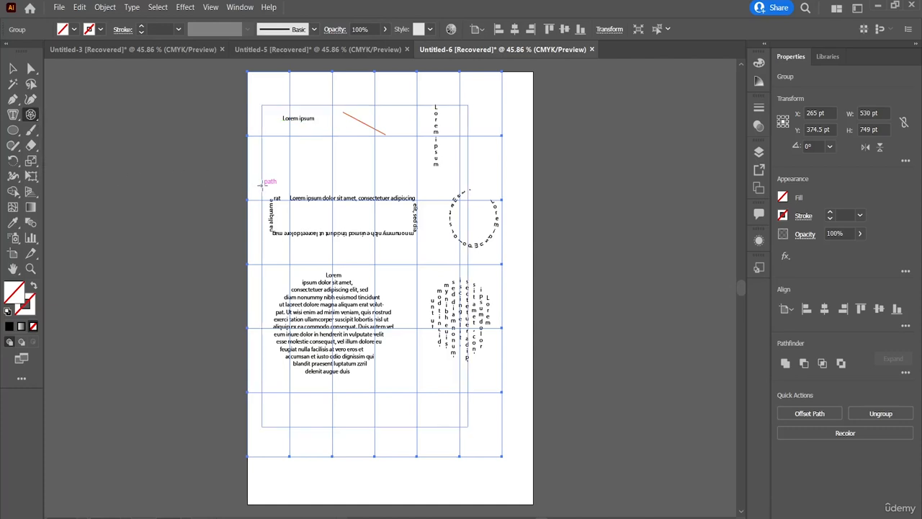
{"action": "mouse_move", "coordinate": [260, 184]}
{"action": "left_mouse_down"}
{"action": "mouse_move", "coordinate": [376, 213]}
{"action": "mouse_move", "coordinate": [502, 474]}
{"action": "left_mouse_up"}
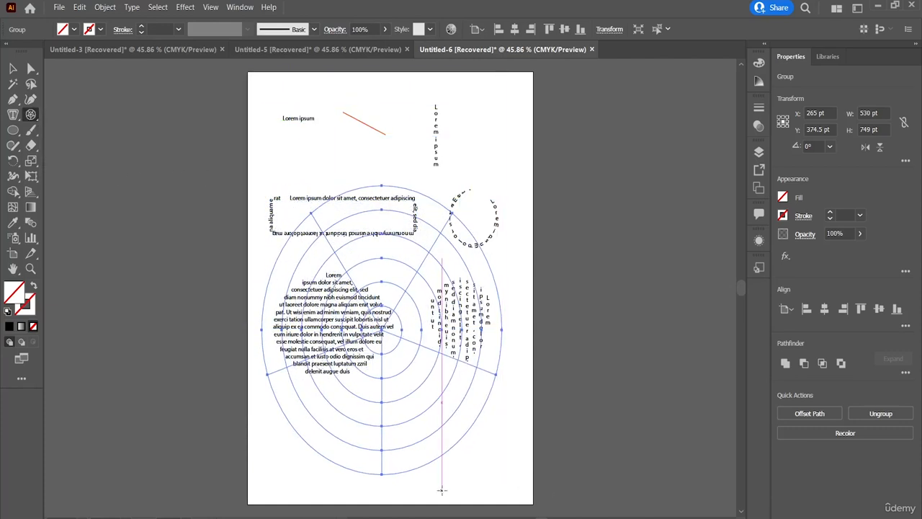
Undo the grids, all placeholder text, the ellipses and the slanted path back to its first anchor point, keeping the red rectangle
{"action": "key", "text": "ctrl+z"}
{"action": "key", "text": "ctrl+z"}
{"action": "key", "text": "ctrl+z"}
{"action": "key", "text": "ctrl+z"}
{"action": "key", "text": "ctrl+z"}
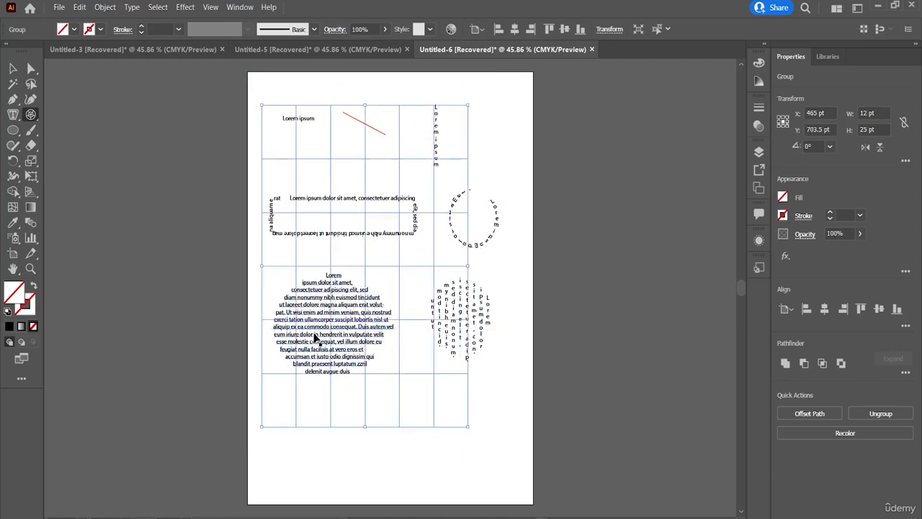
{"action": "key", "text": "ctrl+z"}
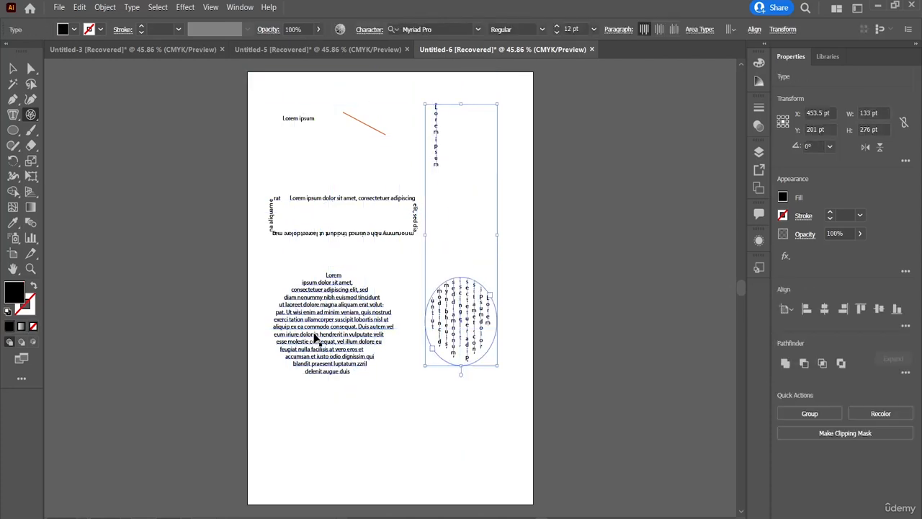
{"action": "key", "text": "ctrl+z"}
{"action": "key", "text": "ctrl+z"}
{"action": "key", "text": "ctrl+z"}
{"action": "key", "text": "ctrl+z"}
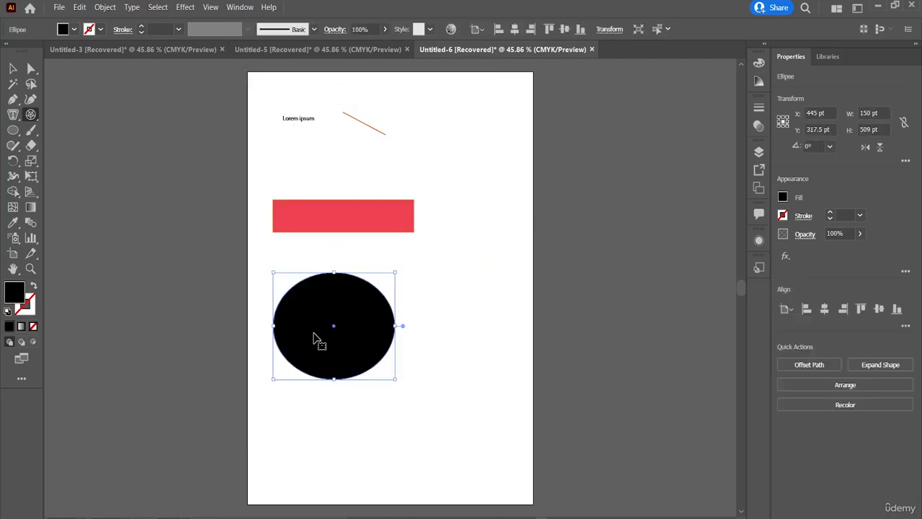
{"action": "key", "text": "ctrl+z"}
{"action": "key", "text": "ctrl+z"}
{"action": "key", "text": "ctrl+z"}
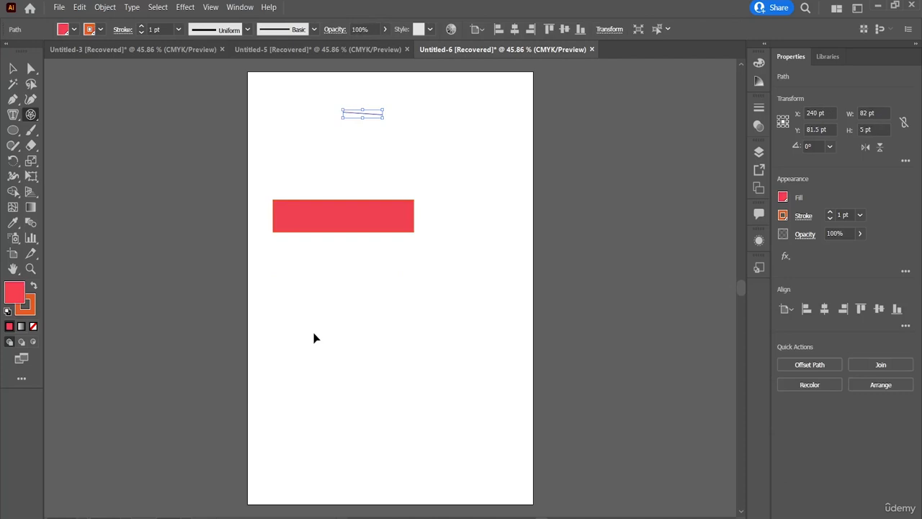
{"action": "key", "text": "ctrl+z"}
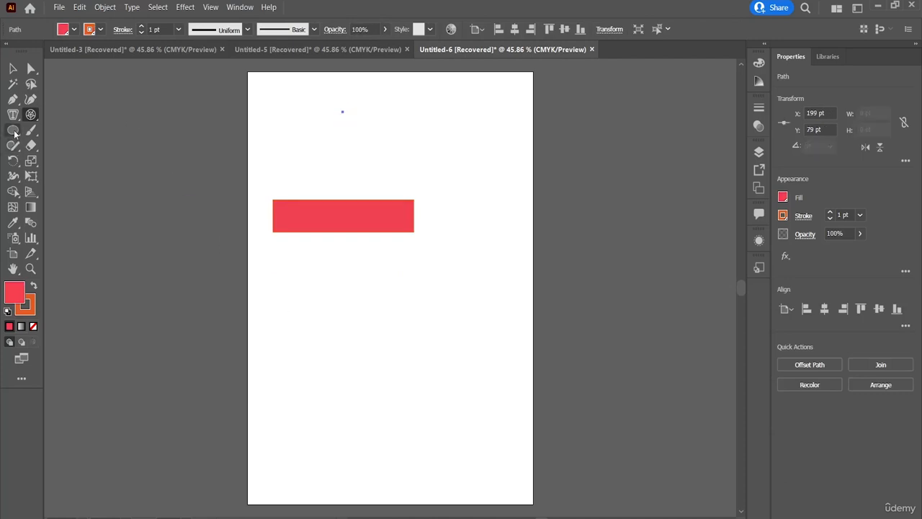
Draw a rectangle about 280 by 147 pt above the existing red rectangle
{"action": "left_click_drag", "start_coordinate": [14, 134], "coordinate": [57, 127]}
{"action": "left_click_drag", "start_coordinate": [287, 103], "coordinate": [424, 180]}
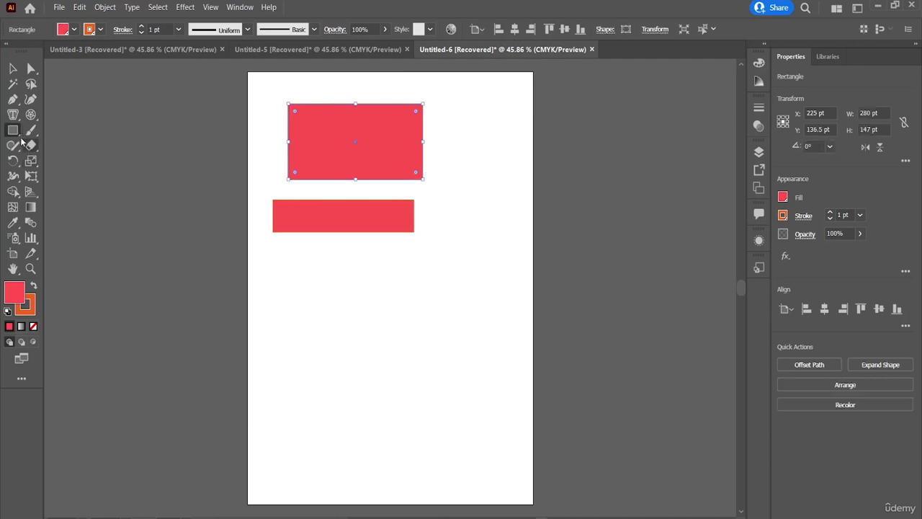
Draw a rounded rectangle about 297 by 154 pt mid-artboard and another below it, resizing the lower one to about 117 by 194 pt
{"action": "left_click_drag", "start_coordinate": [18, 136], "coordinate": [43, 146]}
{"action": "left_click_drag", "start_coordinate": [297, 259], "coordinate": [441, 338]}
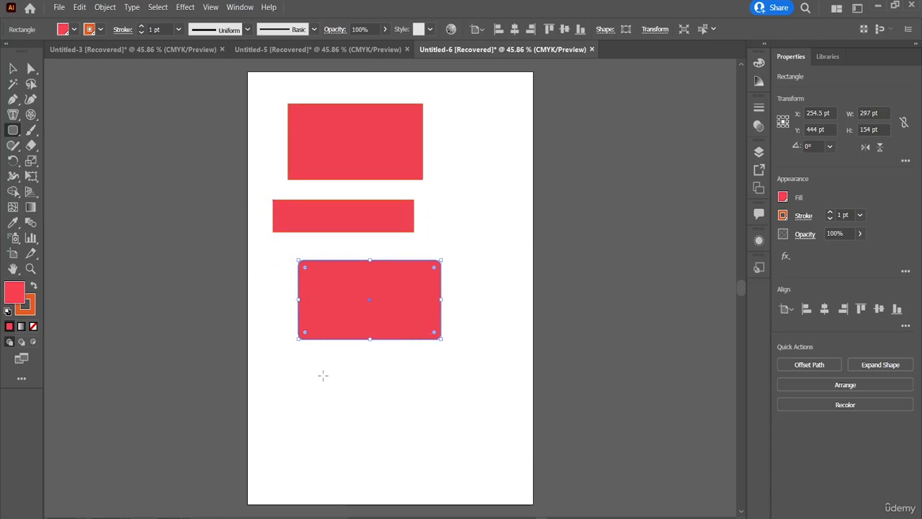
{"action": "left_click_drag", "start_coordinate": [323, 375], "coordinate": [446, 435]}
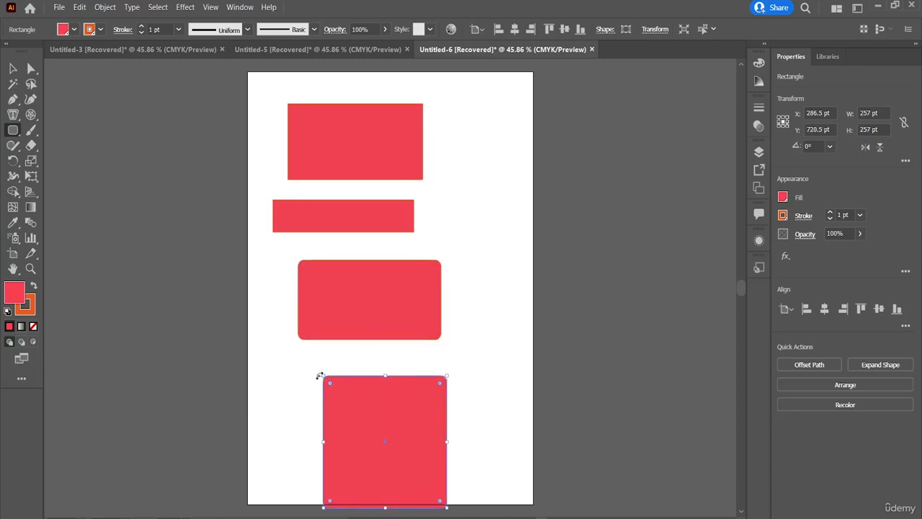
{"action": "mouse_move", "coordinate": [324, 378]}
{"action": "left_mouse_down"}
{"action": "mouse_move", "coordinate": [398, 419]}
{"action": "mouse_move", "coordinate": [379, 405]}
{"action": "mouse_move", "coordinate": [331, 324]}
{"action": "mouse_move", "coordinate": [334, 235]}
{"action": "mouse_move", "coordinate": [372, 237]}
{"action": "mouse_move", "coordinate": [389, 291]}
{"action": "left_mouse_up"}
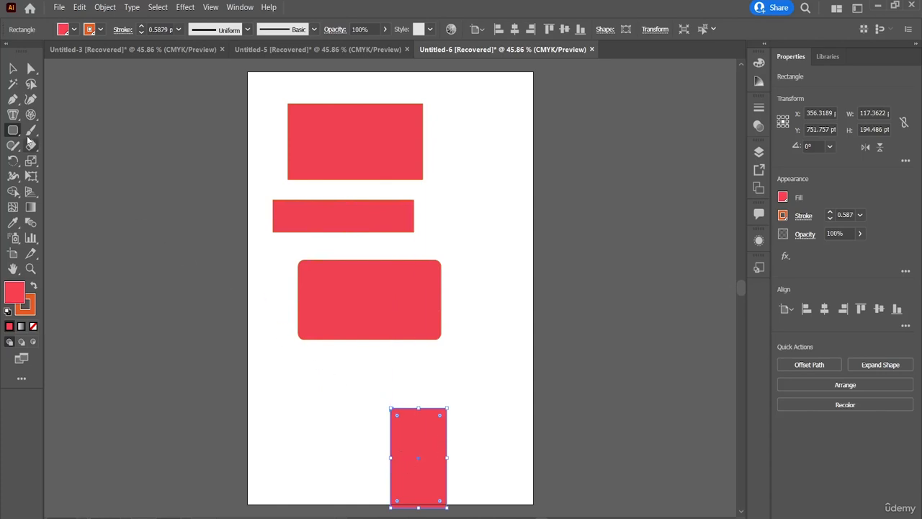
Draw a trial ellipse, undo it, and draw a circle about 230 pt across overlapping the narrow and rounded rectangles
{"action": "left_click_drag", "start_coordinate": [17, 134], "coordinate": [59, 161]}
{"action": "mouse_move", "coordinate": [458, 208]}
{"action": "left_mouse_down"}
{"action": "mouse_move", "coordinate": [340, 226]}
{"action": "mouse_move", "coordinate": [357, 234]}
{"action": "mouse_move", "coordinate": [295, 281]}
{"action": "mouse_move", "coordinate": [420, 261]}
{"action": "mouse_move", "coordinate": [312, 265]}
{"action": "mouse_move", "coordinate": [309, 254]}
{"action": "mouse_move", "coordinate": [309, 343]}
{"action": "mouse_move", "coordinate": [414, 242]}
{"action": "mouse_move", "coordinate": [442, 331]}
{"action": "mouse_move", "coordinate": [405, 256]}
{"action": "mouse_move", "coordinate": [410, 350]}
{"action": "mouse_move", "coordinate": [436, 384]}
{"action": "mouse_move", "coordinate": [400, 375]}
{"action": "mouse_move", "coordinate": [189, 261]}
{"action": "left_mouse_up"}
{"action": "key", "text": "ctrl+z"}
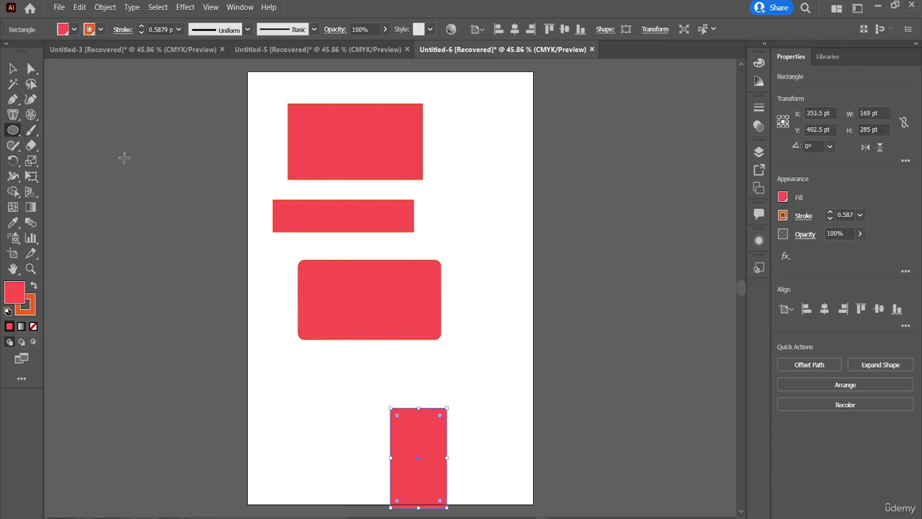
{"action": "left_click_drag", "start_coordinate": [498, 183], "coordinate": [389, 300]}
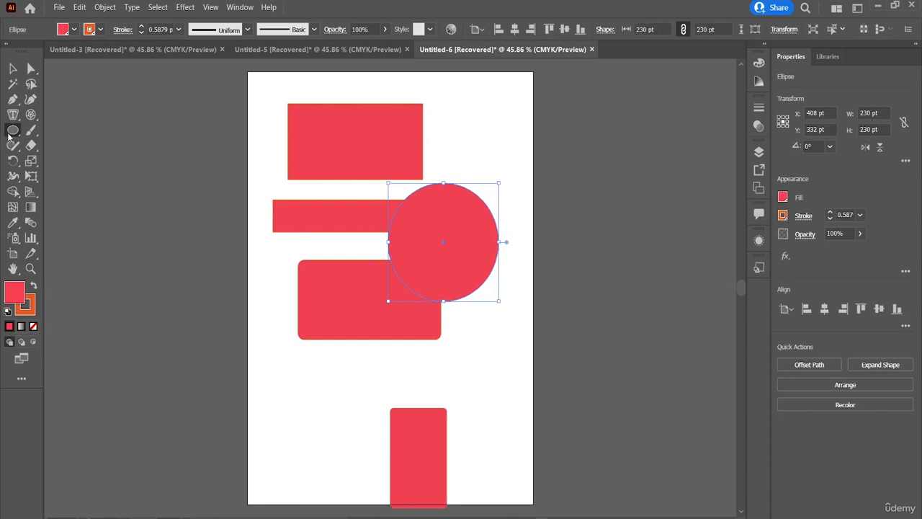
Draw a tilted hexagon about 132 pt wide below the circle and a five-pointed star about 107 by 103 pt near the artboard's upper-right corner
{"action": "left_click", "coordinate": [57, 177]}
{"action": "left_click_drag", "start_coordinate": [463, 358], "coordinate": [424, 373]}
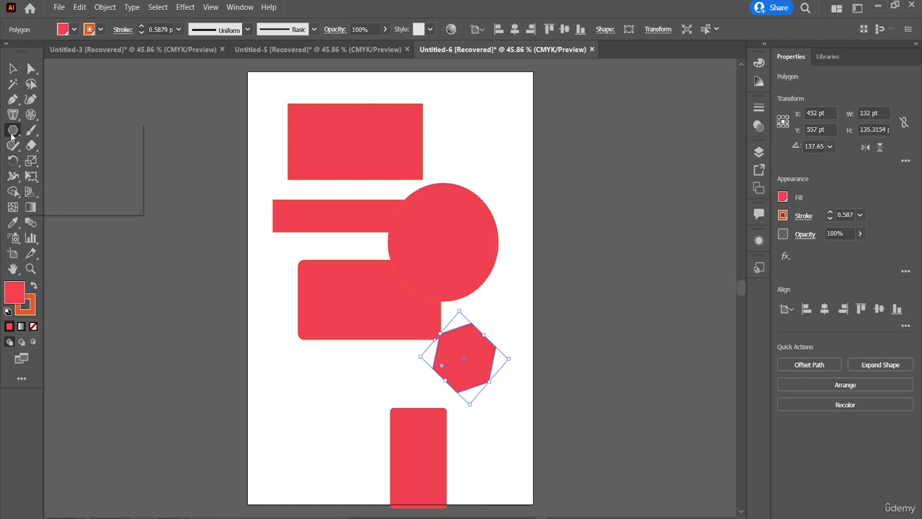
{"action": "left_click_drag", "start_coordinate": [12, 135], "coordinate": [78, 196]}
{"action": "left_click_drag", "start_coordinate": [491, 110], "coordinate": [487, 139]}
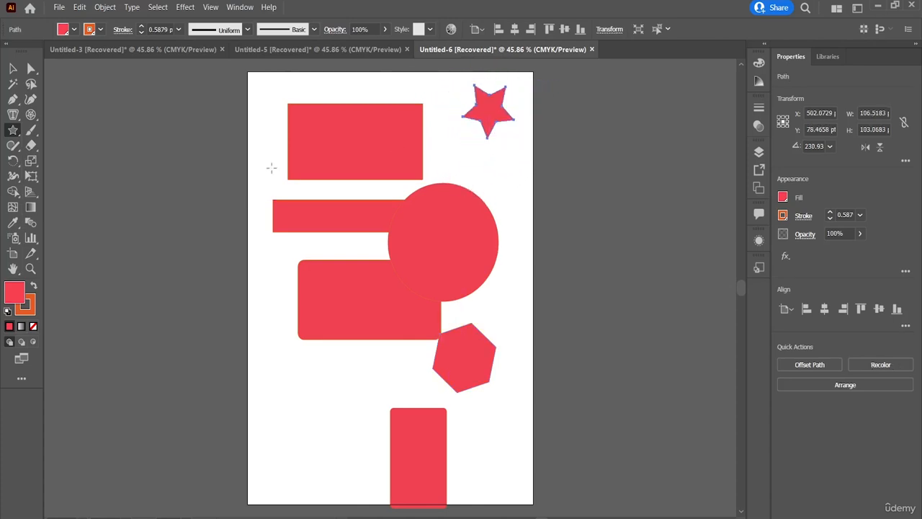
Draw a lens flare about 586 pt across over the top rectangle and deselect it
{"action": "left_click", "coordinate": [13, 129]}
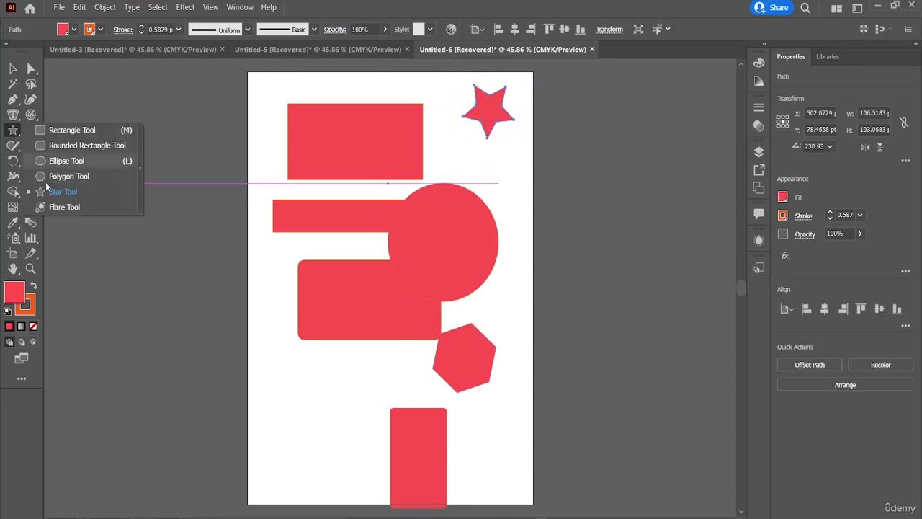
{"action": "left_click", "coordinate": [64, 209]}
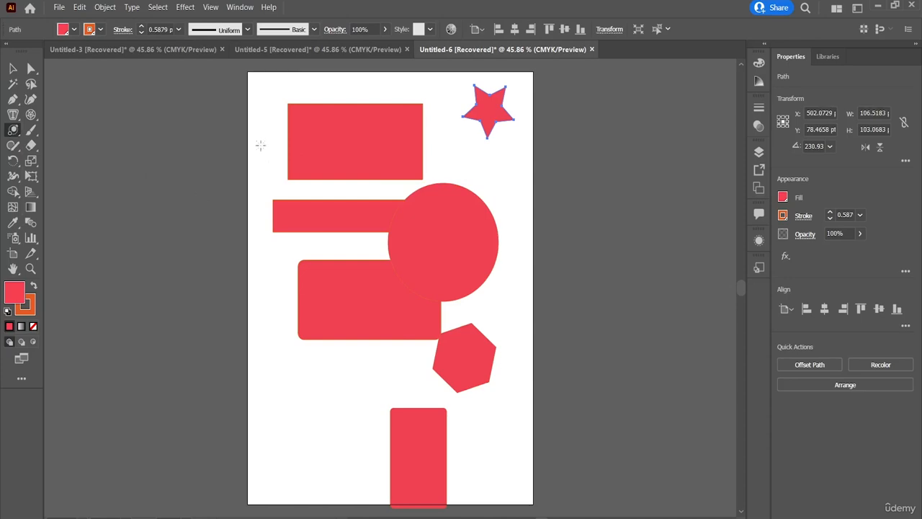
{"action": "left_click_drag", "start_coordinate": [261, 136], "coordinate": [324, 146]}
{"action": "key", "text": "v"}
{"action": "left_click", "coordinate": [253, 216]}
{"action": "left_click", "coordinate": [535, 277]}
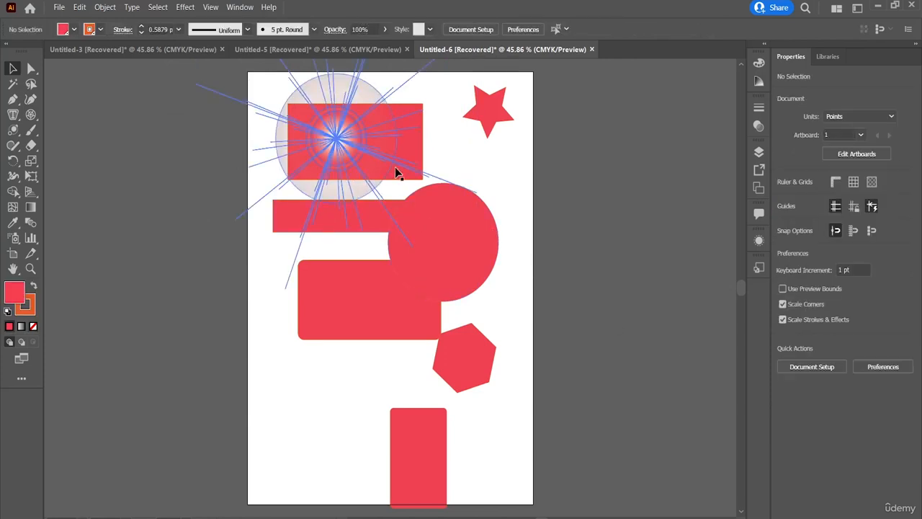
Shrink the star to about 93 by 95 pt and the flare to about 293 by 317 pt, moving the flare back over the top rectangle
{"action": "left_click", "coordinate": [486, 134]}
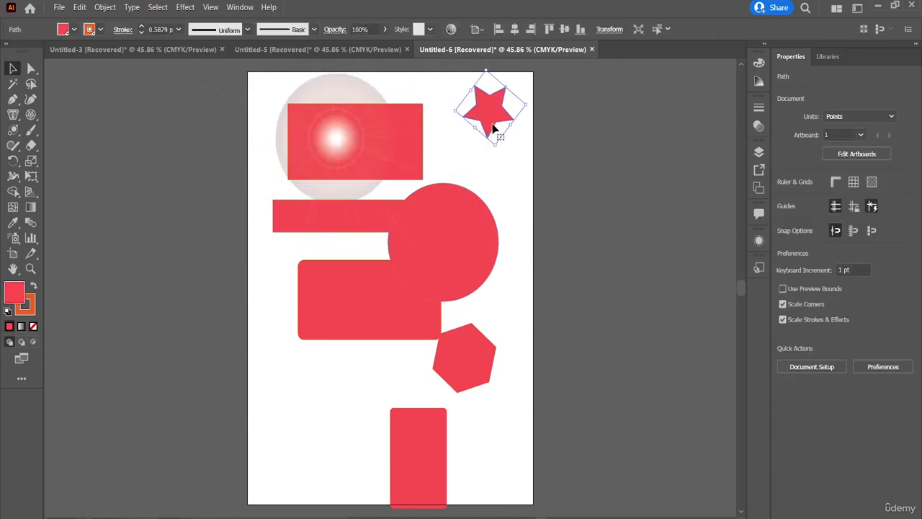
{"action": "left_click_drag", "start_coordinate": [472, 90], "coordinate": [466, 112]}
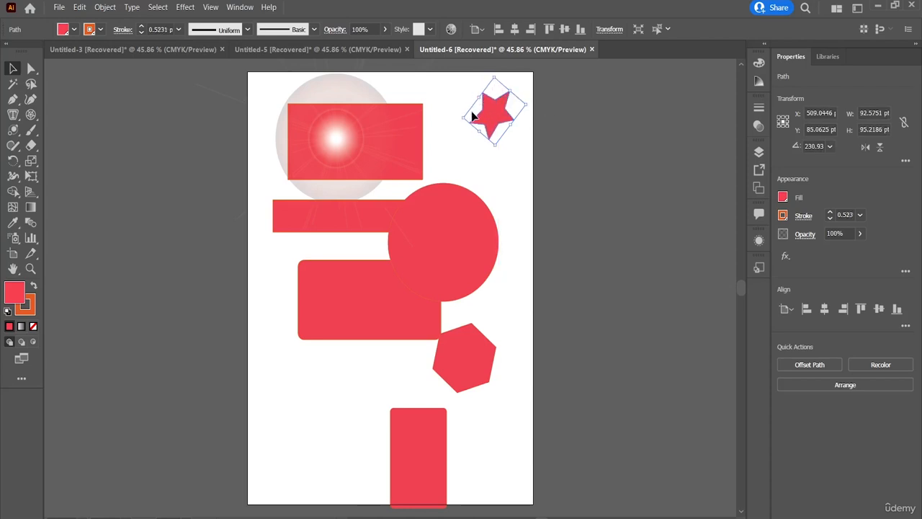
{"action": "left_click", "coordinate": [389, 131]}
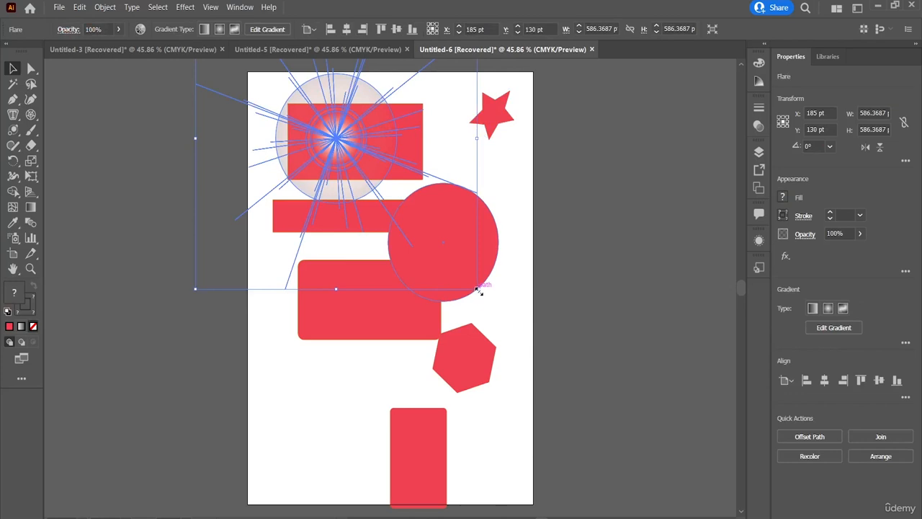
{"action": "left_click_drag", "start_coordinate": [478, 289], "coordinate": [337, 150]}
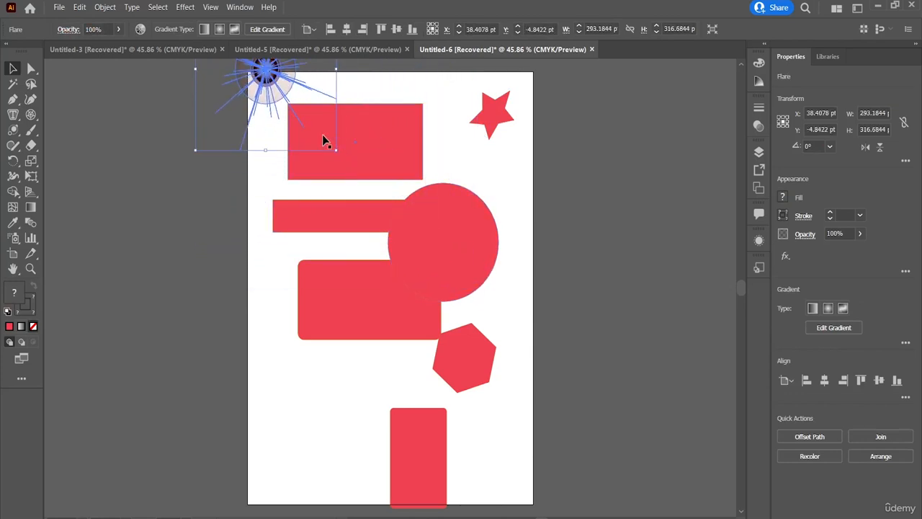
{"action": "left_click_drag", "start_coordinate": [258, 93], "coordinate": [303, 143]}
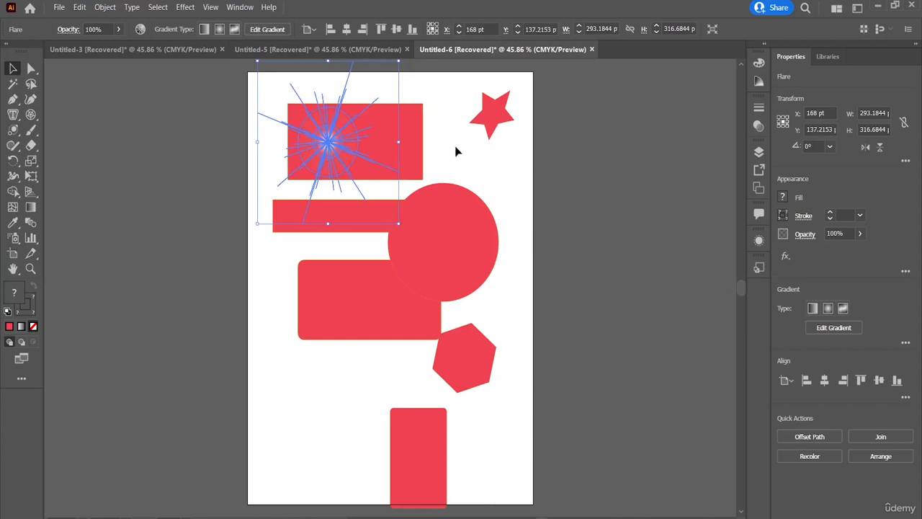
Move the circle slightly to the right and turn it into a pie by cutting a wedge out of its lower-right part
{"action": "left_click", "coordinate": [455, 206]}
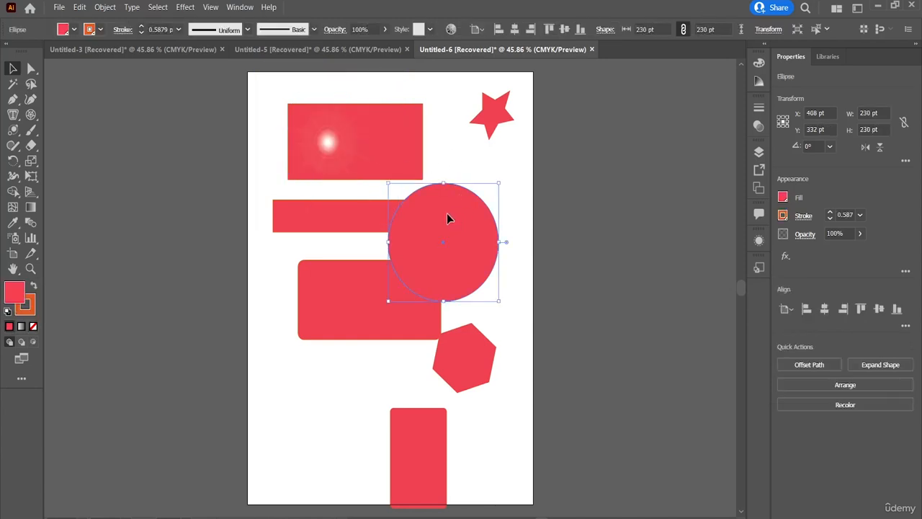
{"action": "left_click_drag", "start_coordinate": [449, 216], "coordinate": [465, 214]}
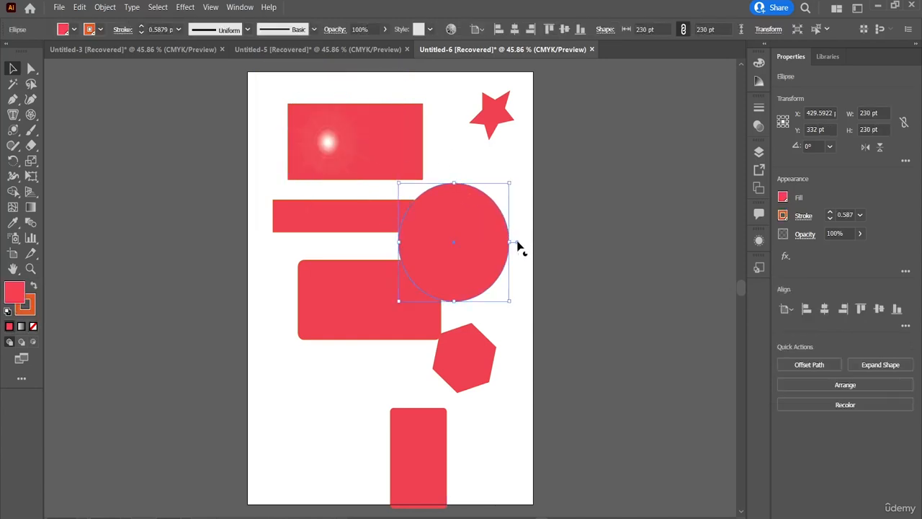
{"action": "left_click_drag", "start_coordinate": [520, 248], "coordinate": [441, 280]}
Fully round the narrow rectangle's ends and make the large rounded rectangle's corners square
{"action": "left_click", "coordinate": [292, 220]}
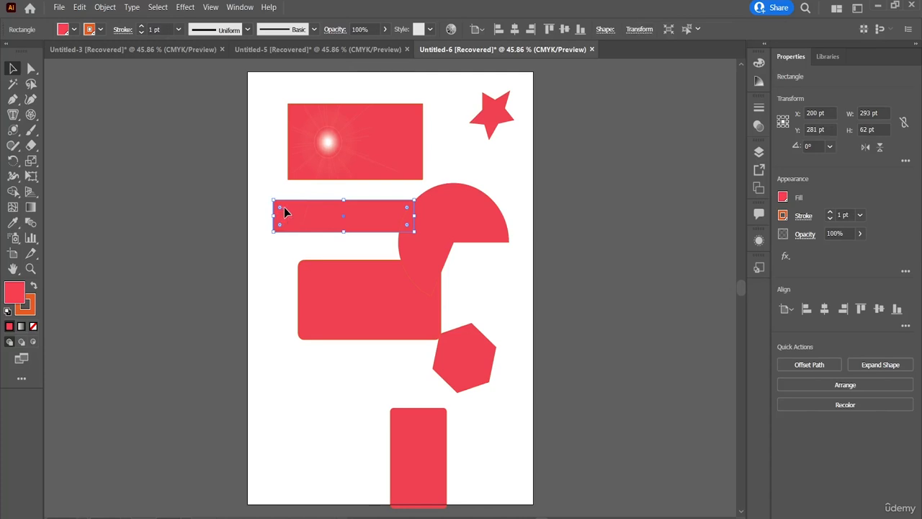
{"action": "left_click_drag", "start_coordinate": [283, 207], "coordinate": [323, 233]}
{"action": "left_click", "coordinate": [326, 311]}
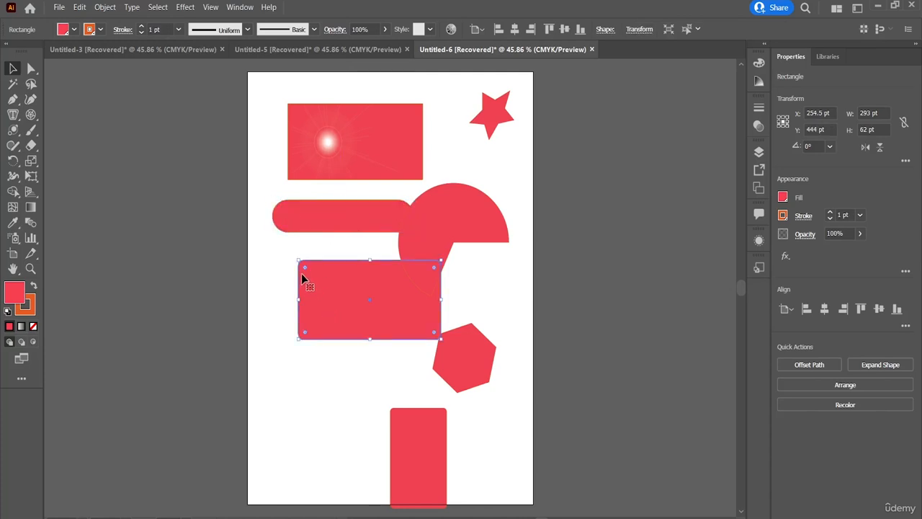
{"action": "left_click_drag", "start_coordinate": [306, 273], "coordinate": [268, 257]}
Try adjusting the hexagon's corner radius, and move the small rounded rectangle up and left to just below the large middle rectangle
{"action": "left_click", "coordinate": [464, 357]}
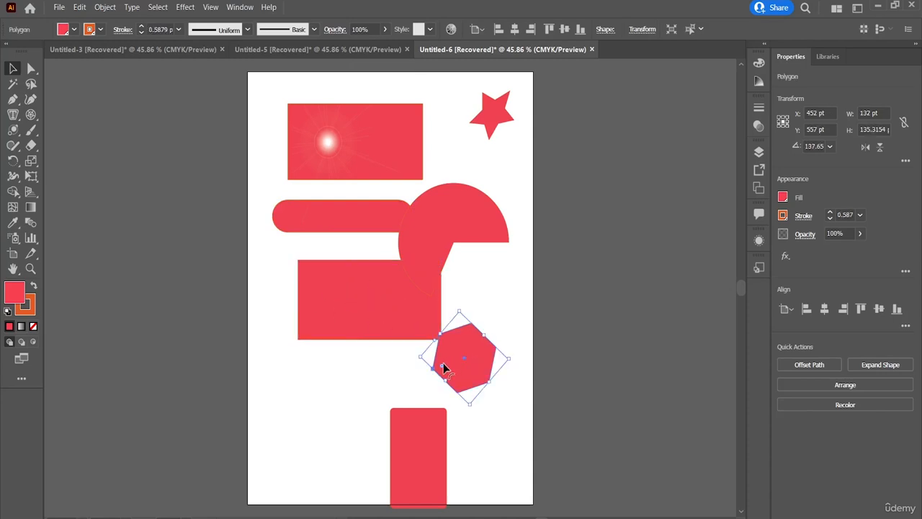
{"action": "left_click_drag", "start_coordinate": [442, 368], "coordinate": [411, 397]}
{"action": "left_click_drag", "start_coordinate": [427, 437], "coordinate": [351, 393]}
{"action": "left_click", "coordinate": [282, 340]}
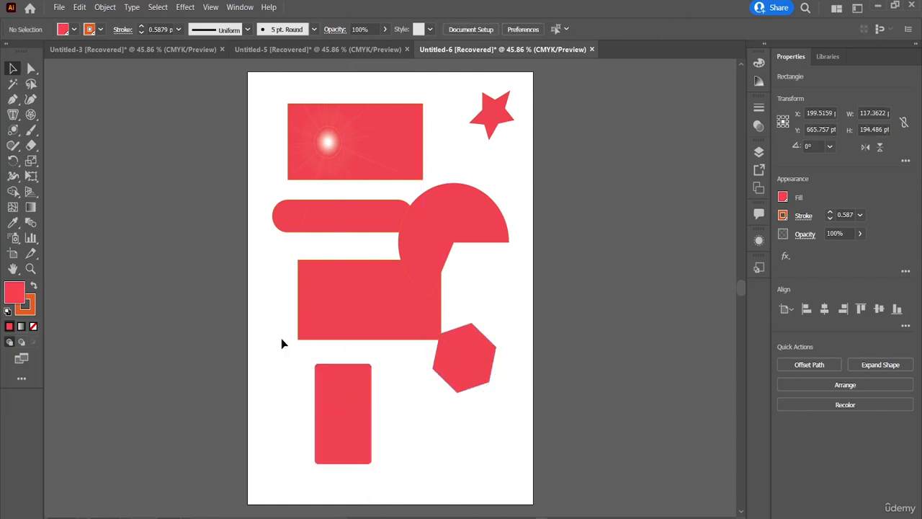
Tear off the shape tools as a floating toolbar, switch it to a vertical layout and close it
{"action": "left_click", "coordinate": [12, 130]}
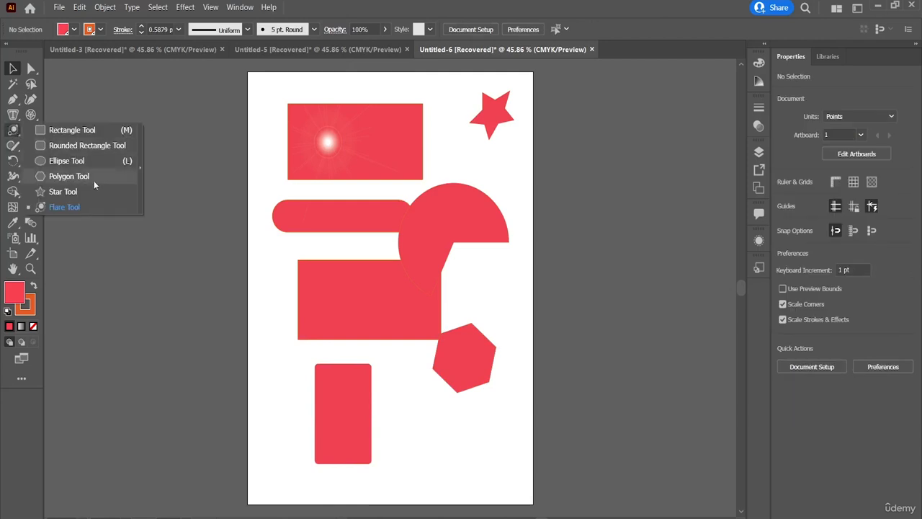
{"action": "left_click", "coordinate": [139, 166]}
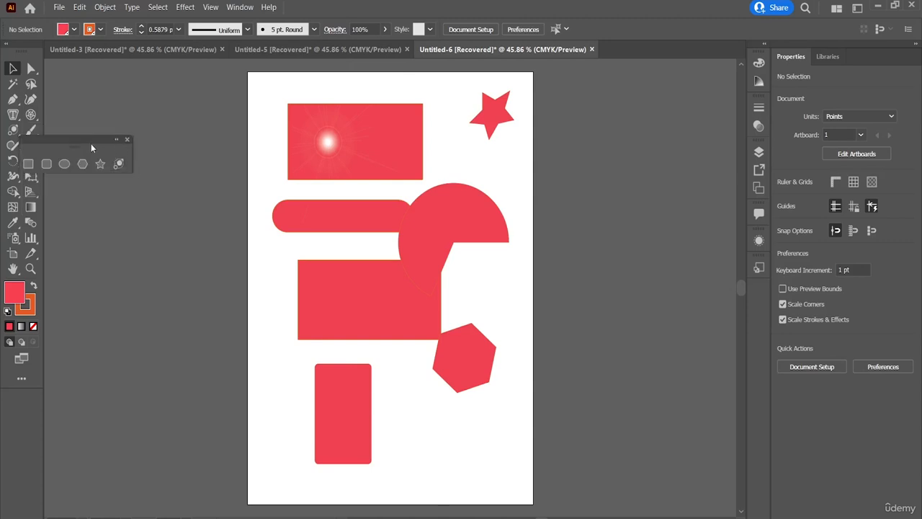
{"action": "left_click_drag", "start_coordinate": [91, 142], "coordinate": [129, 91]}
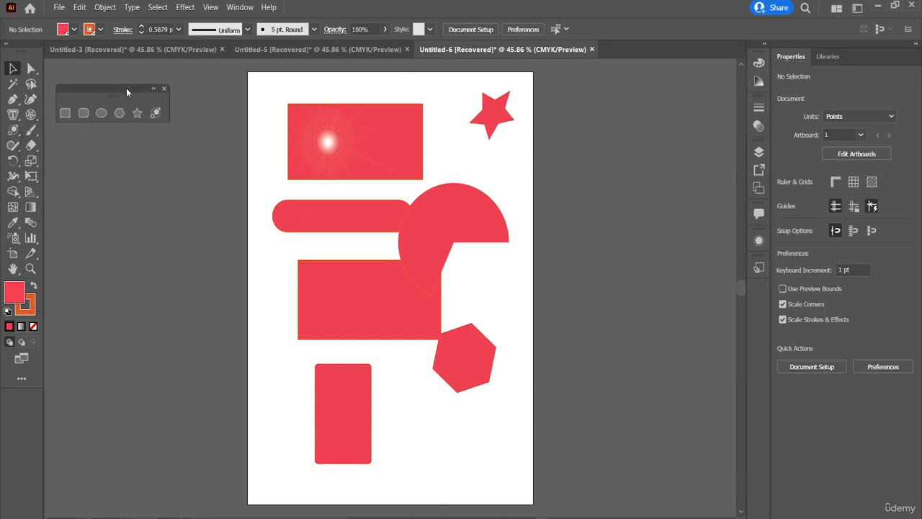
{"action": "left_click", "coordinate": [153, 90]}
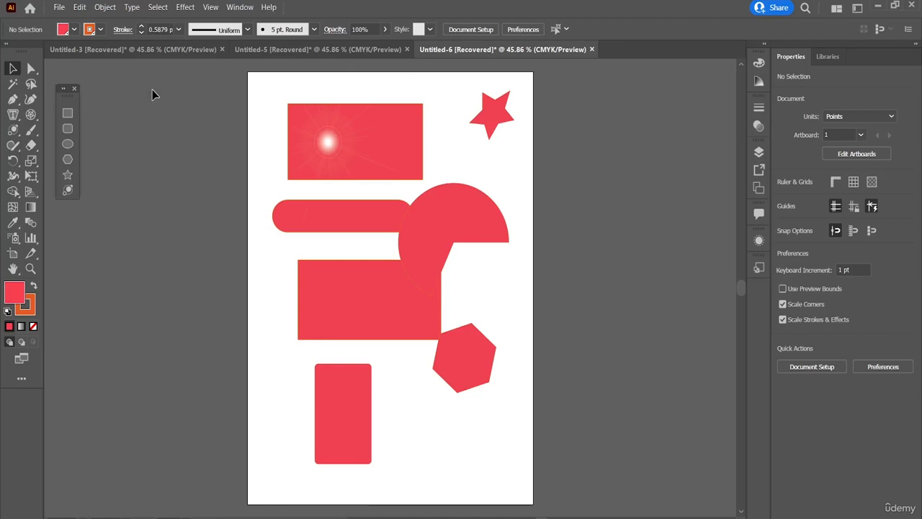
{"action": "left_click", "coordinate": [76, 89]}
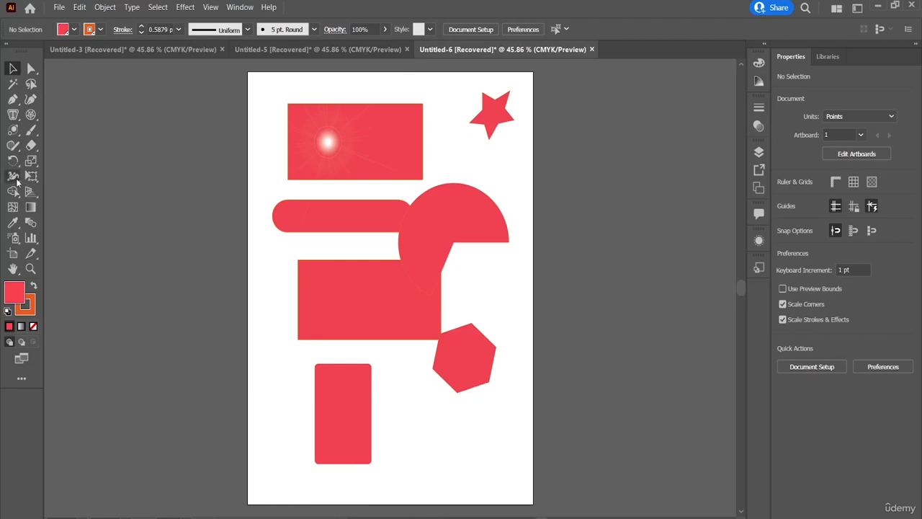
Paint freehand orange strokes with the Paintbrush over the top rectangle, the rounded bar and the middle rectangle's upper-left corner
{"action": "left_click", "coordinate": [31, 134]}
{"action": "left_click", "coordinate": [66, 130]}
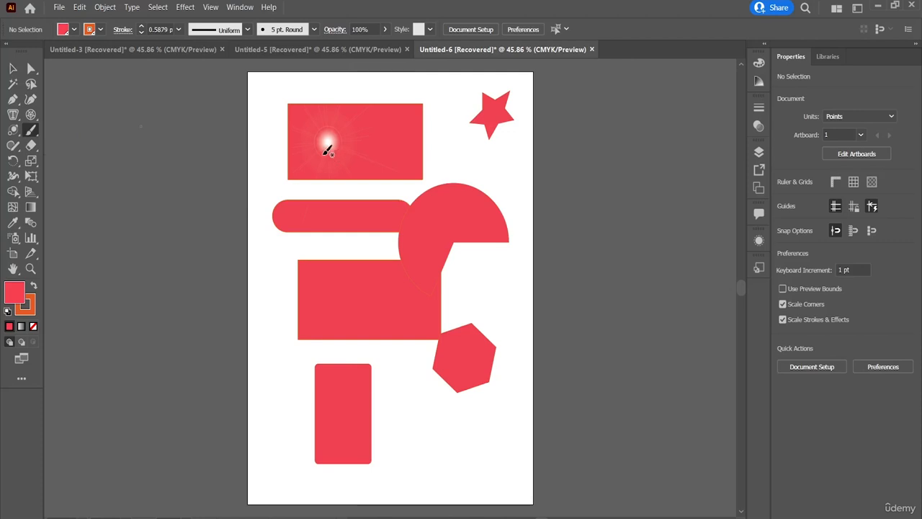
{"action": "mouse_move", "coordinate": [280, 118]}
{"action": "left_mouse_down"}
{"action": "mouse_move", "coordinate": [372, 161]}
{"action": "mouse_move", "coordinate": [404, 145]}
{"action": "mouse_move", "coordinate": [337, 99]}
{"action": "mouse_move", "coordinate": [319, 177]}
{"action": "left_mouse_up"}
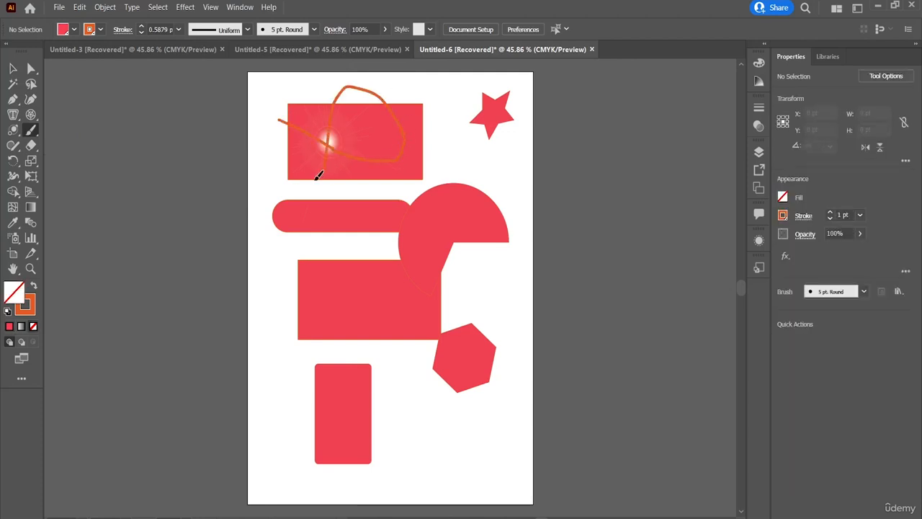
{"action": "left_click", "coordinate": [9, 327]}
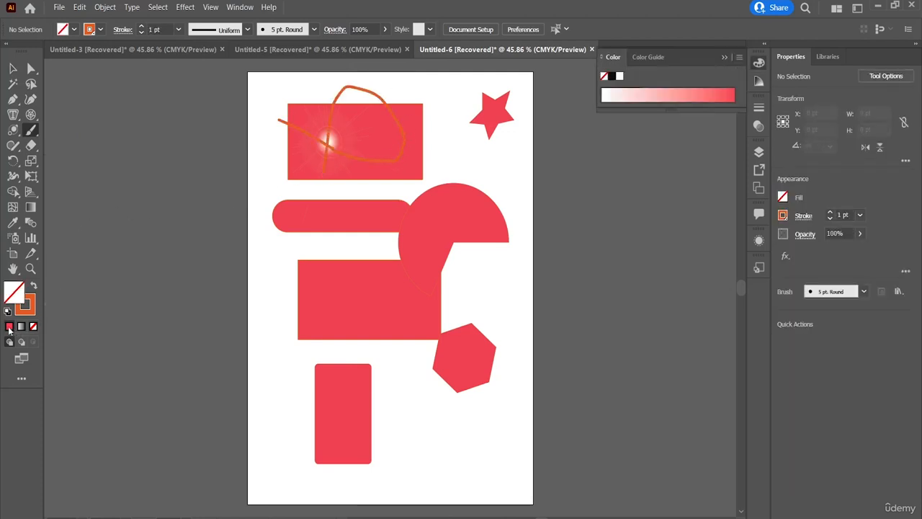
{"action": "mouse_move", "coordinate": [254, 198]}
{"action": "left_mouse_down"}
{"action": "mouse_move", "coordinate": [310, 233]}
{"action": "mouse_move", "coordinate": [322, 215]}
{"action": "mouse_move", "coordinate": [301, 165]}
{"action": "left_mouse_up"}
{"action": "left_click", "coordinate": [31, 308]}
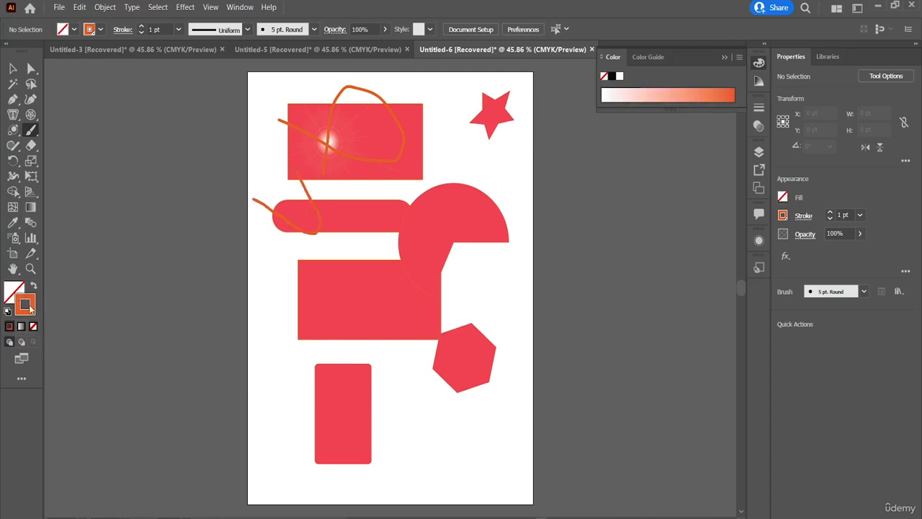
{"action": "left_click_drag", "start_coordinate": [295, 240], "coordinate": [336, 288]}
Paint strokes across the middle rectangle with a black-to-white gradient stroke, and one more with the stroke set to None
{"action": "left_click", "coordinate": [21, 326]}
{"action": "mouse_move", "coordinate": [287, 279]}
{"action": "left_mouse_down"}
{"action": "mouse_move", "coordinate": [355, 280]}
{"action": "mouse_move", "coordinate": [320, 375]}
{"action": "left_mouse_up"}
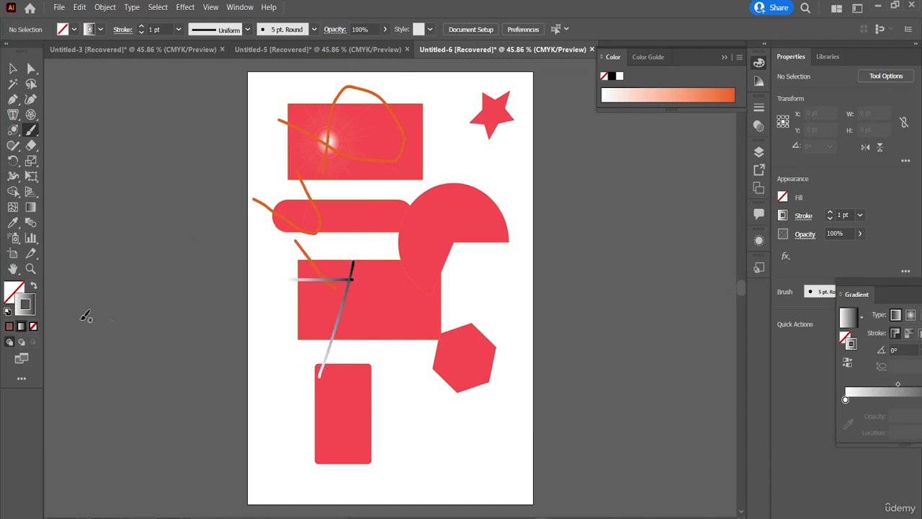
{"action": "left_click", "coordinate": [32, 326]}
{"action": "left_click_drag", "start_coordinate": [276, 296], "coordinate": [380, 298]}
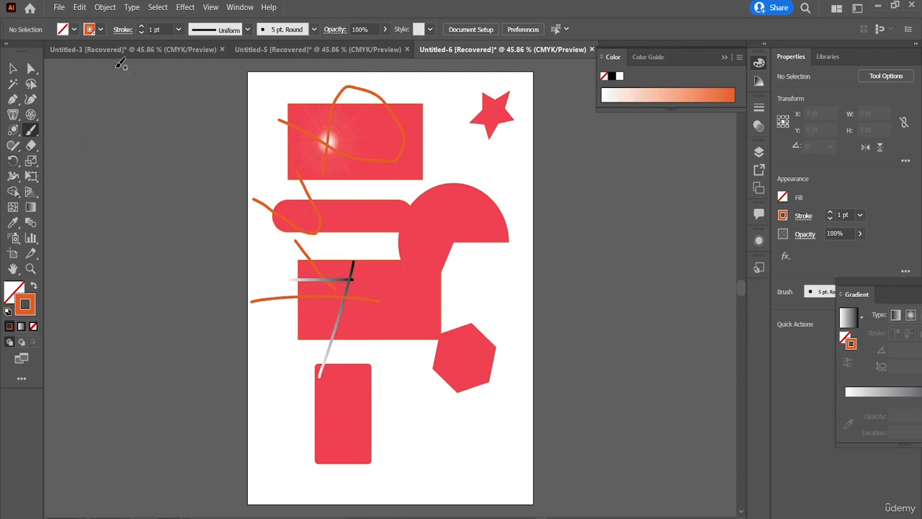
{"action": "left_click", "coordinate": [100, 30]}
Scribble loops and curves with the Blob Brush over the top rectangle, around the star and pie, and around the hexagon
{"action": "left_click", "coordinate": [29, 131]}
{"action": "left_click", "coordinate": [94, 143]}
{"action": "mouse_move", "coordinate": [293, 160]}
{"action": "left_mouse_down"}
{"action": "mouse_move", "coordinate": [324, 140]}
{"action": "mouse_move", "coordinate": [383, 128]}
{"action": "mouse_move", "coordinate": [433, 167]}
{"action": "mouse_move", "coordinate": [441, 65]}
{"action": "mouse_move", "coordinate": [434, 149]}
{"action": "mouse_move", "coordinate": [452, 181]}
{"action": "left_mouse_up"}
{"action": "mouse_move", "coordinate": [422, 153]}
{"action": "left_mouse_down"}
{"action": "mouse_move", "coordinate": [519, 175]}
{"action": "mouse_move", "coordinate": [508, 223]}
{"action": "mouse_move", "coordinate": [473, 172]}
{"action": "mouse_move", "coordinate": [503, 152]}
{"action": "mouse_move", "coordinate": [515, 157]}
{"action": "mouse_move", "coordinate": [479, 136]}
{"action": "left_mouse_up"}
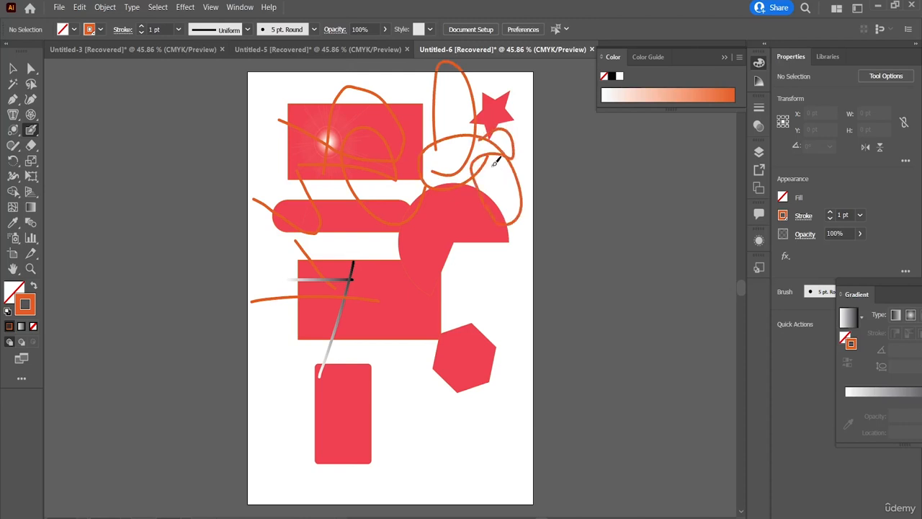
{"action": "mouse_move", "coordinate": [488, 292]}
{"action": "left_mouse_down"}
{"action": "mouse_move", "coordinate": [490, 360]}
{"action": "mouse_move", "coordinate": [424, 379]}
{"action": "mouse_move", "coordinate": [447, 284]}
{"action": "mouse_move", "coordinate": [523, 267]}
{"action": "mouse_move", "coordinate": [518, 229]}
{"action": "mouse_move", "coordinate": [500, 265]}
{"action": "mouse_move", "coordinate": [468, 272]}
{"action": "mouse_move", "coordinate": [455, 267]}
{"action": "mouse_move", "coordinate": [461, 252]}
{"action": "mouse_move", "coordinate": [490, 252]}
{"action": "mouse_move", "coordinate": [499, 239]}
{"action": "mouse_move", "coordinate": [503, 255]}
{"action": "left_mouse_up"}
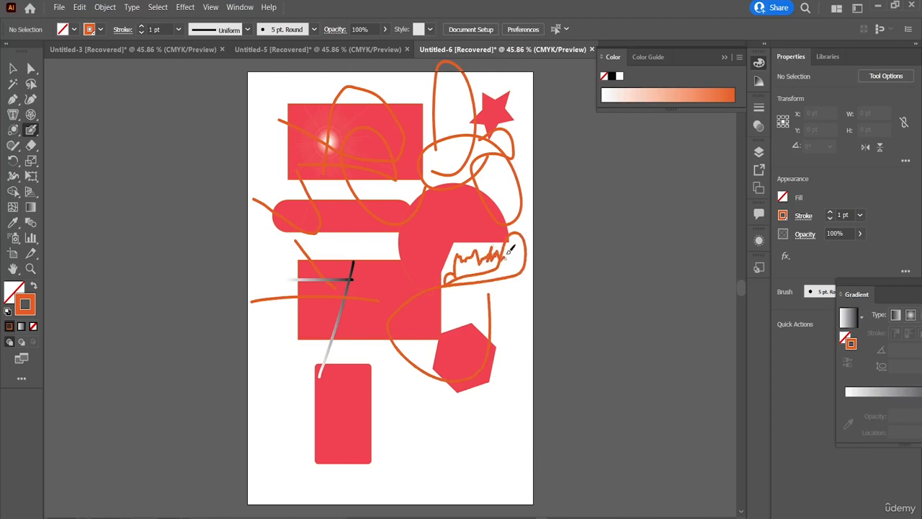
{"action": "mouse_move", "coordinate": [382, 391]}
{"action": "left_mouse_down"}
{"action": "mouse_move", "coordinate": [437, 412]}
{"action": "mouse_move", "coordinate": [494, 400]}
{"action": "mouse_move", "coordinate": [510, 372]}
{"action": "left_mouse_up"}
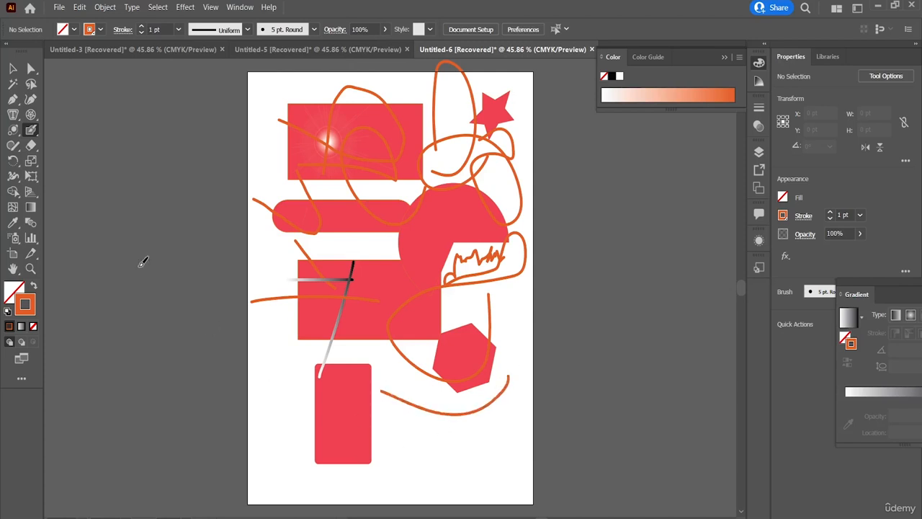
Paint looping and zigzag Paintbrush strokes across the artboard's lower part, around and below the hexagon
{"action": "left_click", "coordinate": [29, 137]}
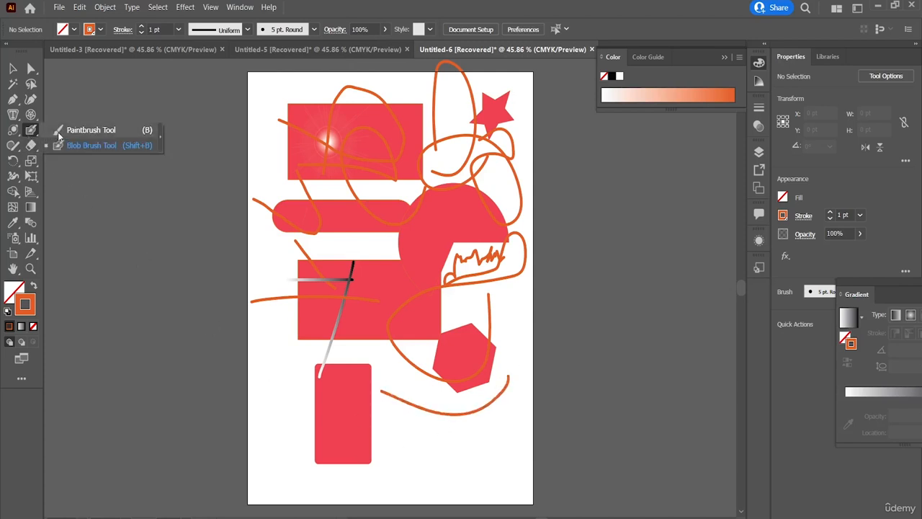
{"action": "left_click", "coordinate": [52, 129]}
{"action": "mouse_move", "coordinate": [321, 356]}
{"action": "left_mouse_down"}
{"action": "mouse_move", "coordinate": [441, 398]}
{"action": "mouse_move", "coordinate": [427, 424]}
{"action": "mouse_move", "coordinate": [441, 372]}
{"action": "mouse_move", "coordinate": [530, 407]}
{"action": "left_mouse_up"}
{"action": "mouse_move", "coordinate": [459, 437]}
{"action": "left_mouse_down"}
{"action": "mouse_move", "coordinate": [469, 434]}
{"action": "mouse_move", "coordinate": [509, 504]}
{"action": "mouse_move", "coordinate": [481, 432]}
{"action": "mouse_move", "coordinate": [445, 442]}
{"action": "mouse_move", "coordinate": [473, 436]}
{"action": "left_mouse_up"}
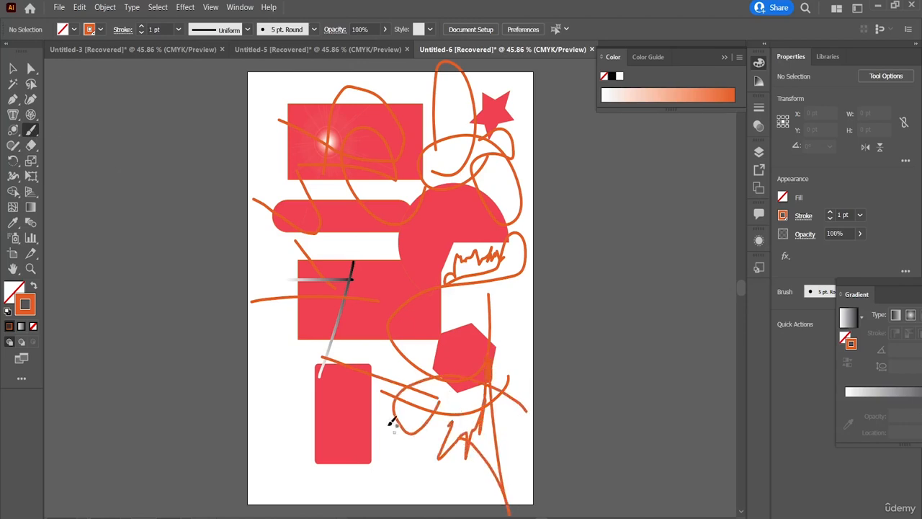
Scribble more Blob Brush strokes over the flare on the top rectangle and the rounded bar below it
{"action": "left_click", "coordinate": [31, 134]}
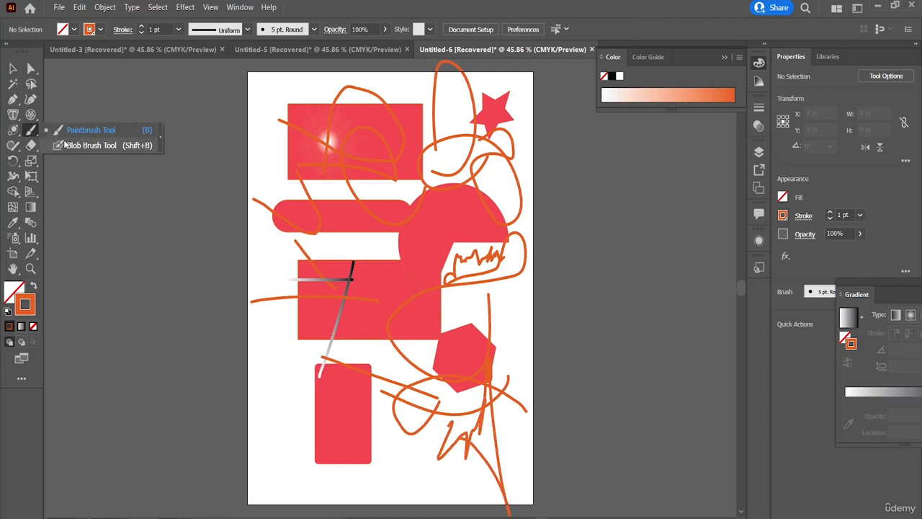
{"action": "left_click", "coordinate": [87, 145]}
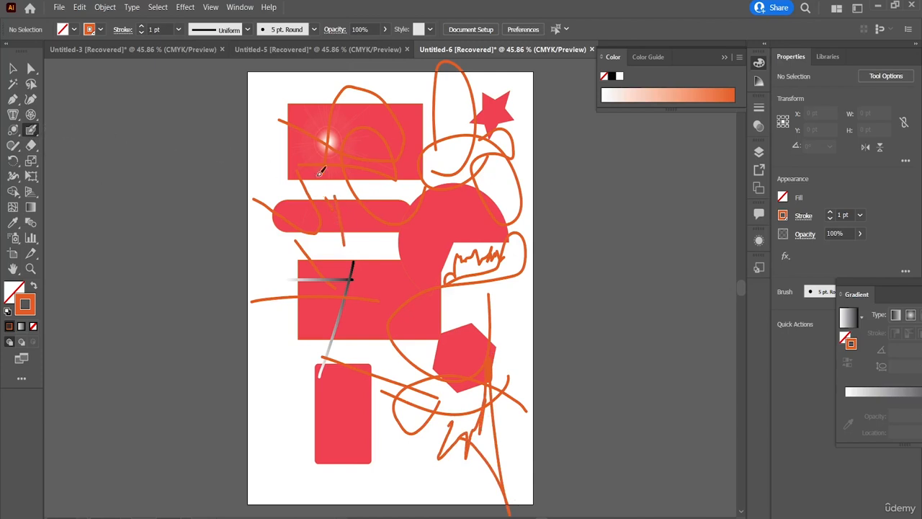
{"action": "mouse_move", "coordinate": [322, 172]}
{"action": "left_mouse_down"}
{"action": "mouse_move", "coordinate": [370, 139]}
{"action": "mouse_move", "coordinate": [363, 226]}
{"action": "mouse_move", "coordinate": [348, 137]}
{"action": "mouse_move", "coordinate": [339, 161]}
{"action": "left_mouse_up"}
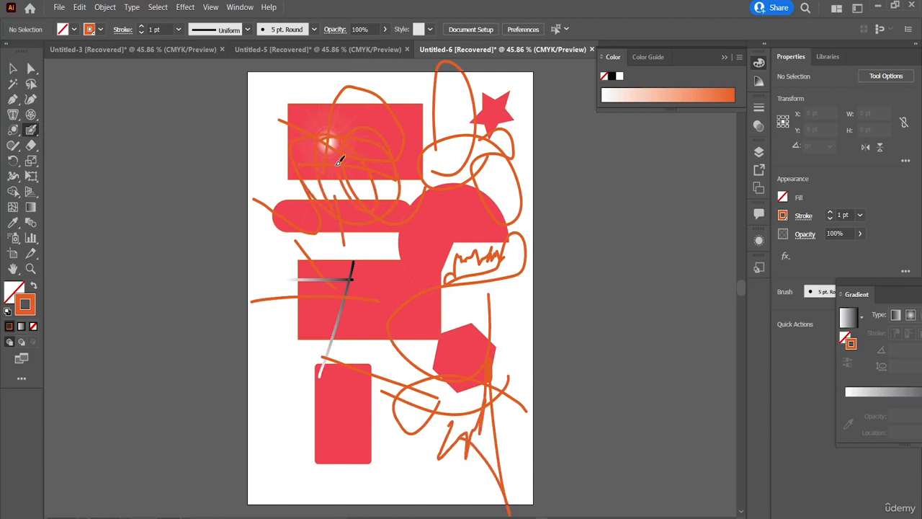